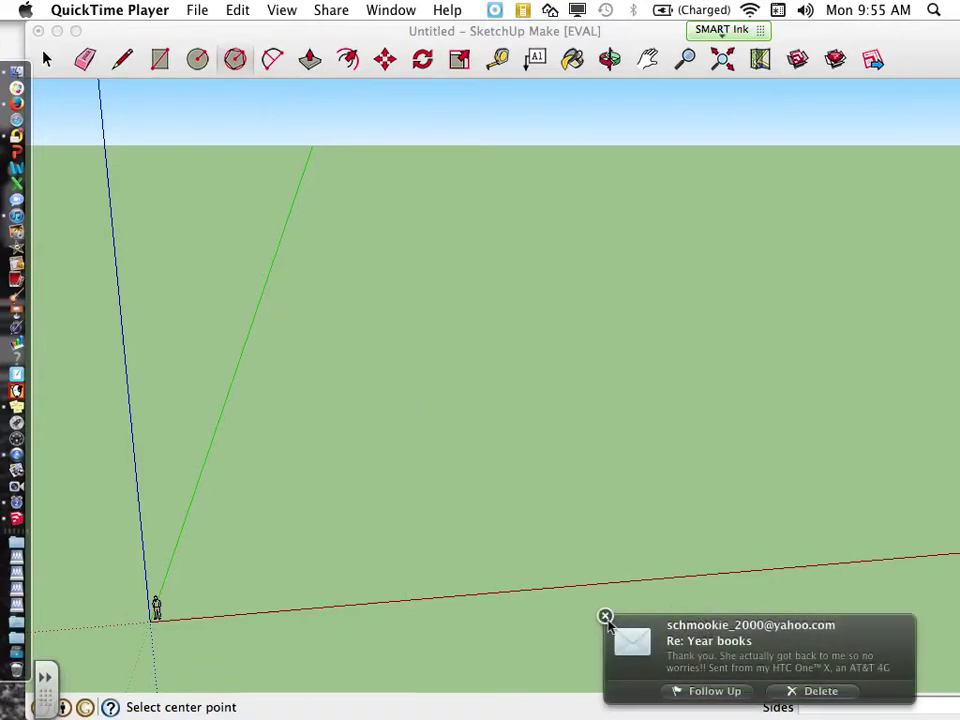
# - Draw a five-sided polygon with a radius of about 27' 4" on the ground and pull it up about 24' 10" into a prism
pyautogui.click(605, 617)
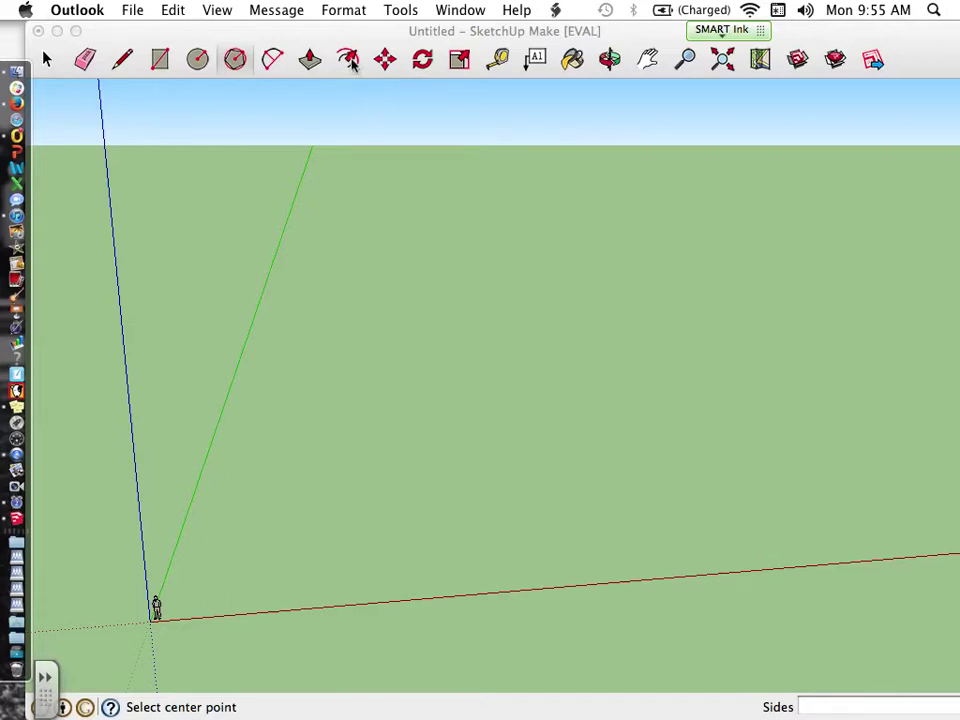
pyautogui.click(237, 62)
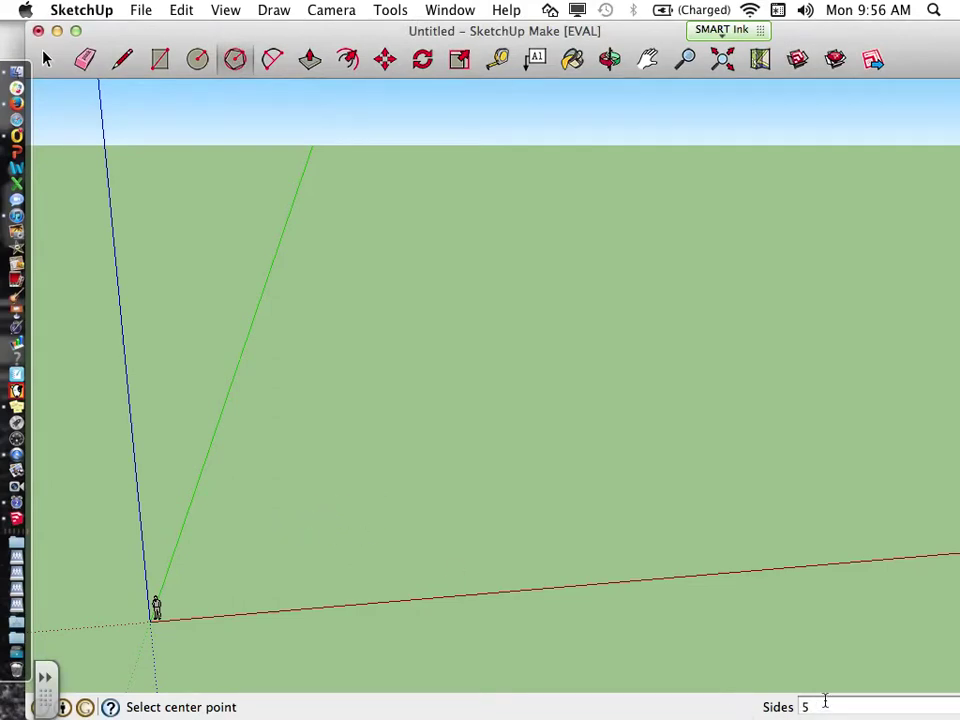
pyautogui.click(284, 535)
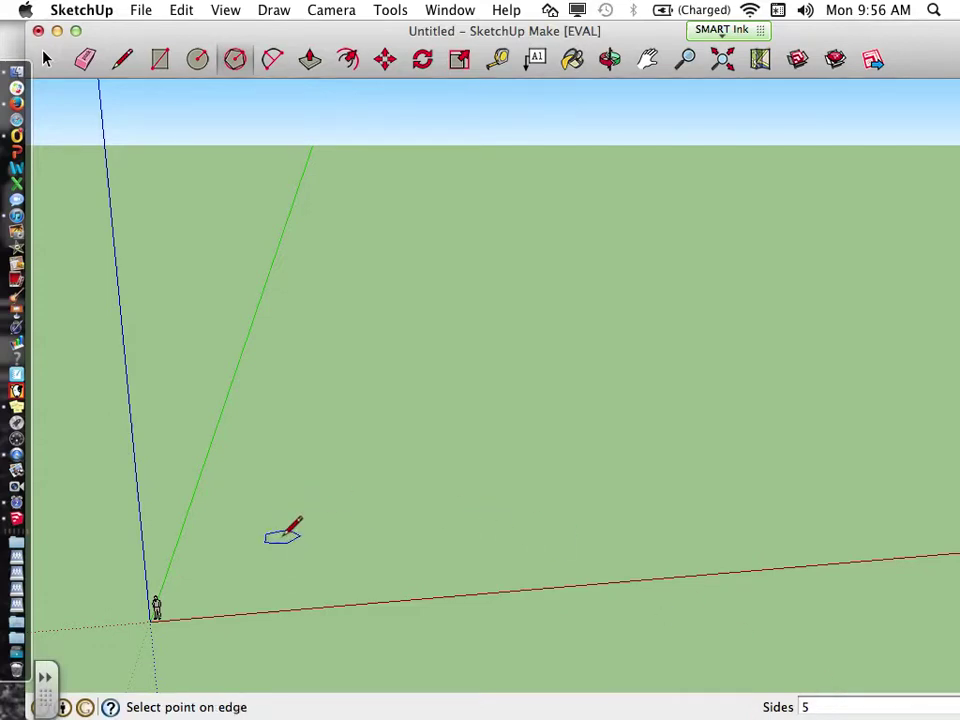
pyautogui.click(377, 514)
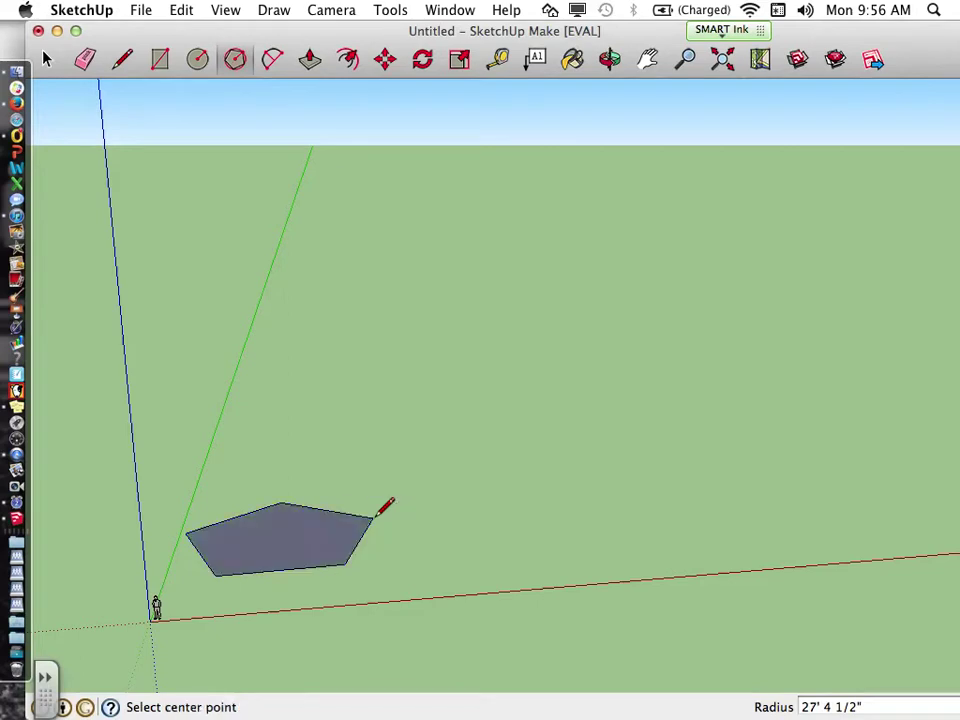
pyautogui.click(309, 57)
pyautogui.moveTo(279, 538); pyautogui.dragTo(283, 452)
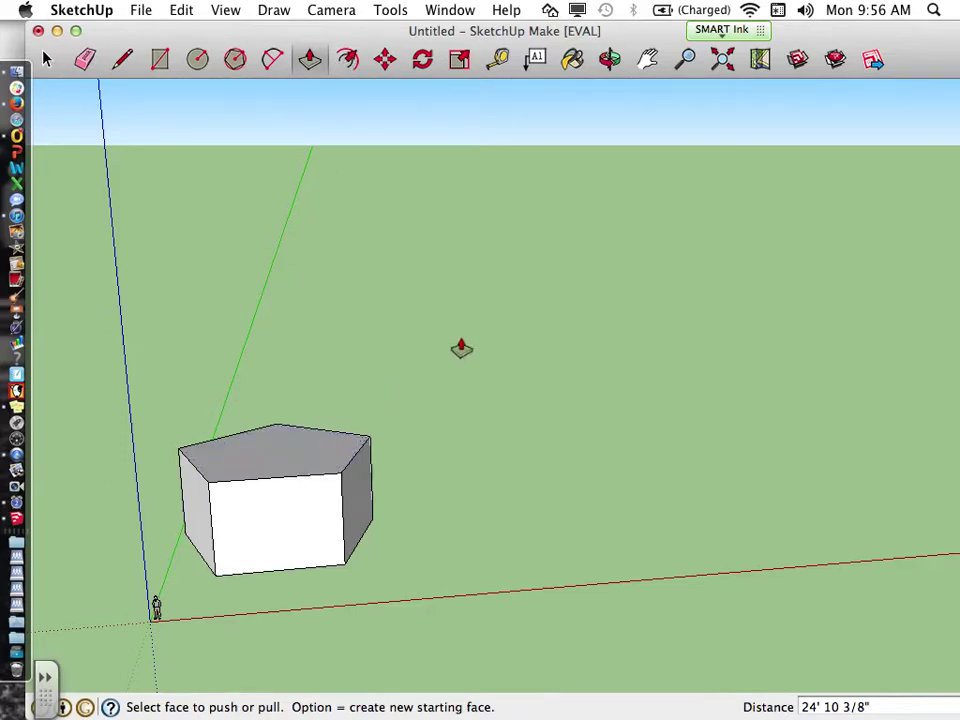
# - Offset the prism's top face inward three times into nested pentagons, the second inset about 3' 10" and the third about 4' 6"
pyautogui.click(610, 59)
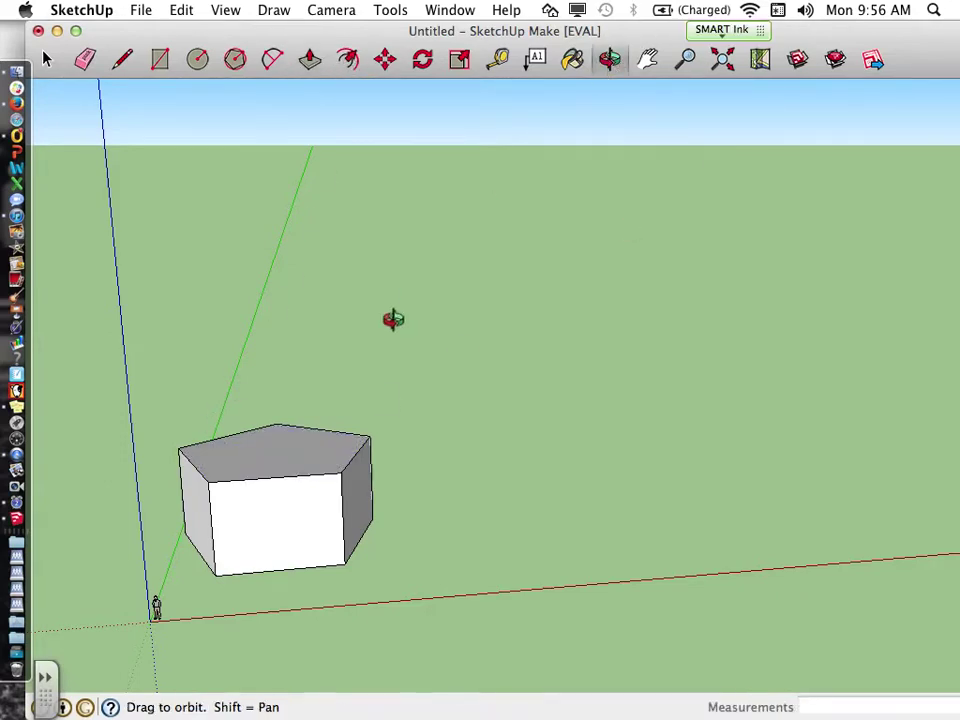
pyautogui.moveTo(289, 362); pyautogui.dragTo(255, 481)
pyautogui.scroll(2, 255, 481)
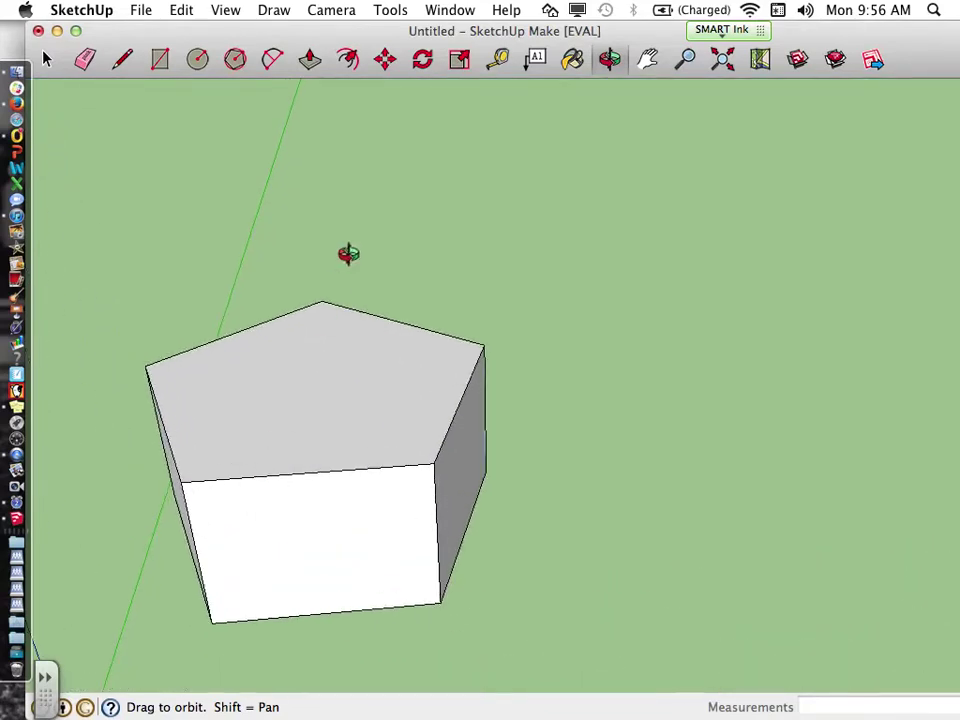
pyautogui.click(350, 61)
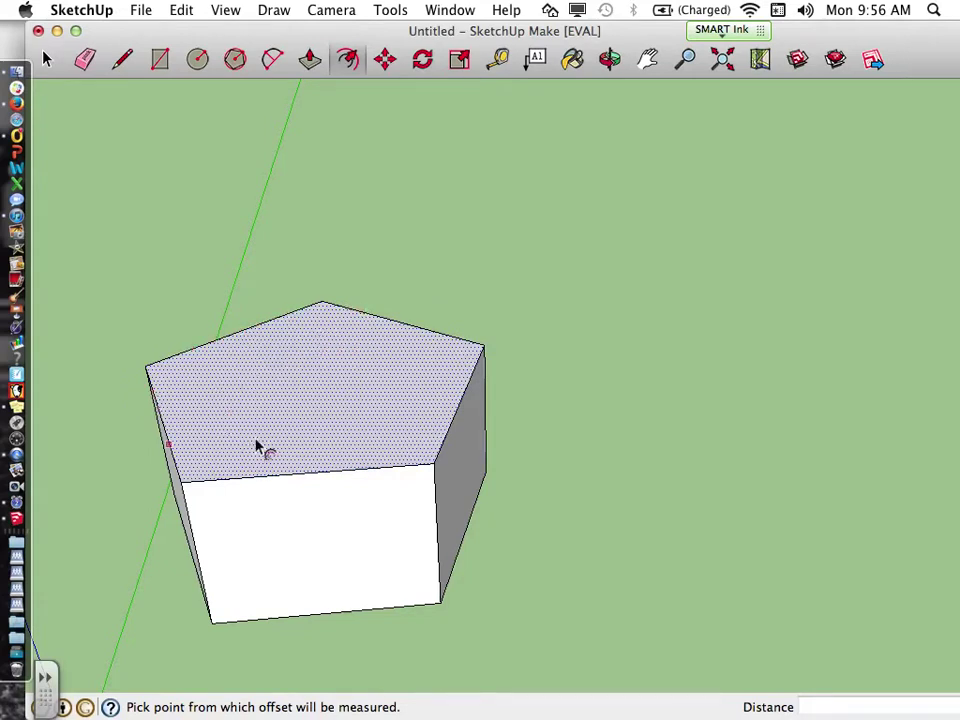
pyautogui.click(240, 354)
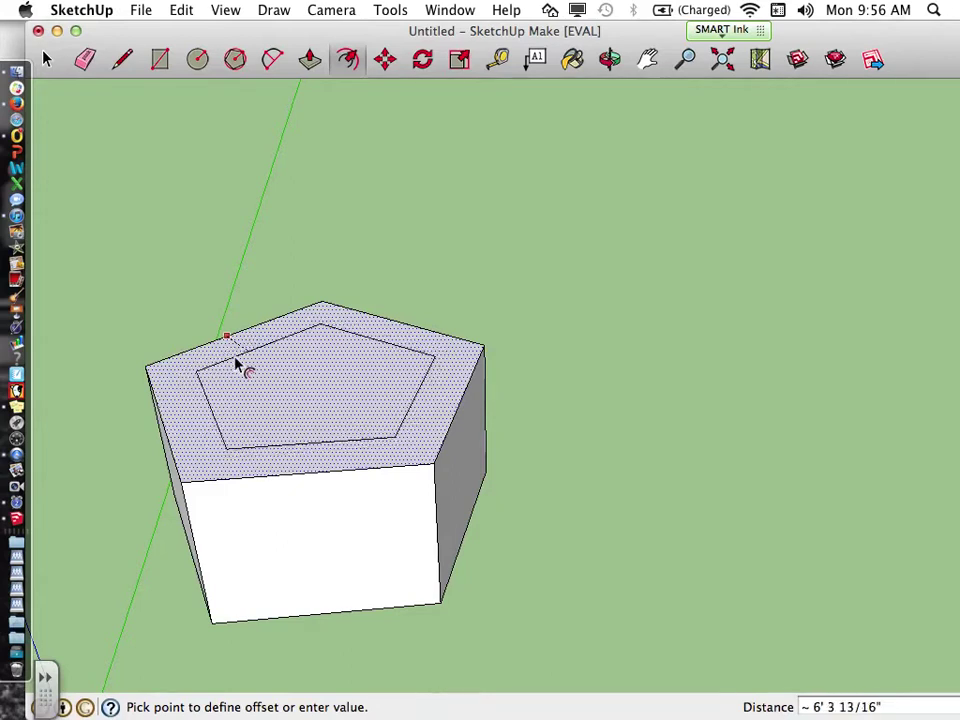
pyautogui.click(180, 377)
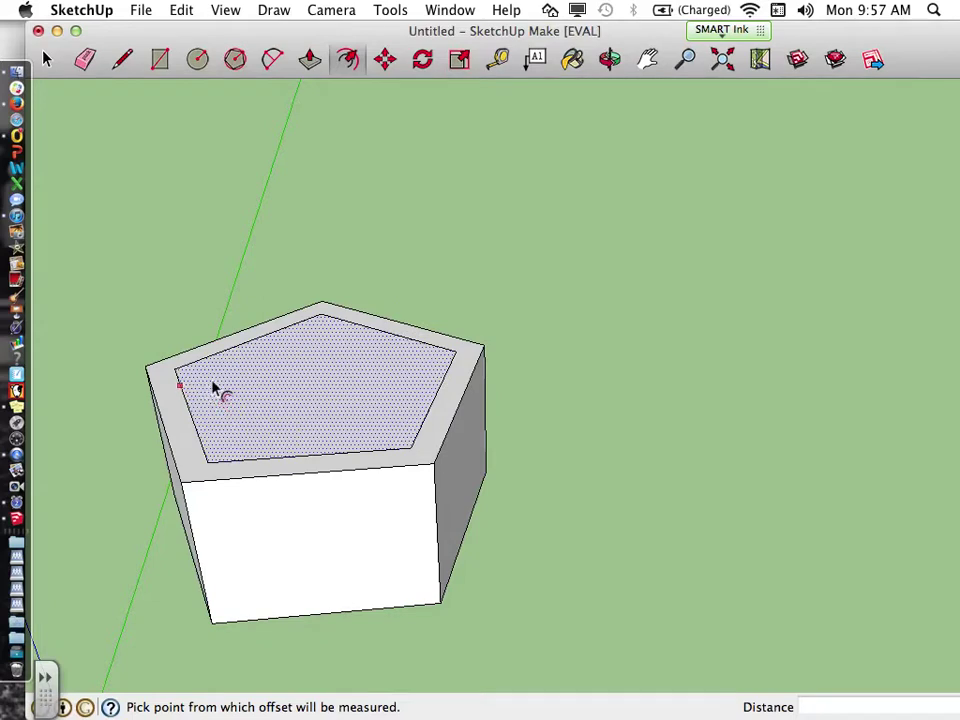
pyautogui.click(213, 388)
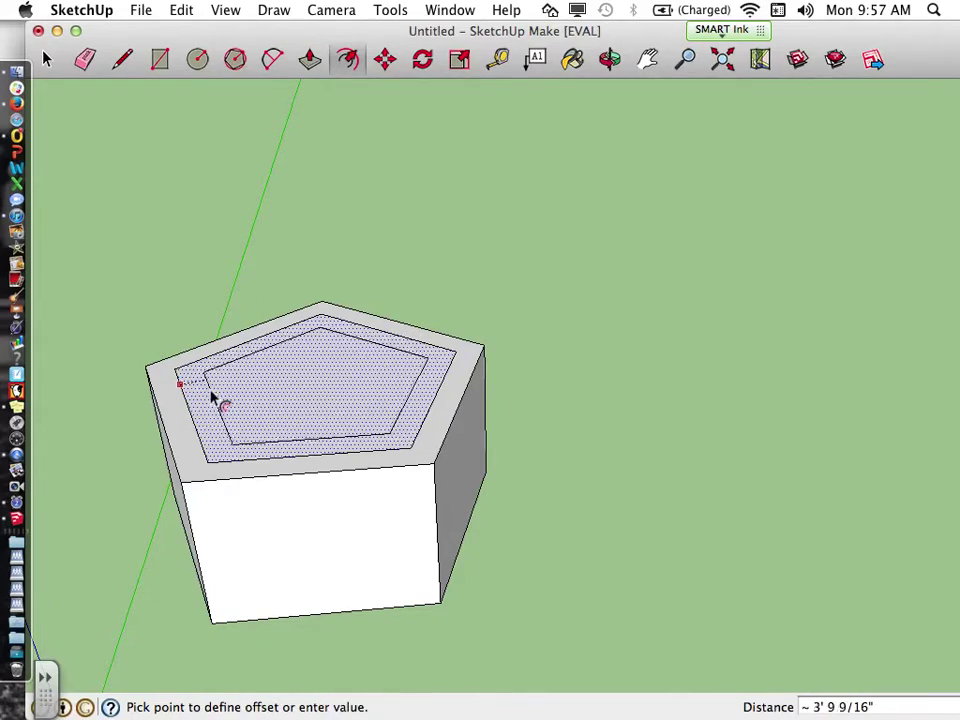
pyautogui.click(222, 401)
pyautogui.click(257, 390)
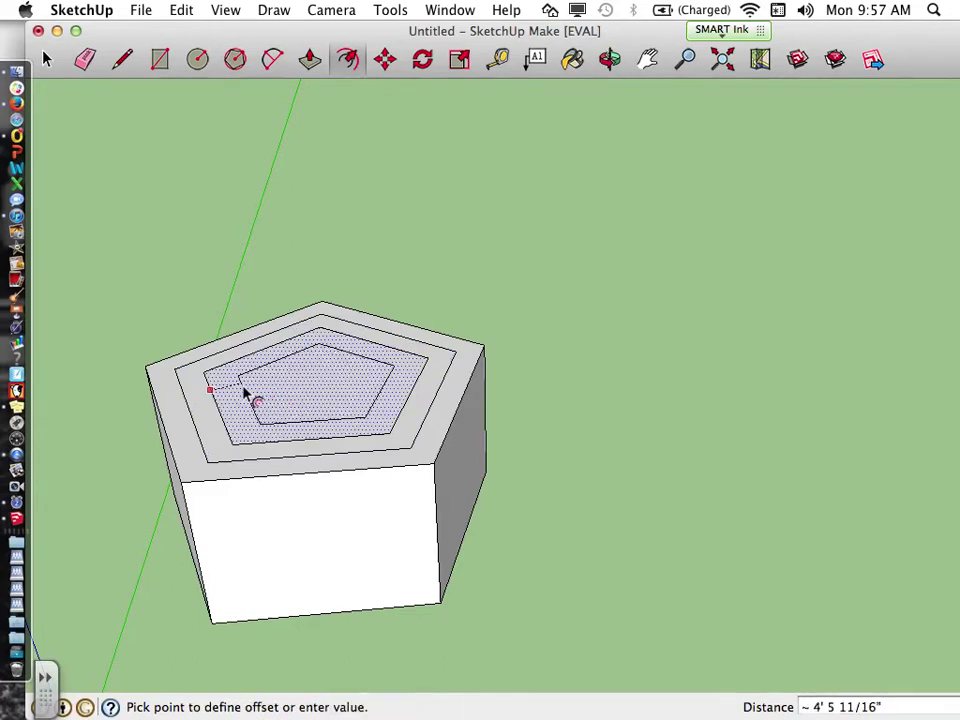
pyautogui.click(246, 390)
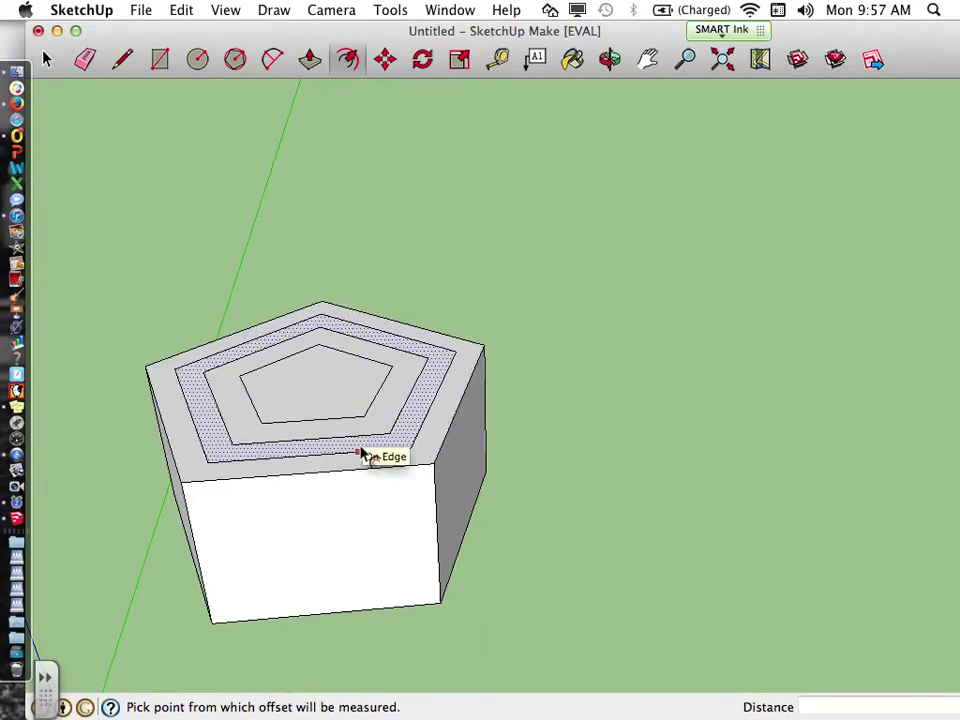
# - Push the nested top faces down as steps: the center about 13' 8", the inner ring about 8' 1", the next ring about 4' 4"
pyautogui.click(309, 59)
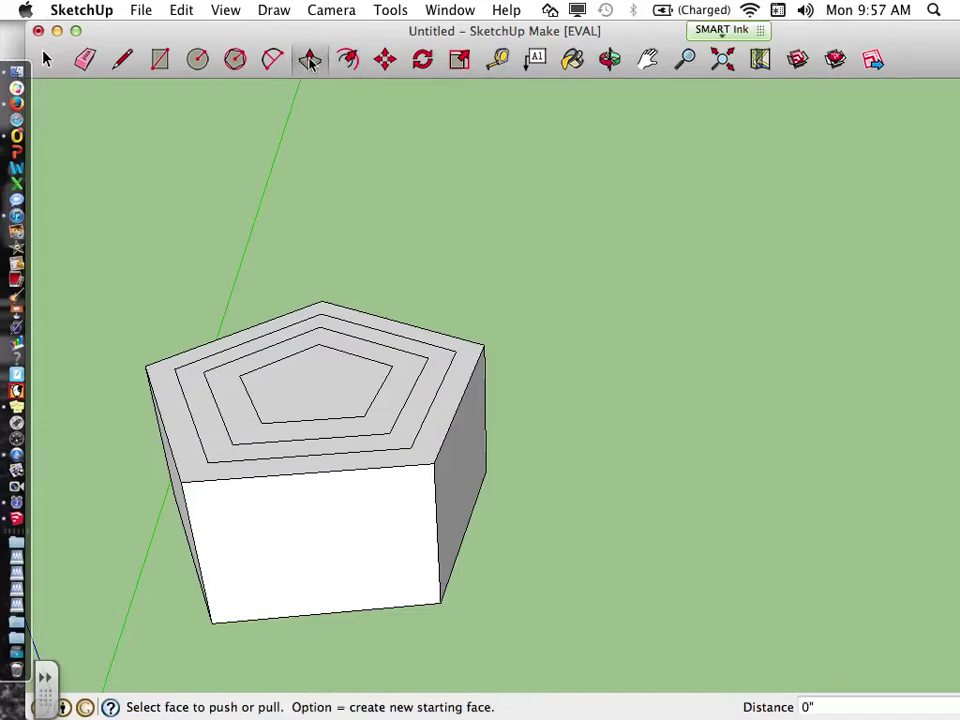
pyautogui.moveTo(317, 390); pyautogui.dragTo(321, 456)
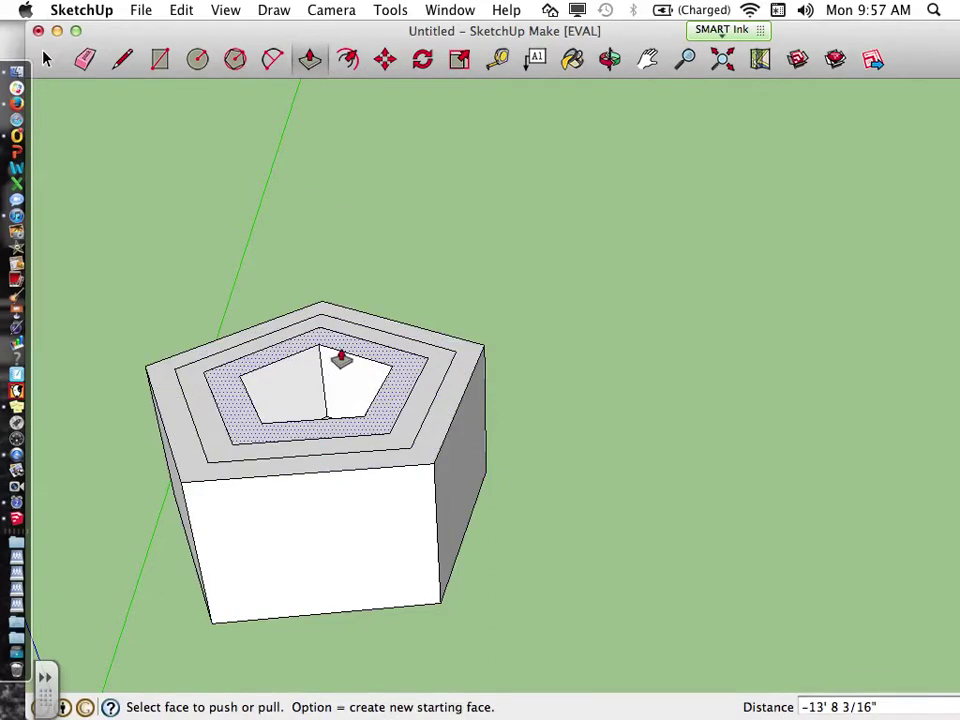
pyautogui.moveTo(343, 352); pyautogui.dragTo(345, 395)
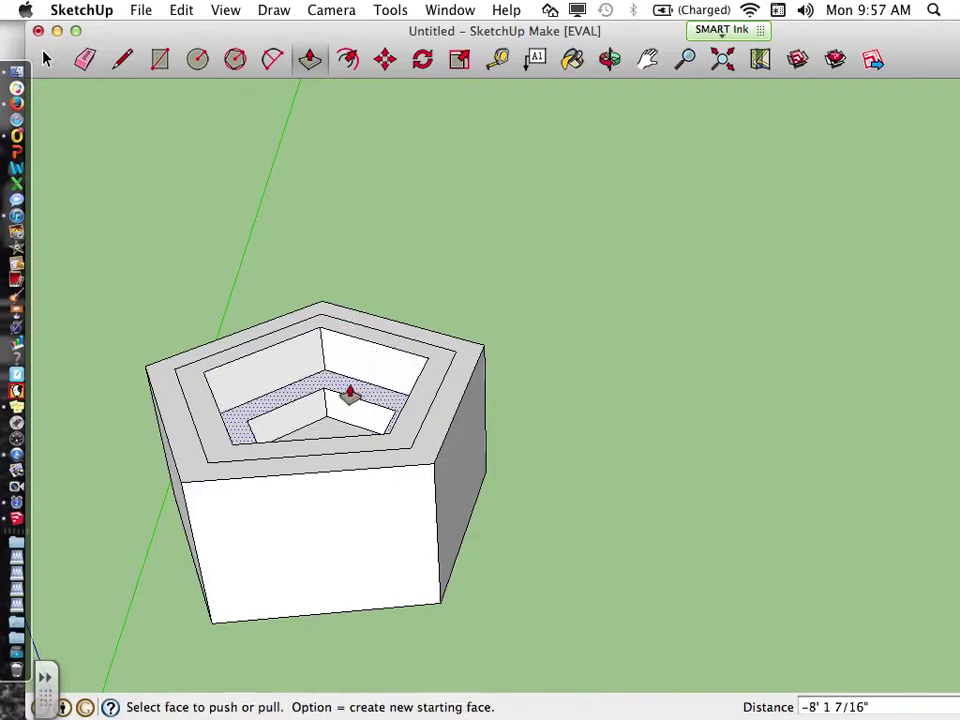
pyautogui.moveTo(366, 342); pyautogui.dragTo(366, 364)
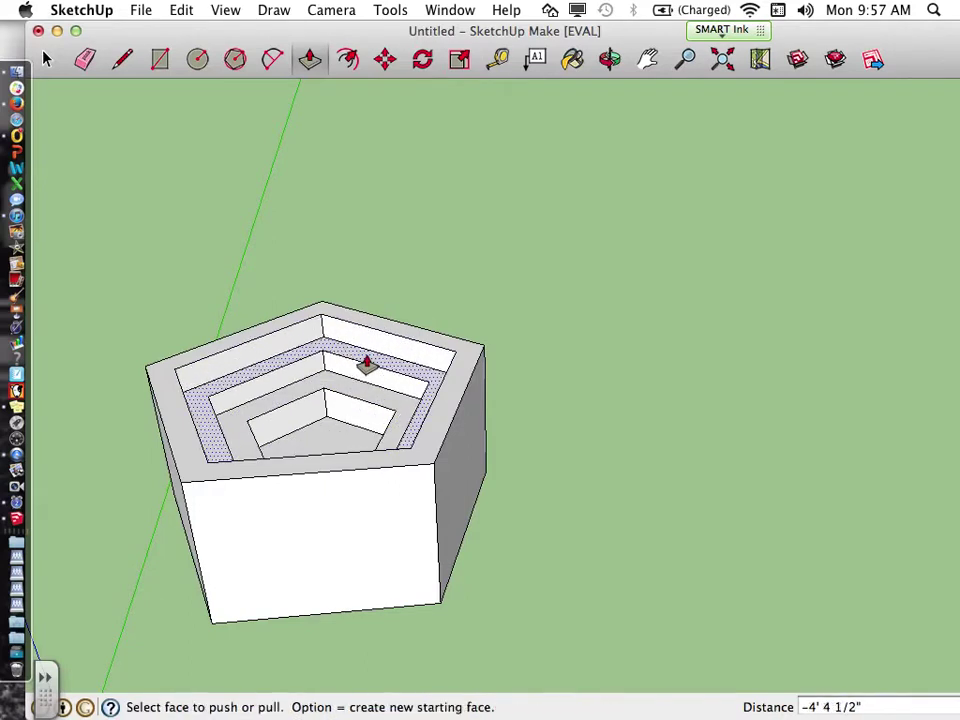
# - Pull the central pentagon floor up about 38' 7" into a tower and push it back down about 36' 2"
pyautogui.moveTo(320, 440); pyautogui.dragTo(305, 213)
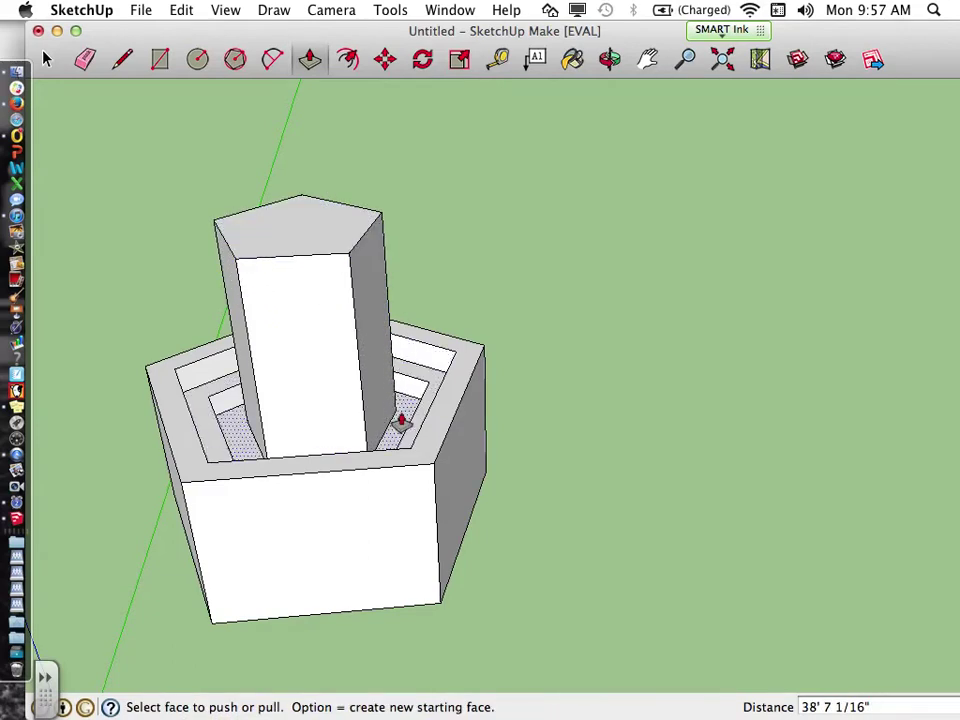
pyautogui.moveTo(295, 228); pyautogui.dragTo(317, 445)
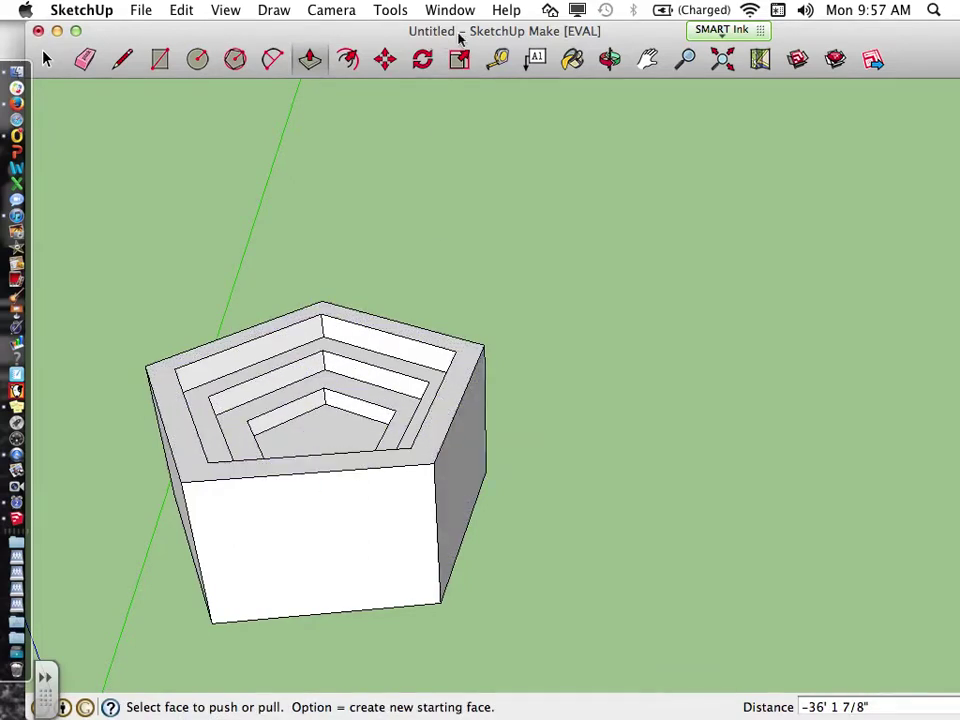
# - Offset the prism's front face inward about 3' 9" and pull the inner rectangle outward about 11' 8"
pyautogui.click(350, 60)
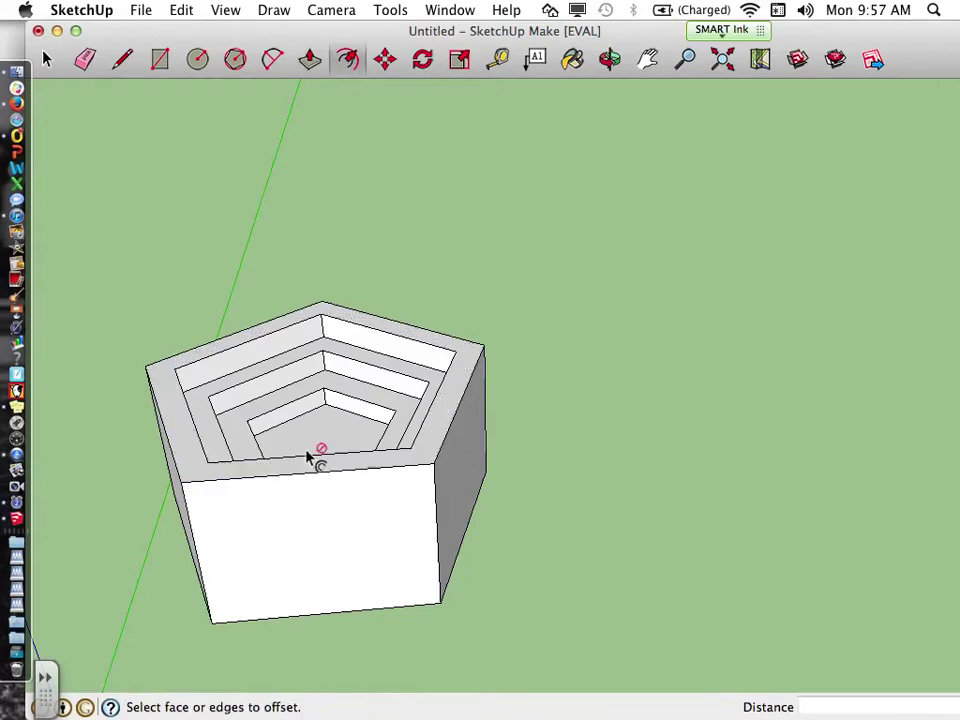
pyautogui.click(294, 536)
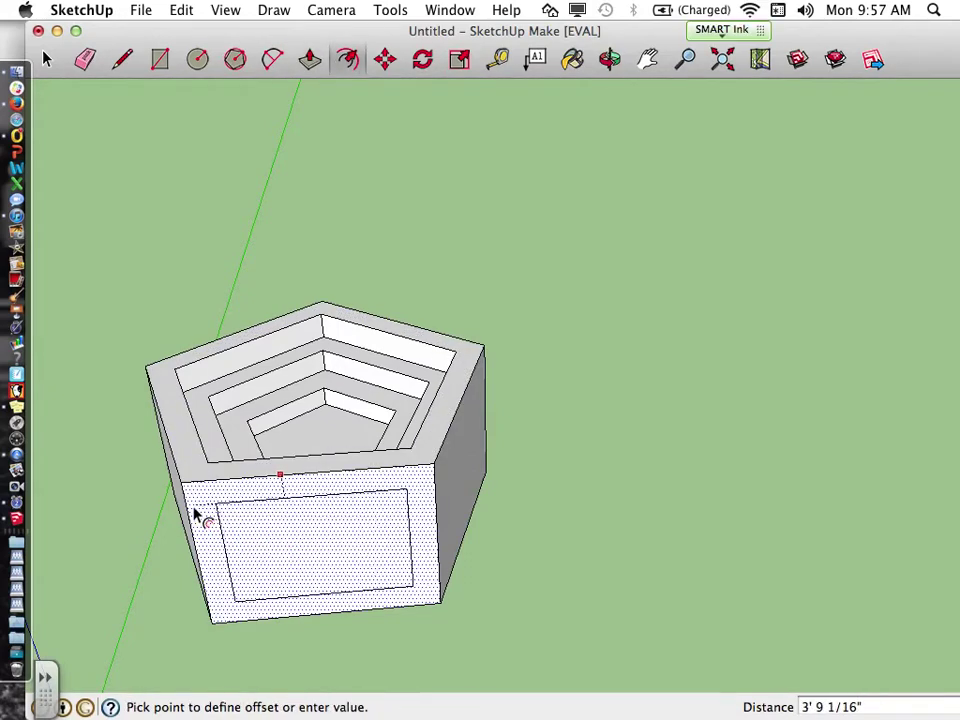
pyautogui.click(219, 513)
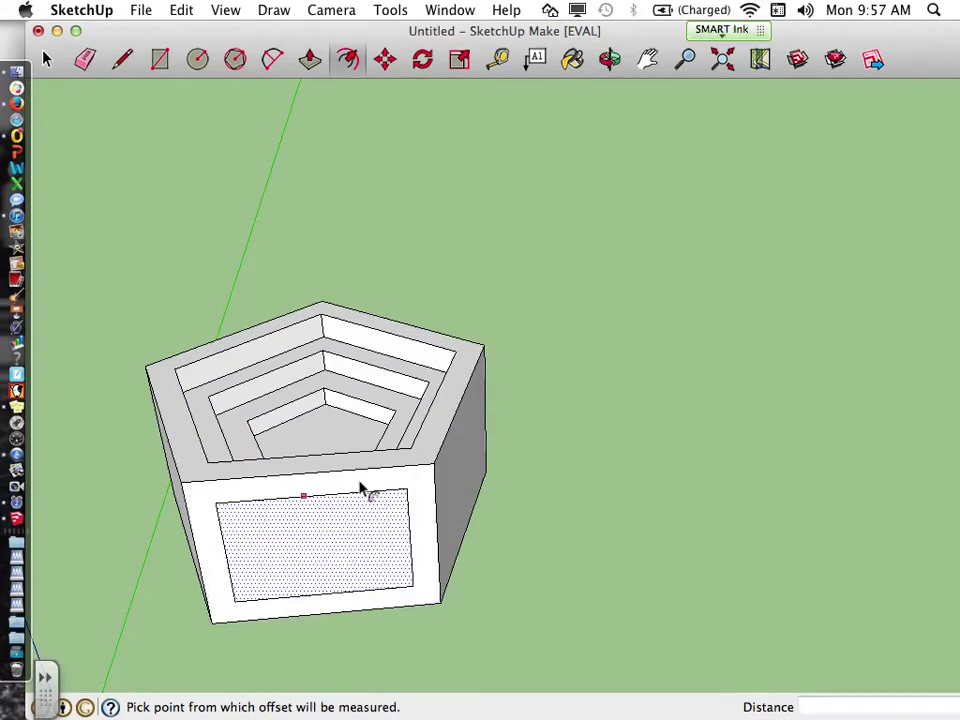
pyautogui.click(310, 60)
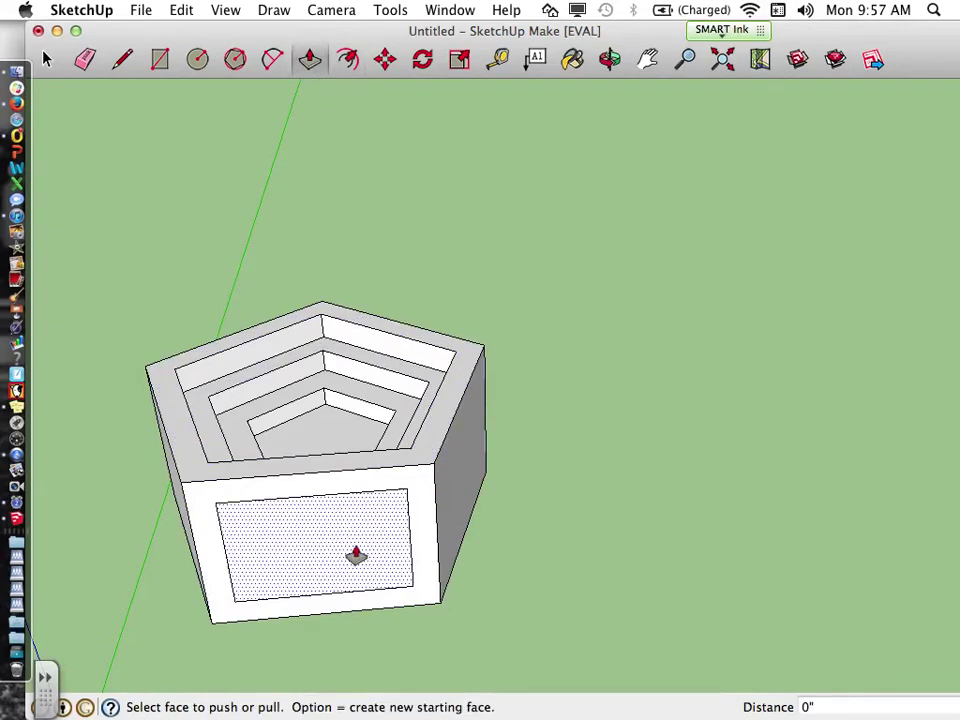
pyautogui.moveTo(326, 542); pyautogui.dragTo(332, 608)
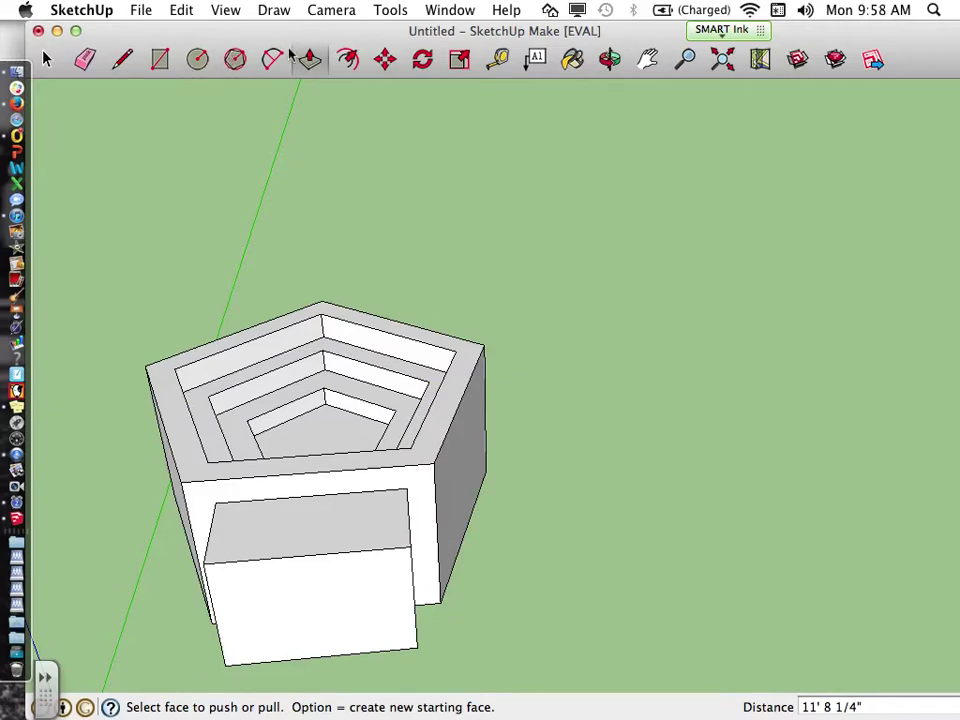
# - Draw a rectangle about 26' 5" by 29' 2" on the ground beside the pentagonal prism
pyautogui.click(609, 60)
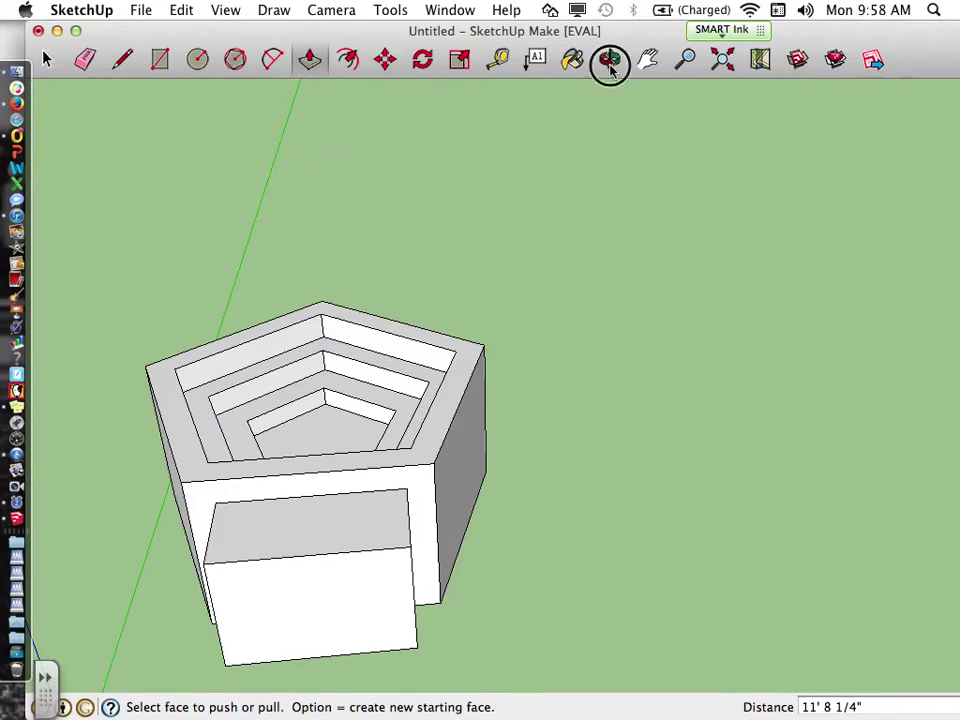
pyautogui.moveTo(311, 274); pyautogui.dragTo(413, 588)
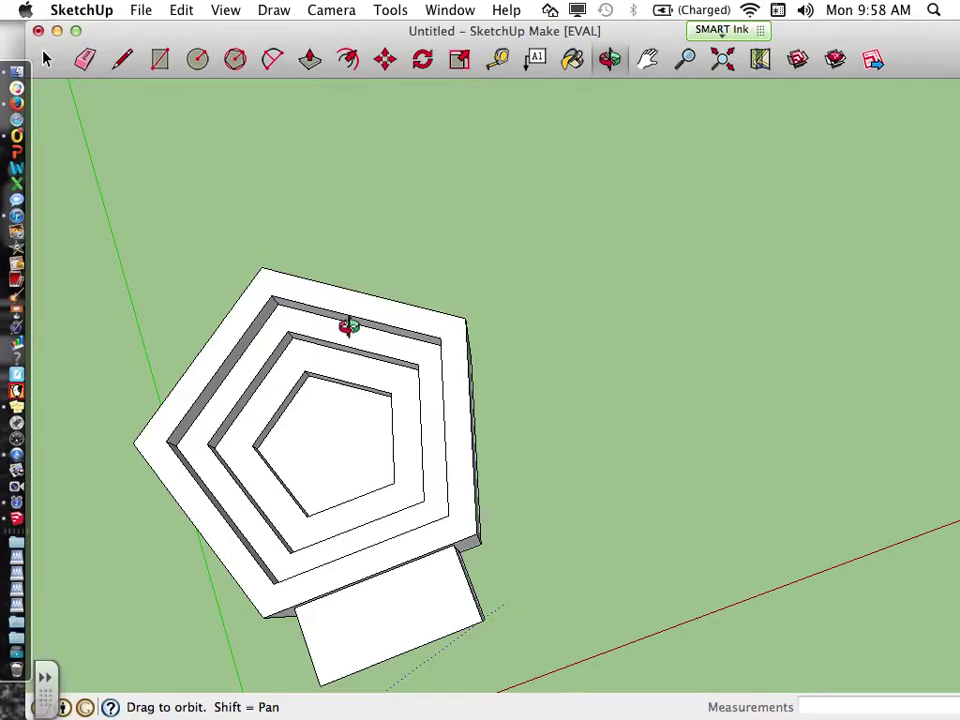
pyautogui.moveTo(531, 403); pyautogui.dragTo(422, 196)
pyautogui.moveTo(467, 366); pyautogui.dragTo(446, 223)
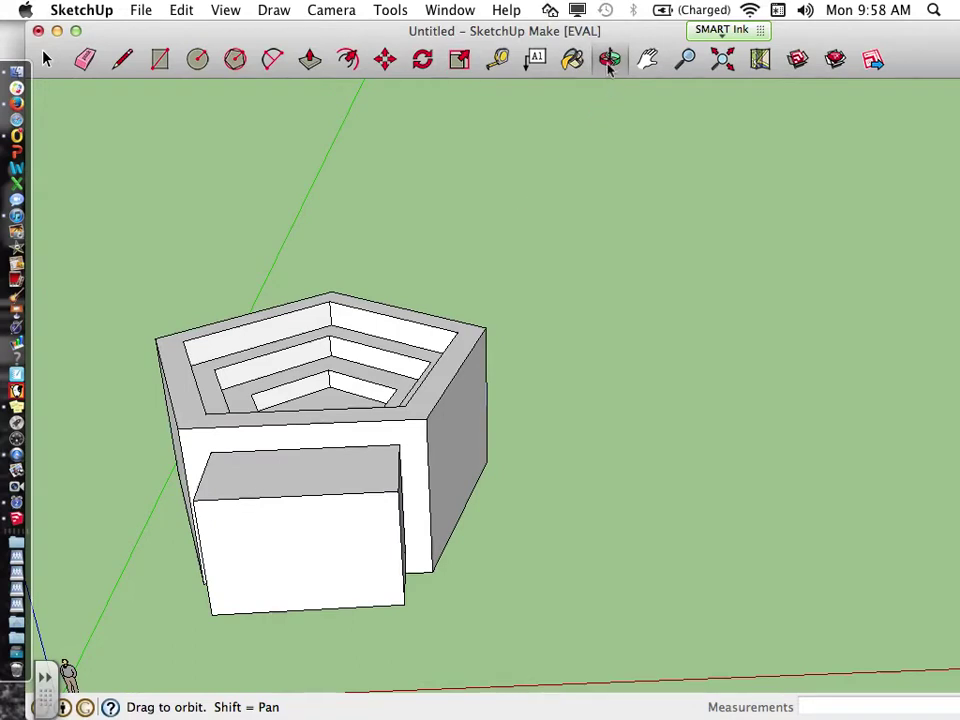
pyautogui.click(161, 58)
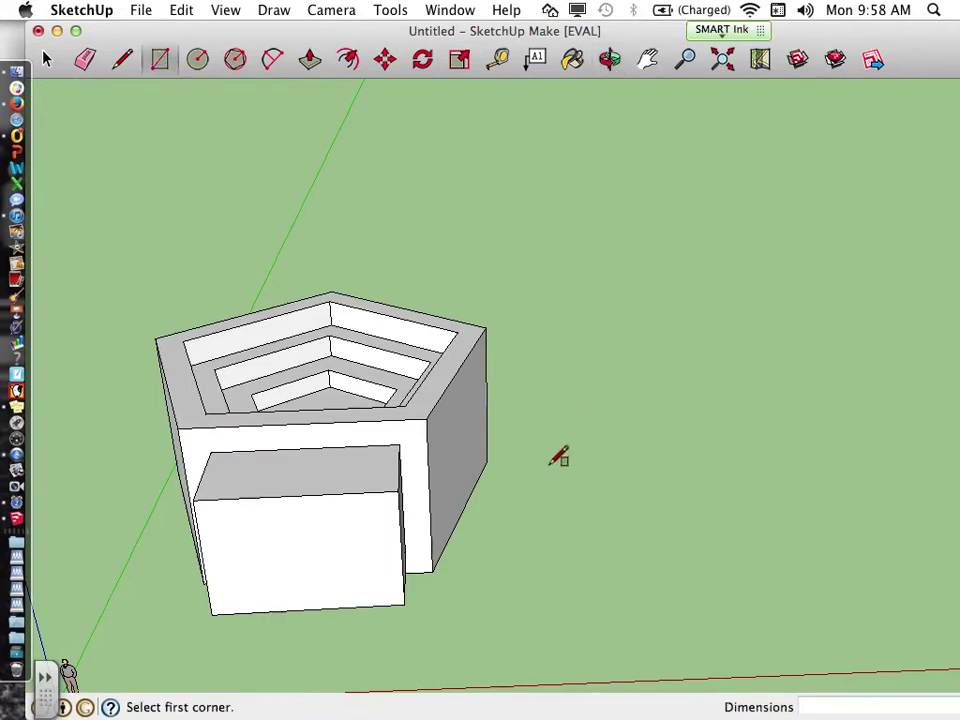
pyautogui.click(548, 512)
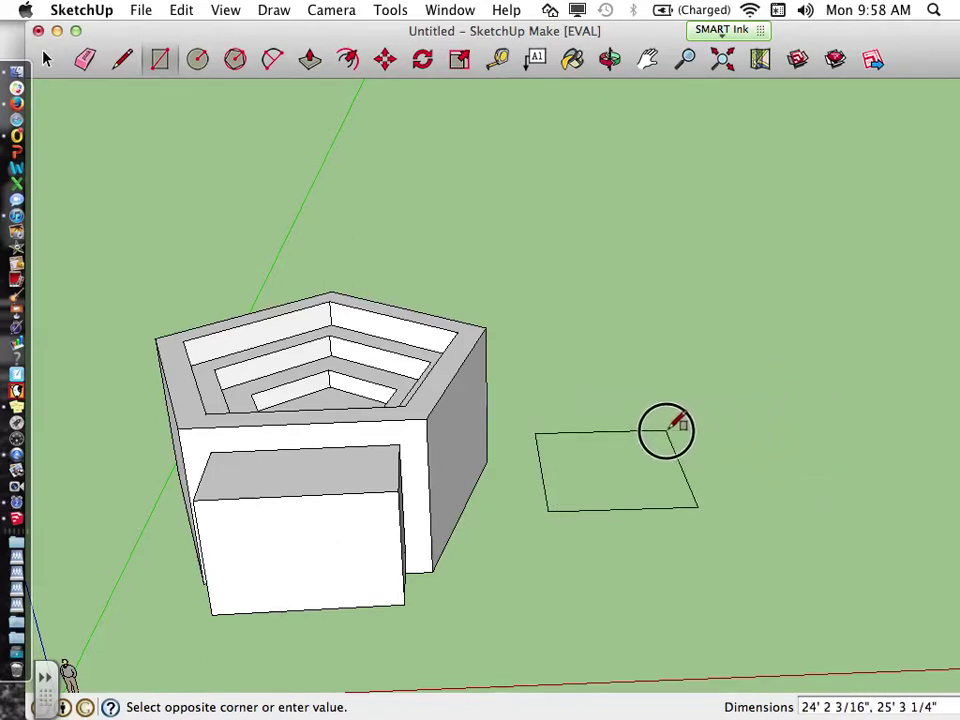
pyautogui.click(677, 420)
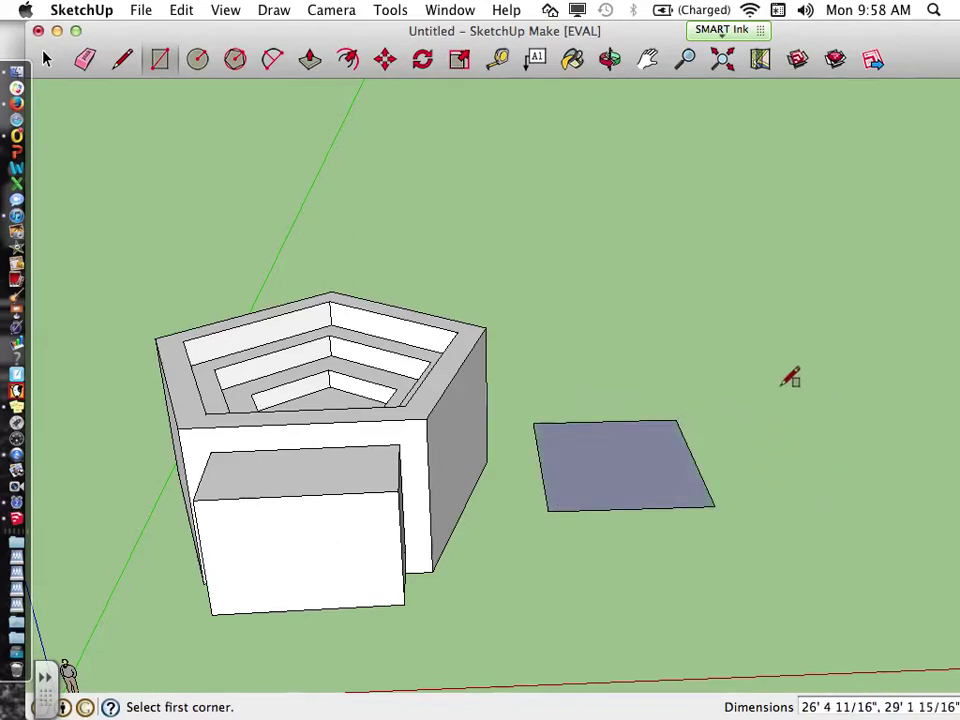
# - Draw a second rectangle about 35' 3" by 32' 5" on the ground on the first rectangle's far side from the prism
pyautogui.click(647, 59)
pyautogui.moveTo(750, 321); pyautogui.dragTo(570, 281)
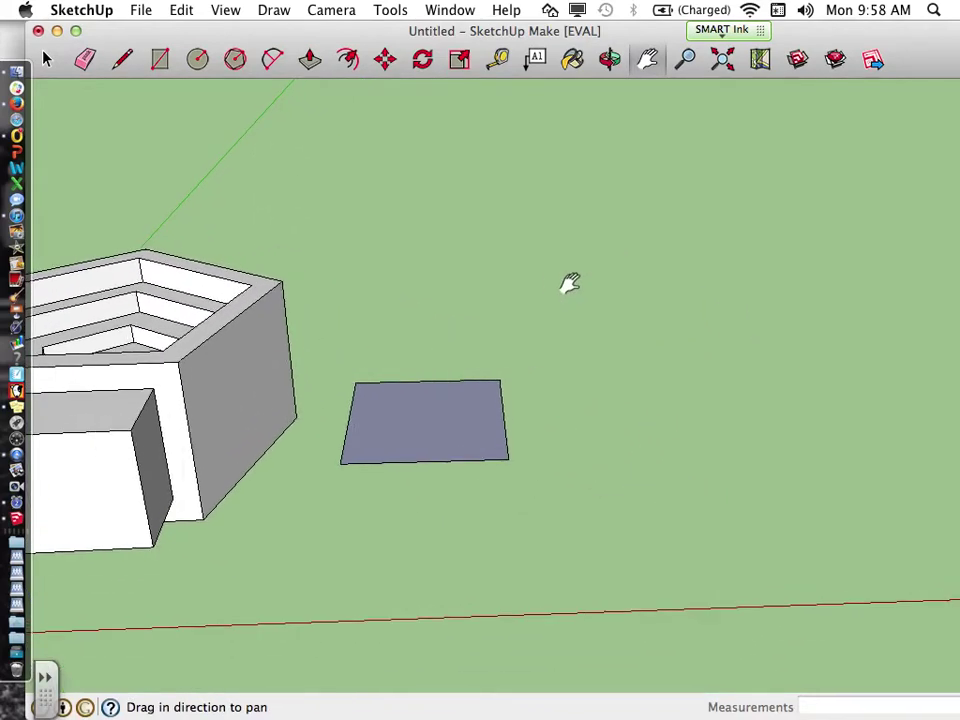
pyautogui.click(160, 59)
pyautogui.click(546, 378)
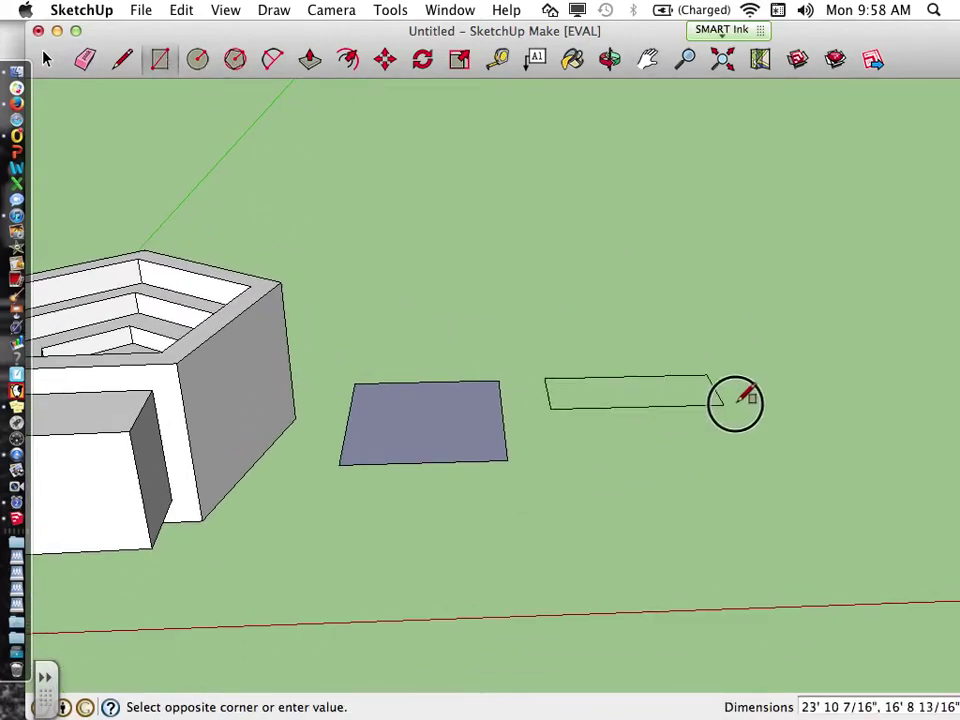
pyautogui.click(783, 462)
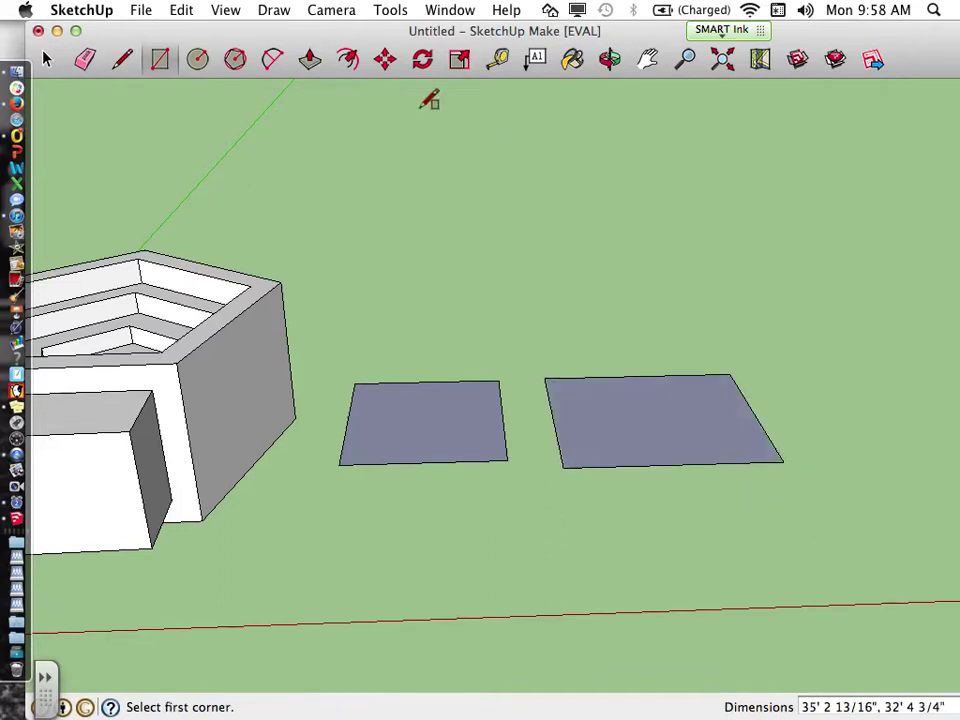
# - Pull both ground rectangles up into boxes, making the larger one about 19' 10" high
pyautogui.click(307, 59)
pyautogui.moveTo(426, 443); pyautogui.dragTo(424, 330)
pyautogui.moveTo(681, 424); pyautogui.dragTo(672, 320)
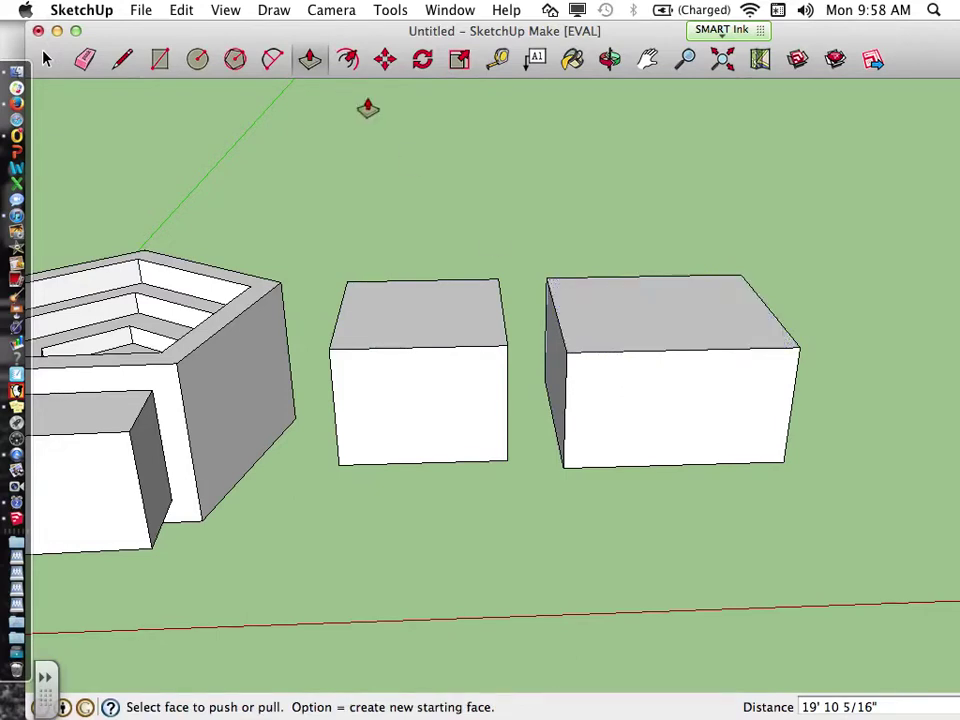
# - Draw an arc across the smaller box's front face between its two side edges, with an upward bulge of about 5' 6"
pyautogui.click(273, 61)
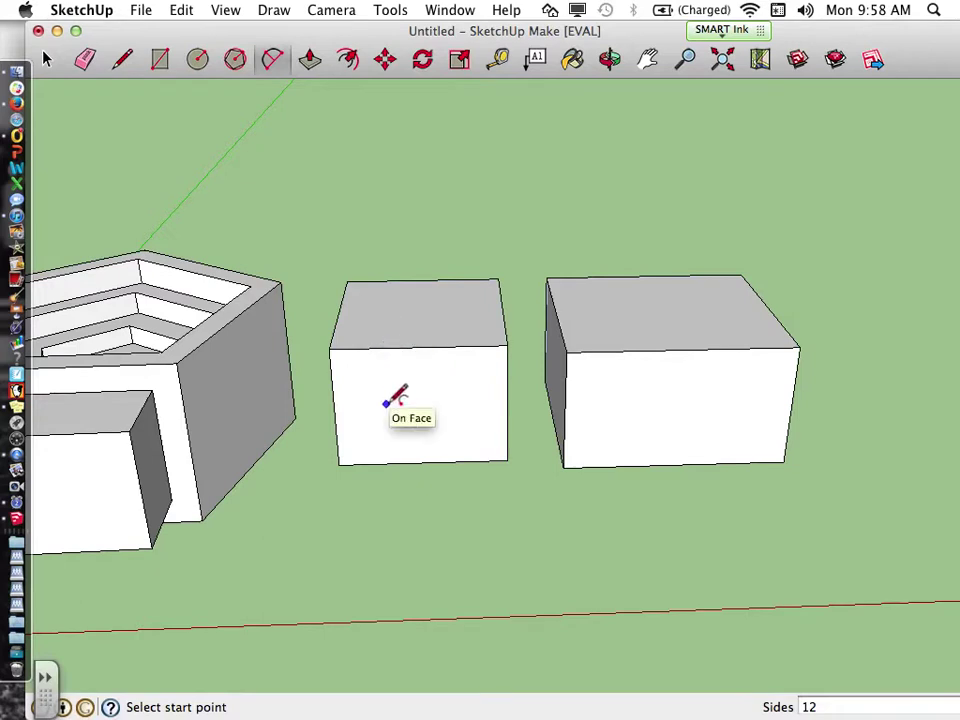
pyautogui.scroll(3, 394, 396)
pyautogui.scroll(2, 394, 396)
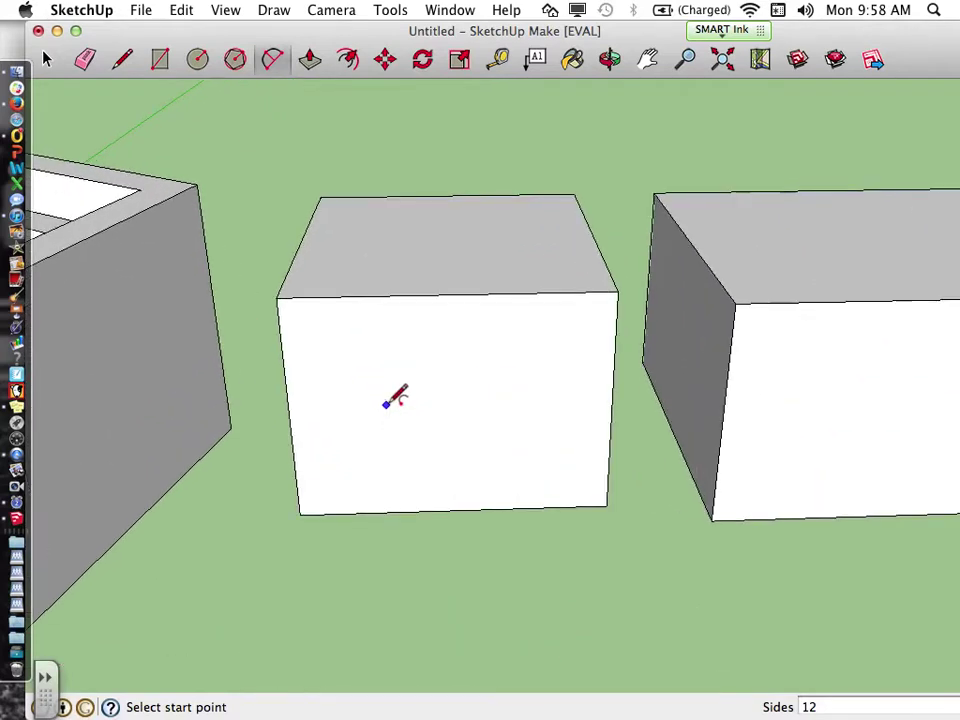
pyautogui.click(285, 383)
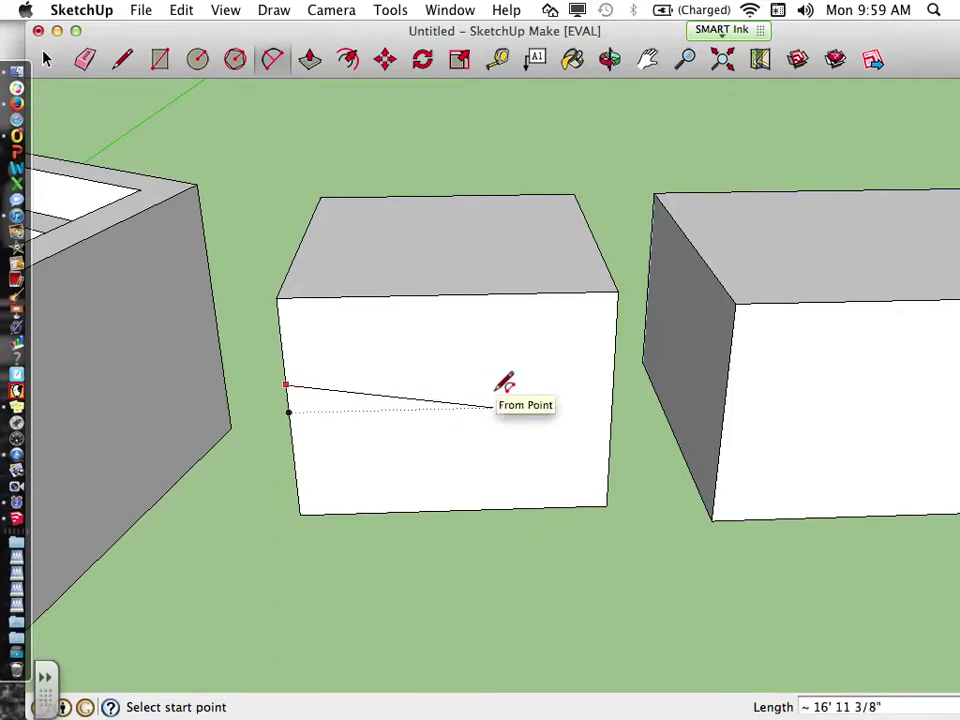
pyautogui.click(613, 377)
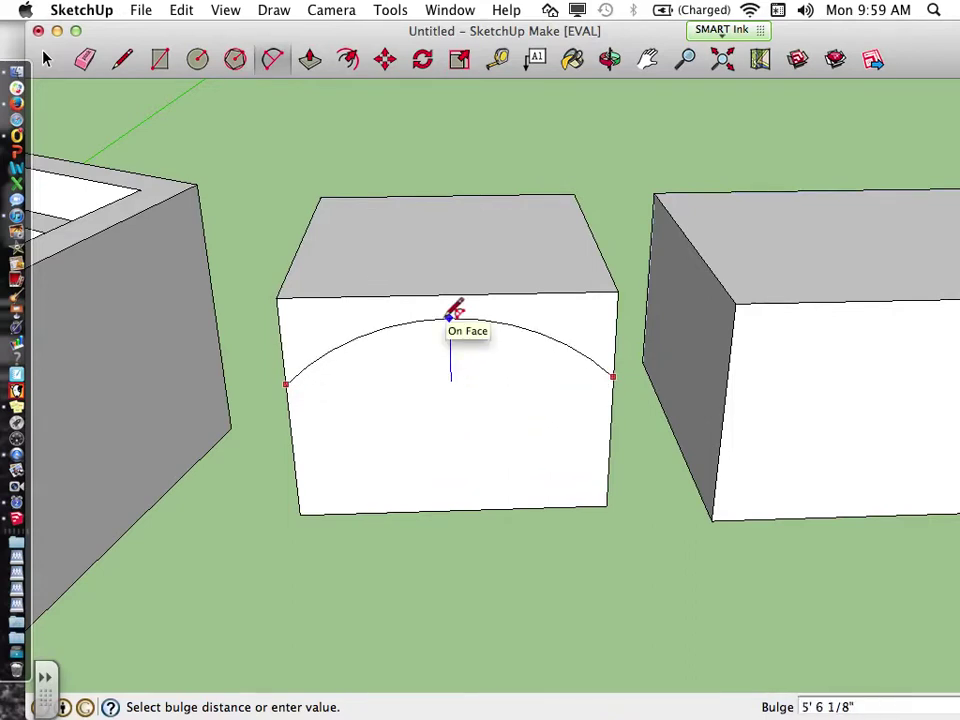
pyautogui.click(450, 317)
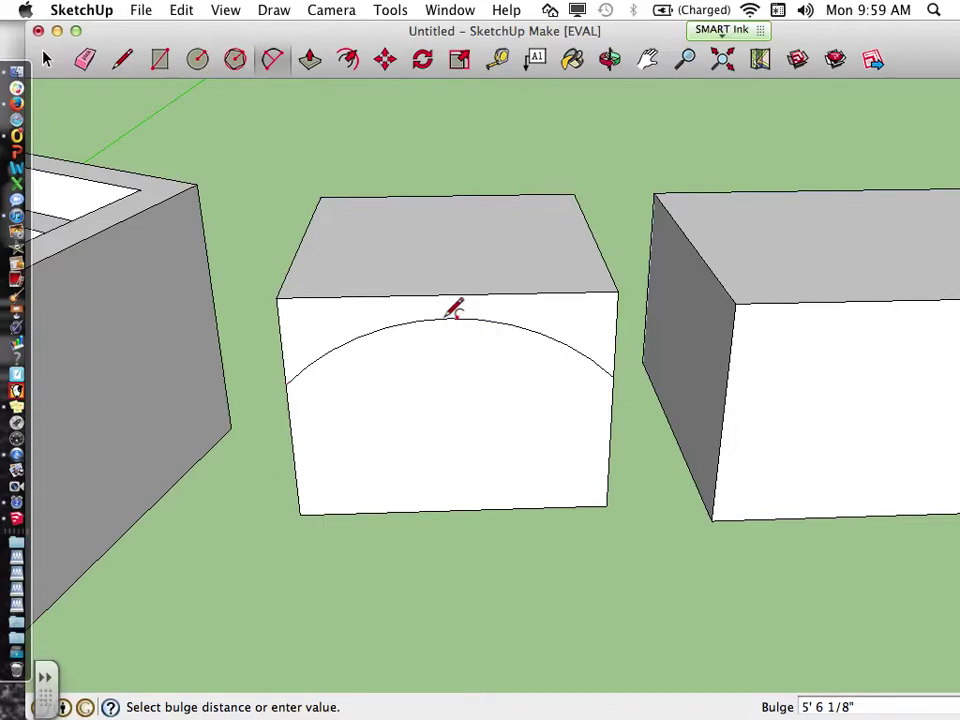
# - Push the face above the arc back about 16' 2" and another 13' 4" through the smaller box to form a rounded top
pyautogui.click(310, 60)
pyautogui.moveTo(317, 343); pyautogui.dragTo(326, 279)
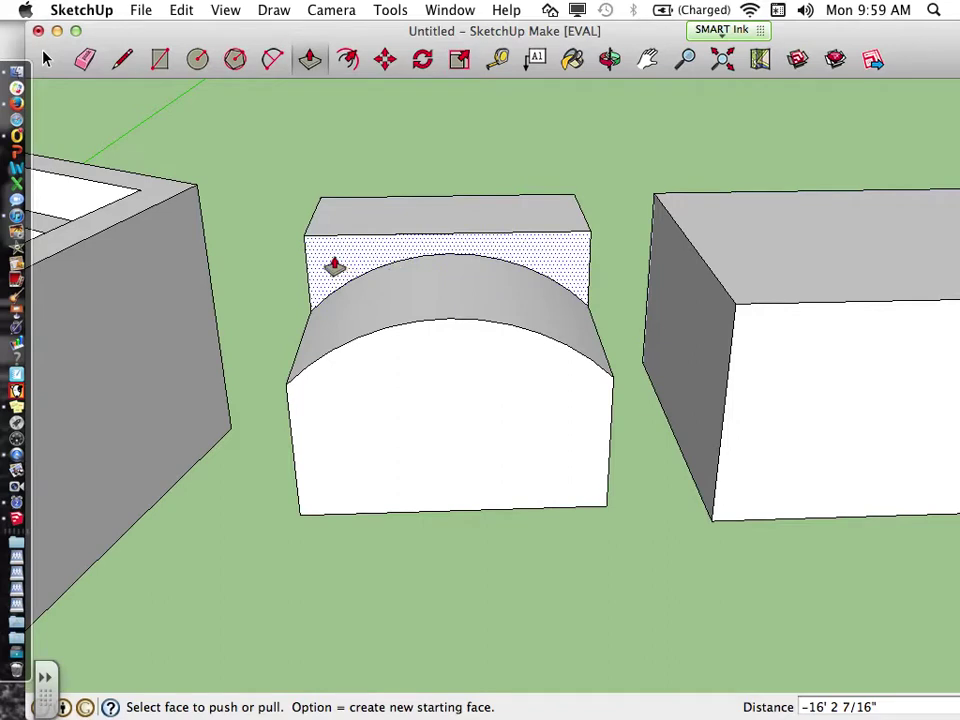
pyautogui.moveTo(334, 266); pyautogui.dragTo(348, 215)
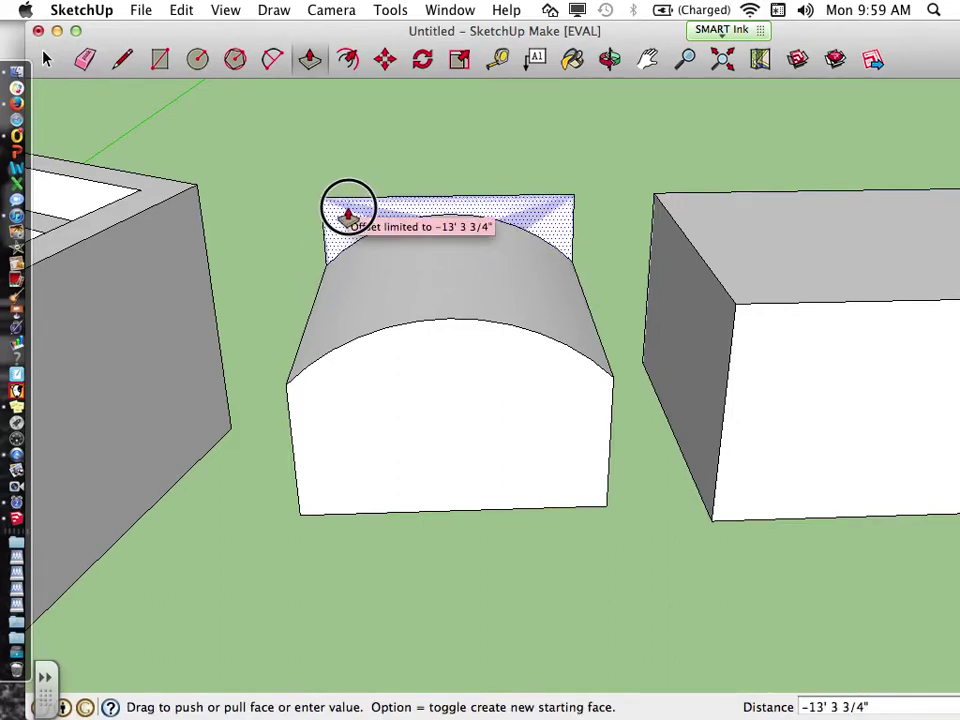
pyautogui.moveTo(348, 215); pyautogui.dragTo(345, 216)
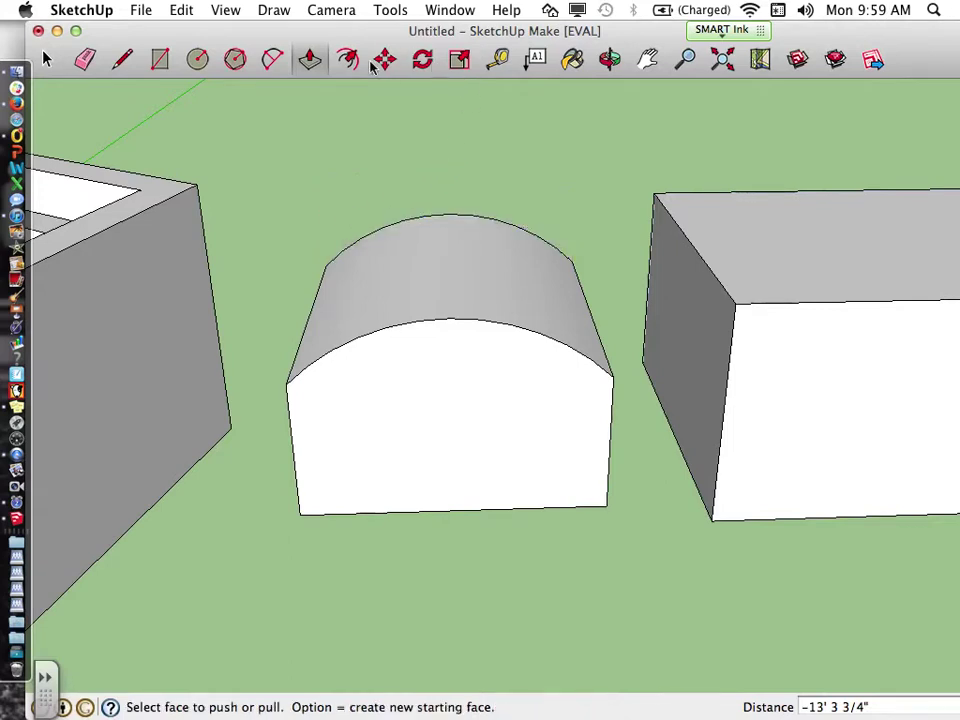
# - Draw an S-shaped wave across the larger box's front face from two arcs, bulging about 4' 8" upward and 3' 10" downward
pyautogui.click(611, 61)
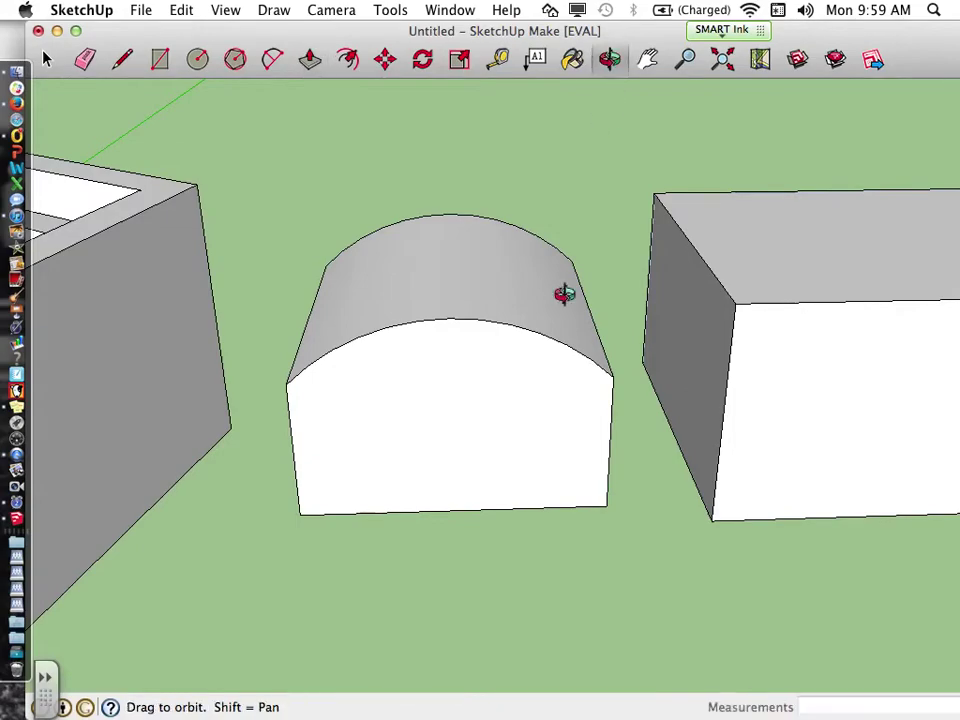
pyautogui.moveTo(531, 441); pyautogui.dragTo(429, 435)
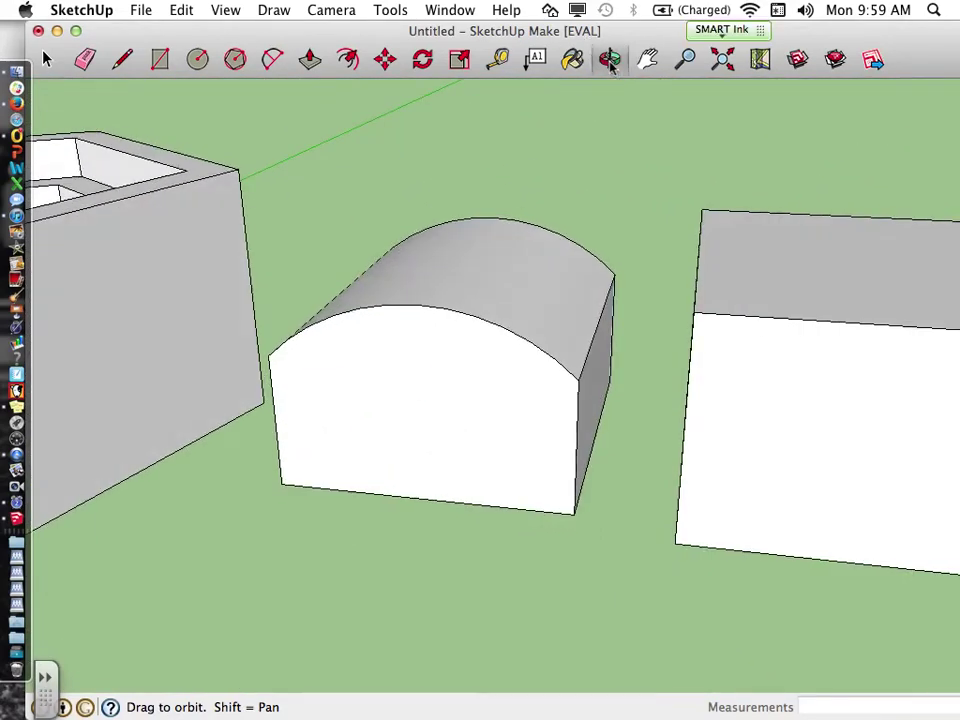
pyautogui.click(648, 59)
pyautogui.moveTo(765, 264); pyautogui.dragTo(446, 227)
pyautogui.click(271, 59)
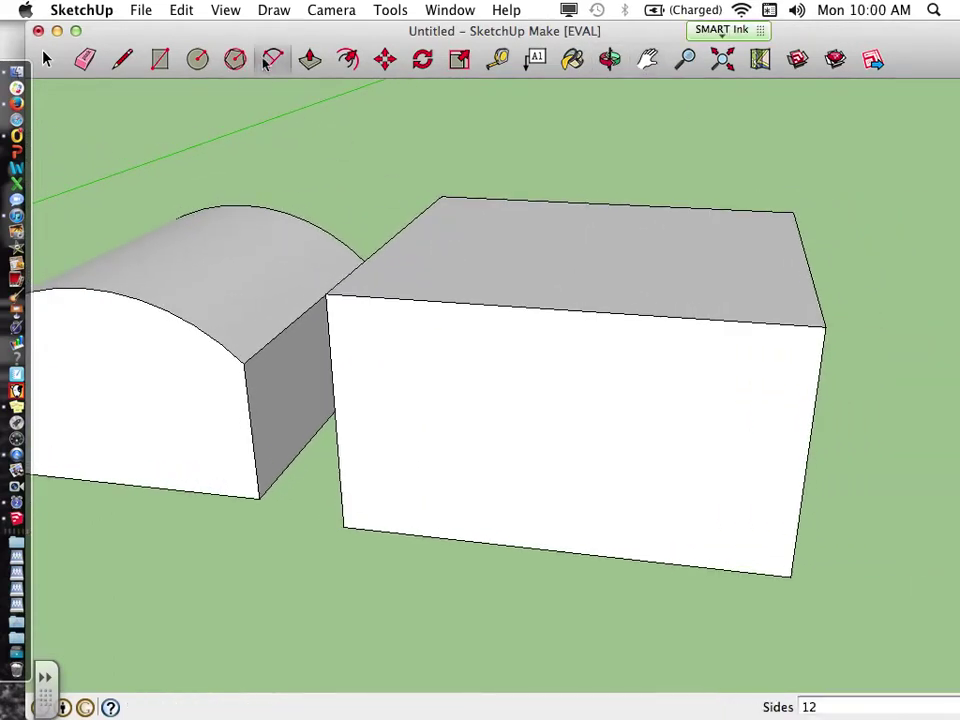
pyautogui.click(334, 416)
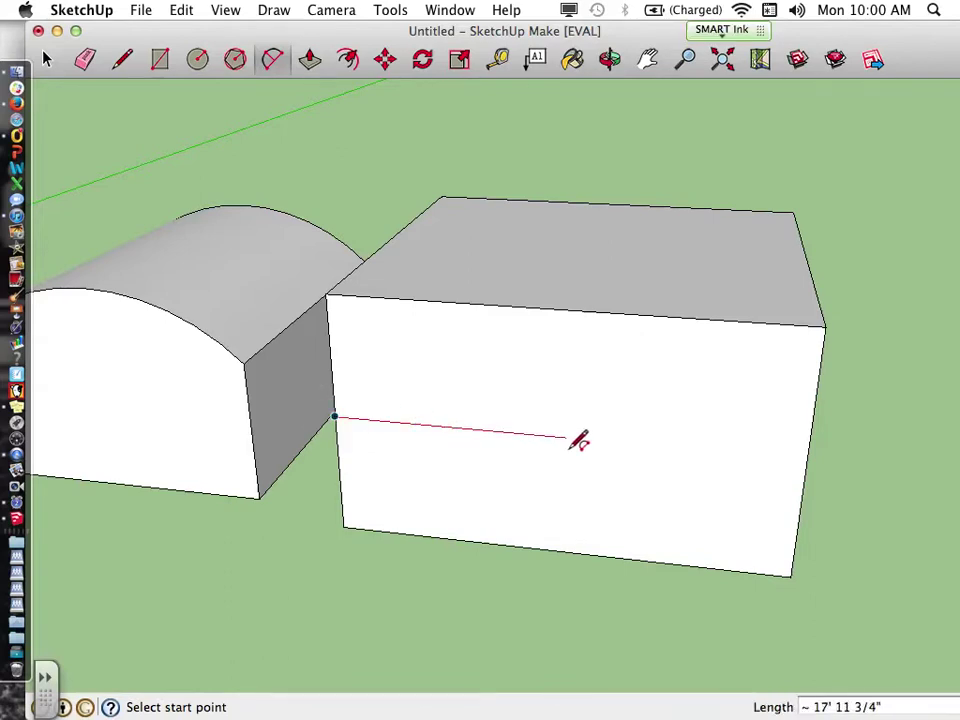
pyautogui.click(566, 437)
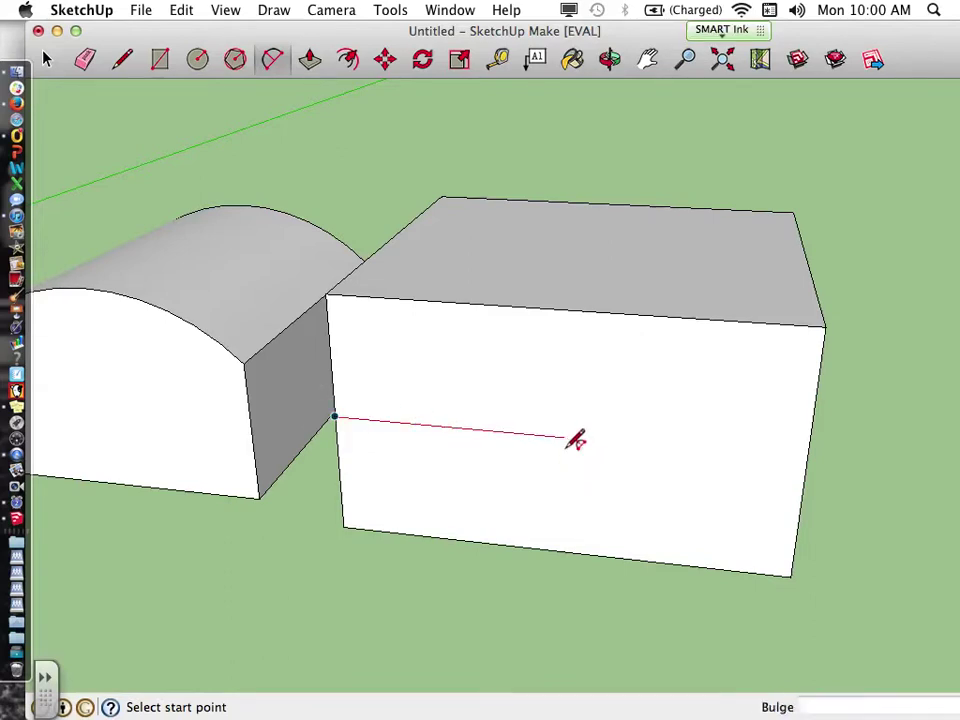
pyautogui.click(474, 362)
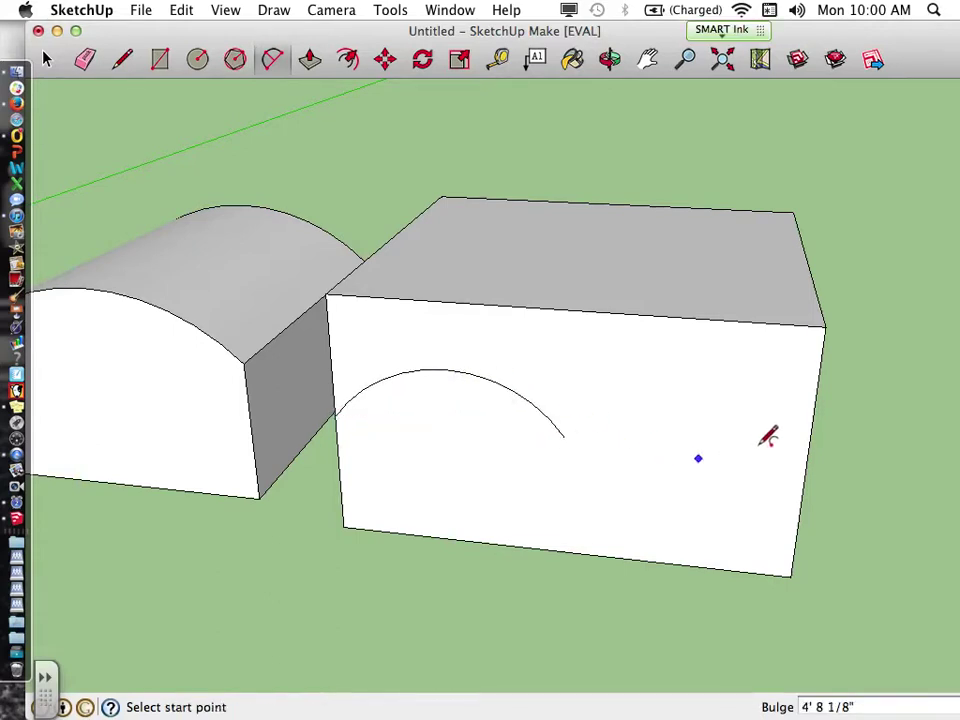
pyautogui.click(566, 434)
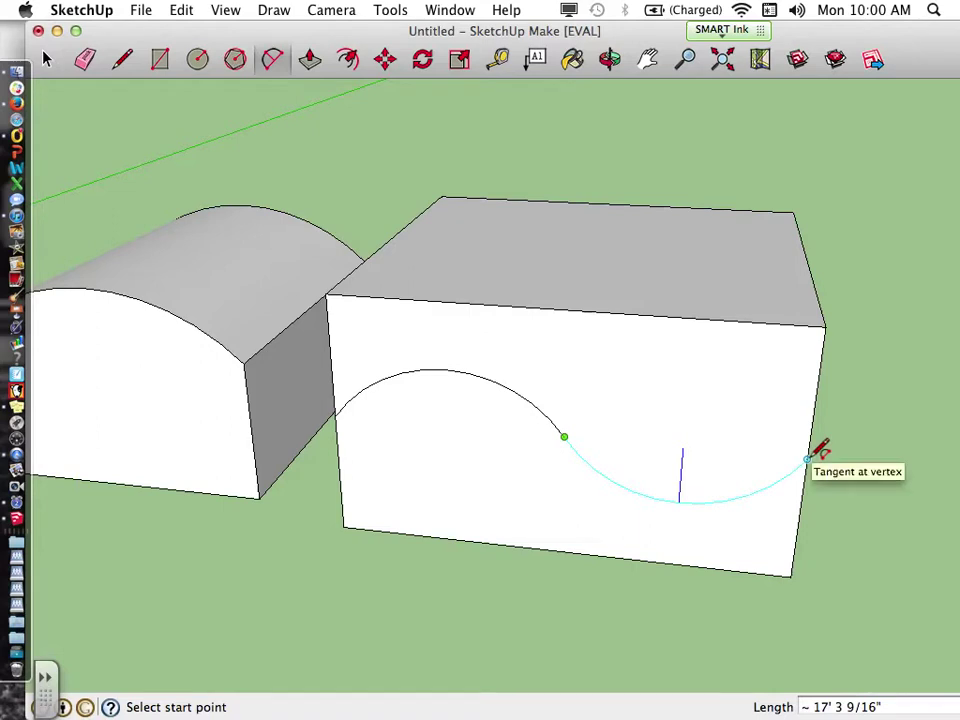
pyautogui.click(807, 458)
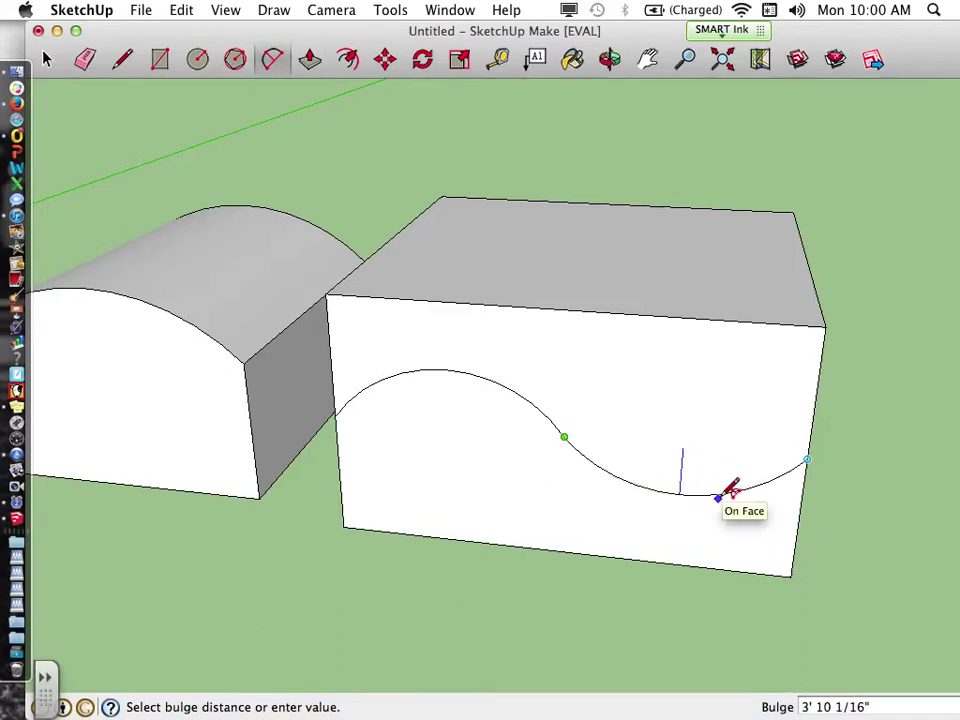
pyautogui.click(725, 494)
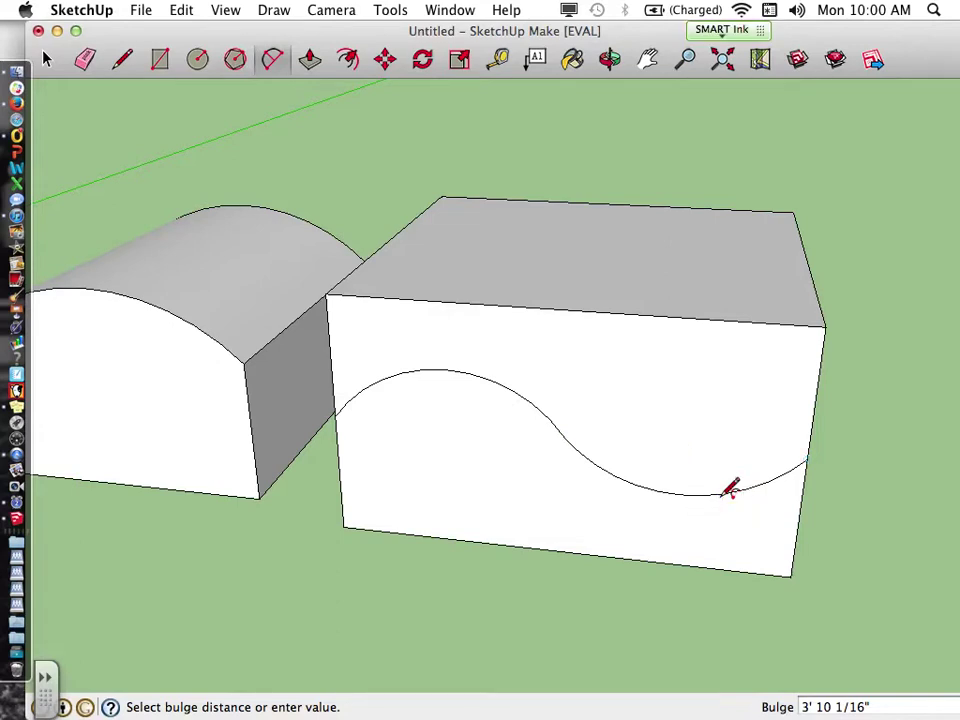
# - Push the face above the wave back about 21' 9" through the larger box's full depth
pyautogui.click(310, 59)
pyautogui.moveTo(595, 390); pyautogui.dragTo(652, 248)
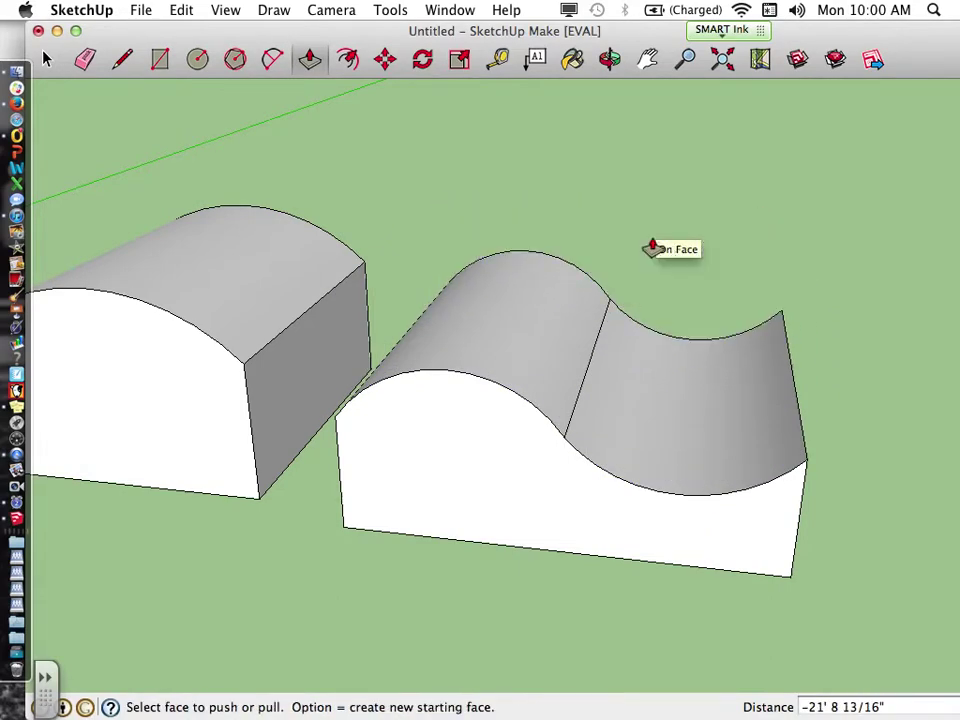
# - Draw a vertical line about 6' 5" high up from the bottom edge of the wavy block's front face, under the hump
pyautogui.press('o')
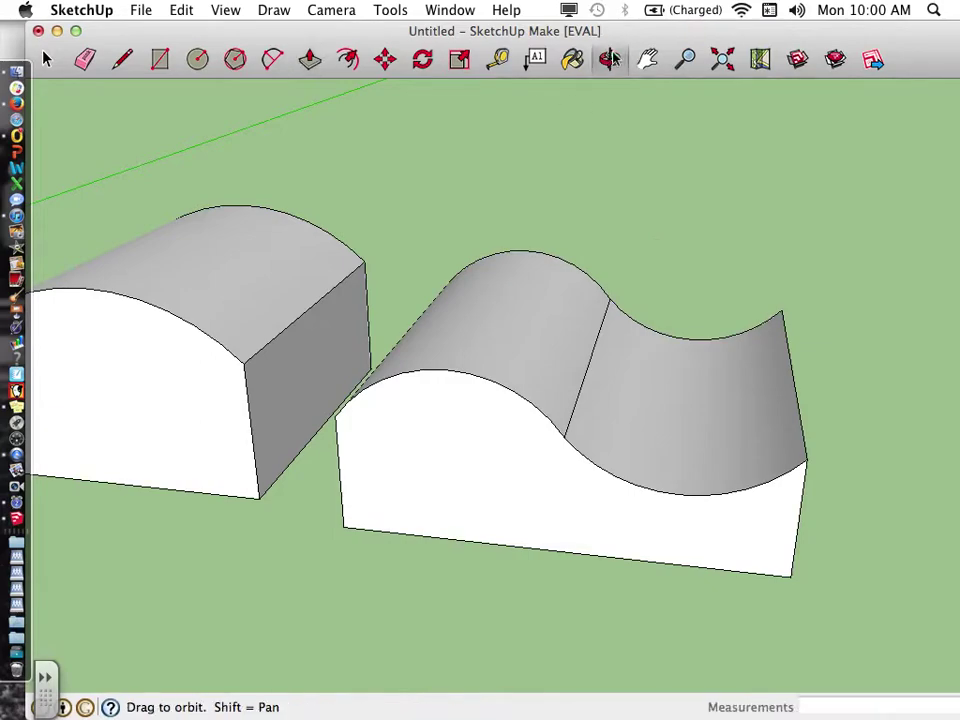
pyautogui.moveTo(675, 370); pyautogui.dragTo(724, 264)
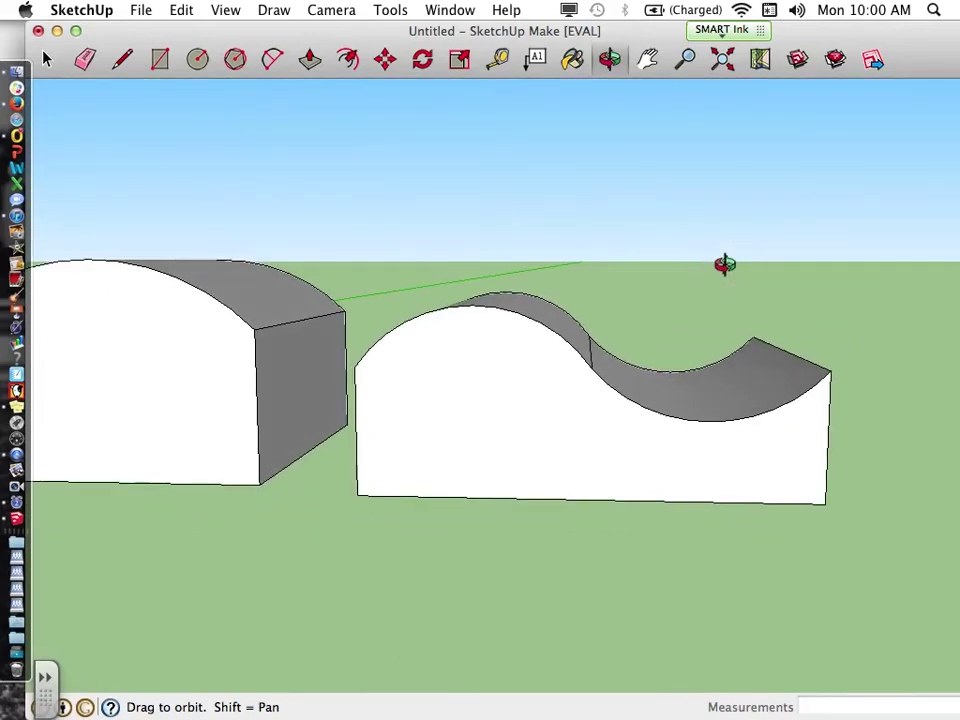
pyautogui.click(123, 62)
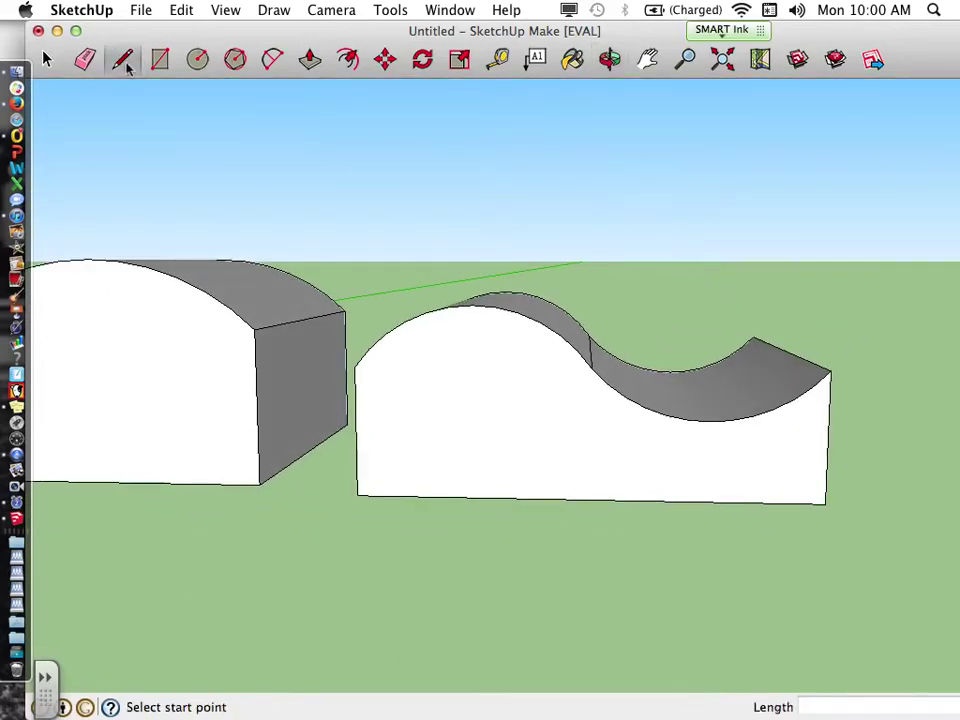
pyautogui.click(426, 496)
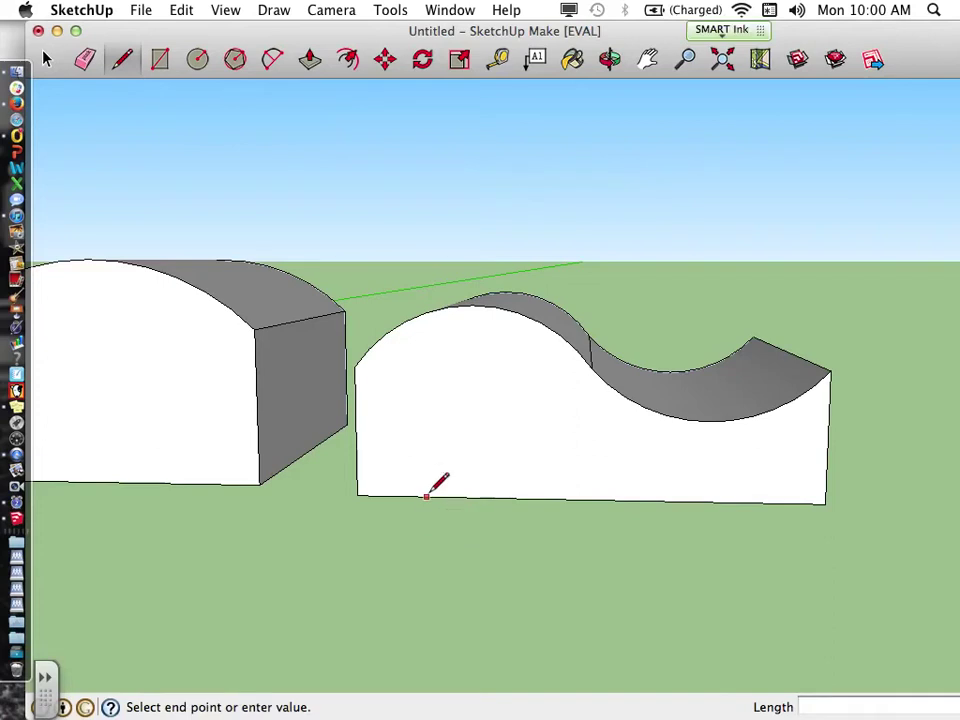
pyautogui.click(425, 414)
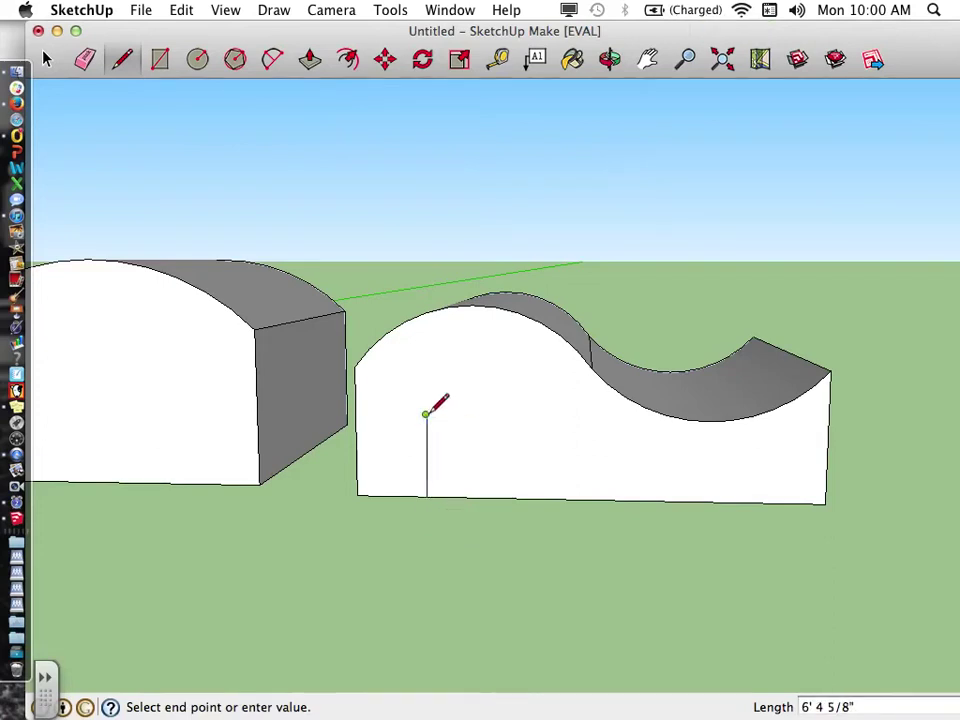
# - Complete an arched door outline with an arc bulging 2' 4" and a second vertical line about 6' 5" down to the bottom edge
pyautogui.click(272, 59)
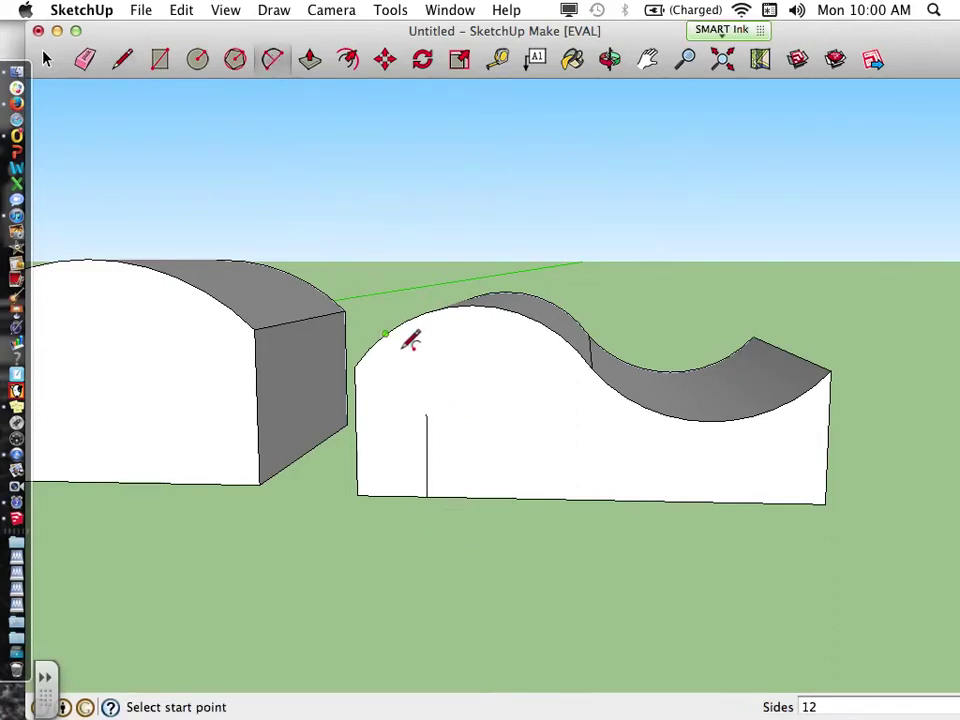
pyautogui.click(426, 414)
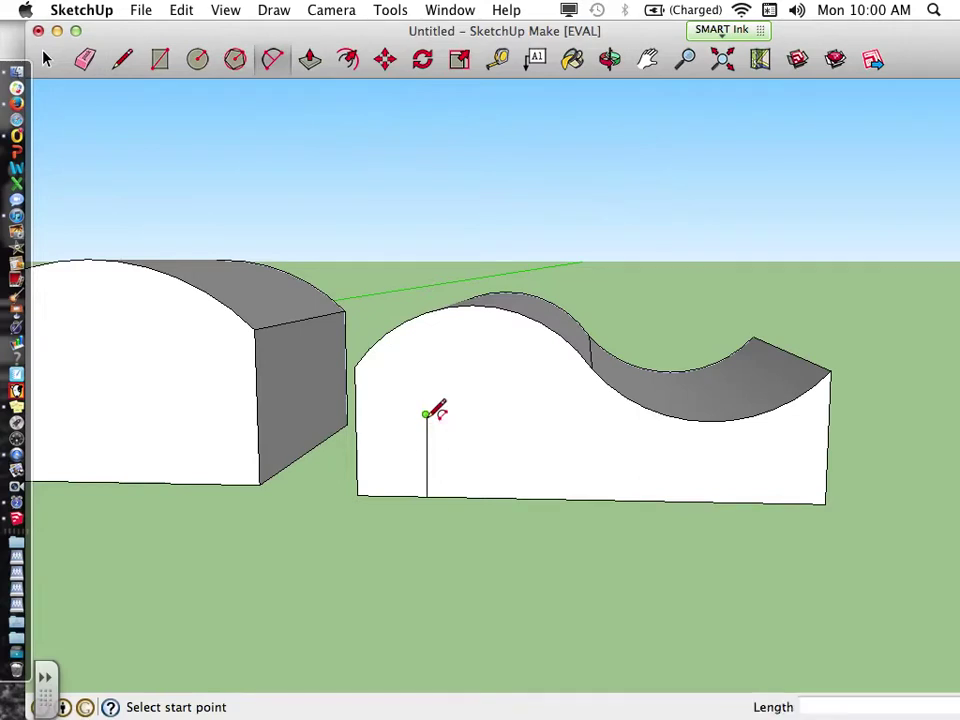
pyautogui.click(509, 414)
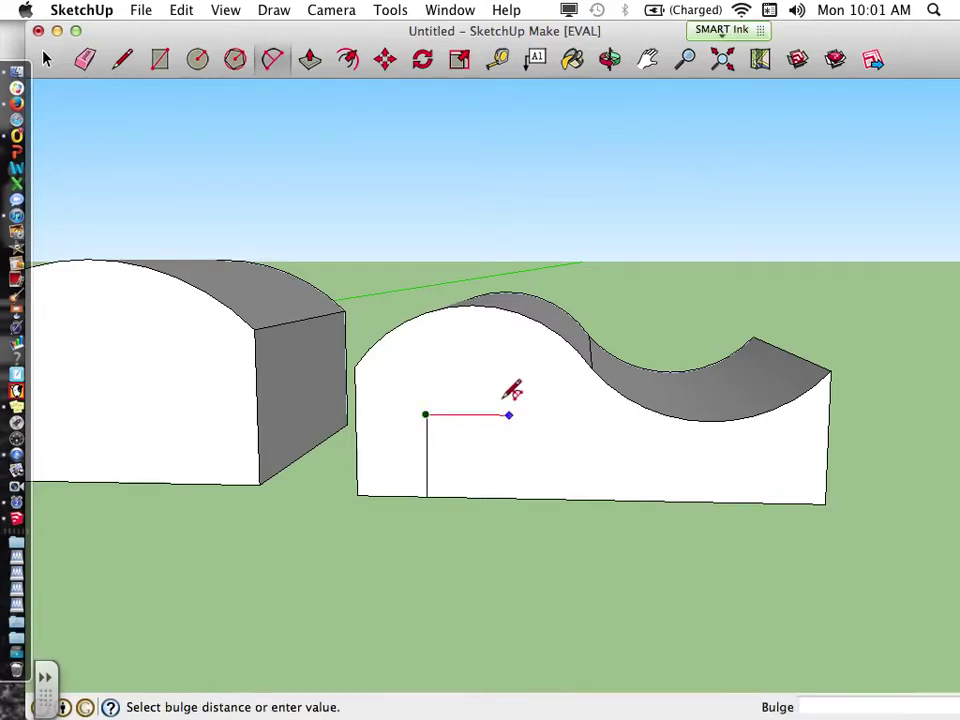
pyautogui.click(493, 378)
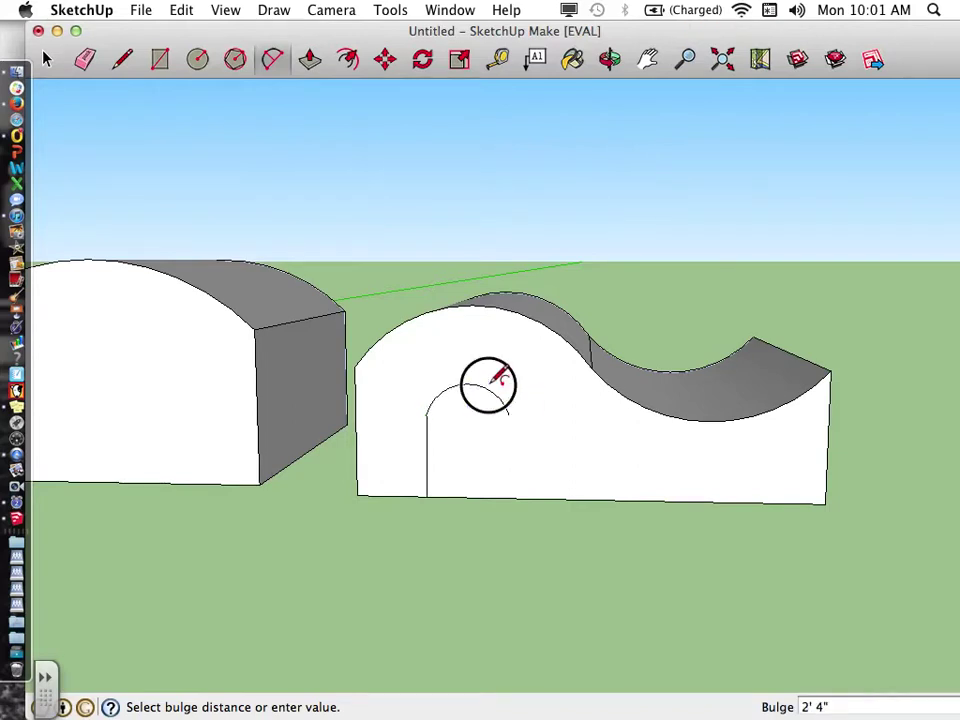
pyautogui.click(122, 59)
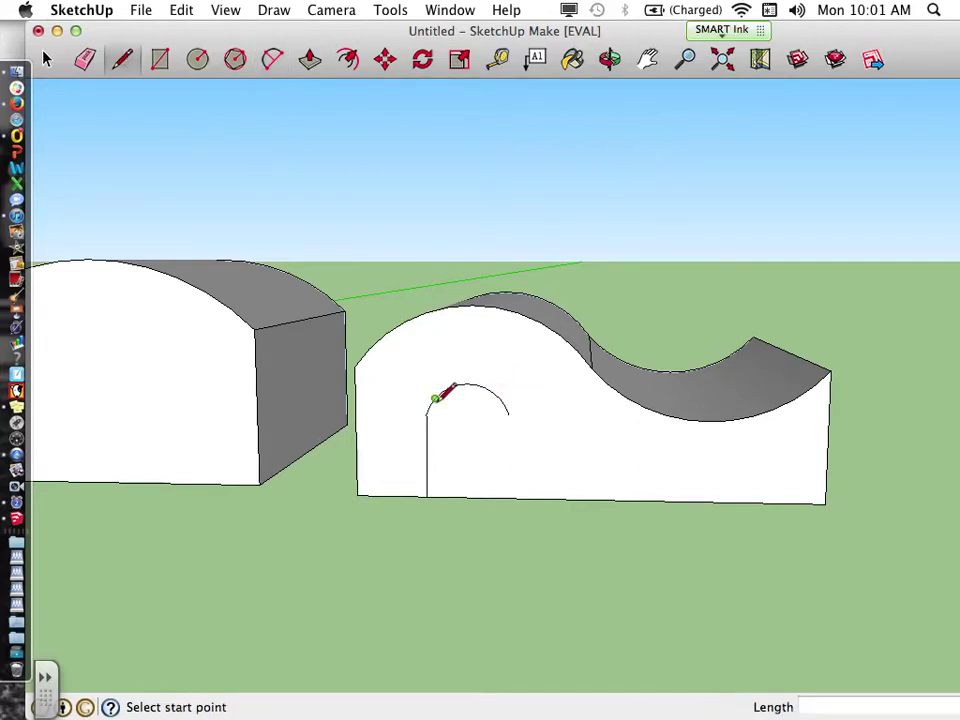
pyautogui.click(509, 414)
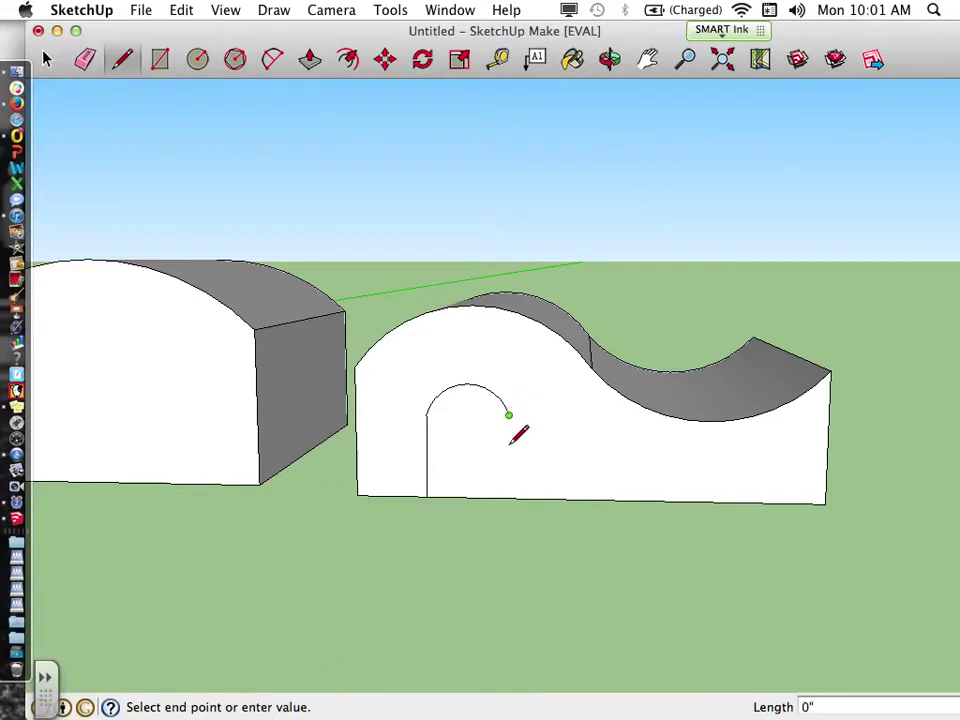
pyautogui.click(509, 496)
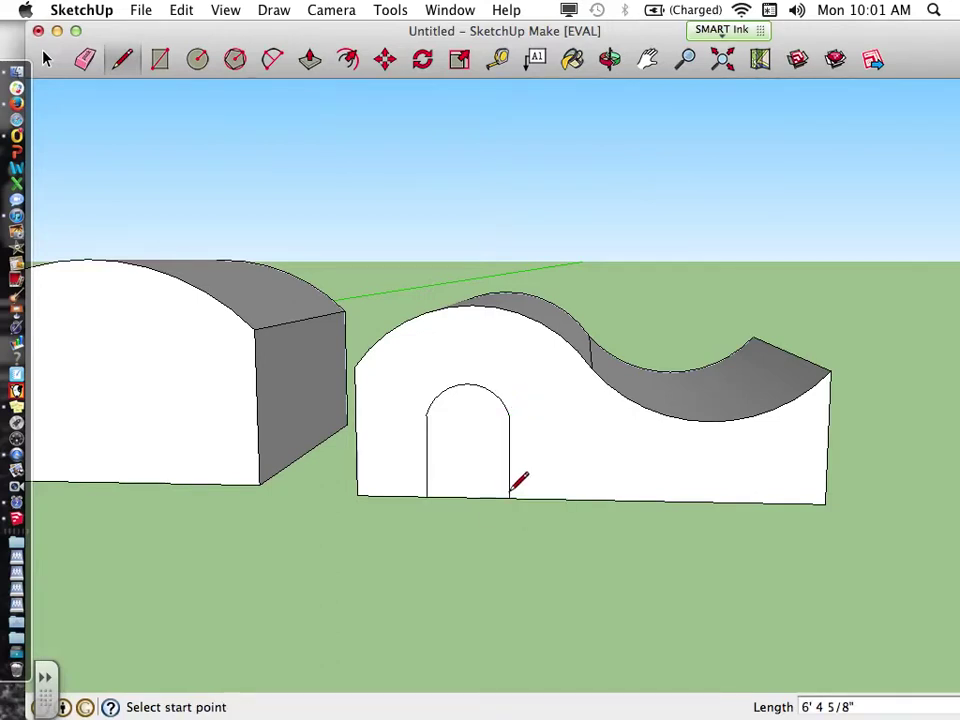
# - Pull the arched door face outward about 7' 4" from the wavy block
pyautogui.click(309, 59)
pyautogui.moveTo(469, 465)
pyautogui.mouseDown()
pyautogui.moveTo(478, 432)
pyautogui.moveTo(414, 521)
pyautogui.moveTo(491, 435)
pyautogui.moveTo(454, 458)
pyautogui.moveTo(455, 470)
pyautogui.mouseUp()
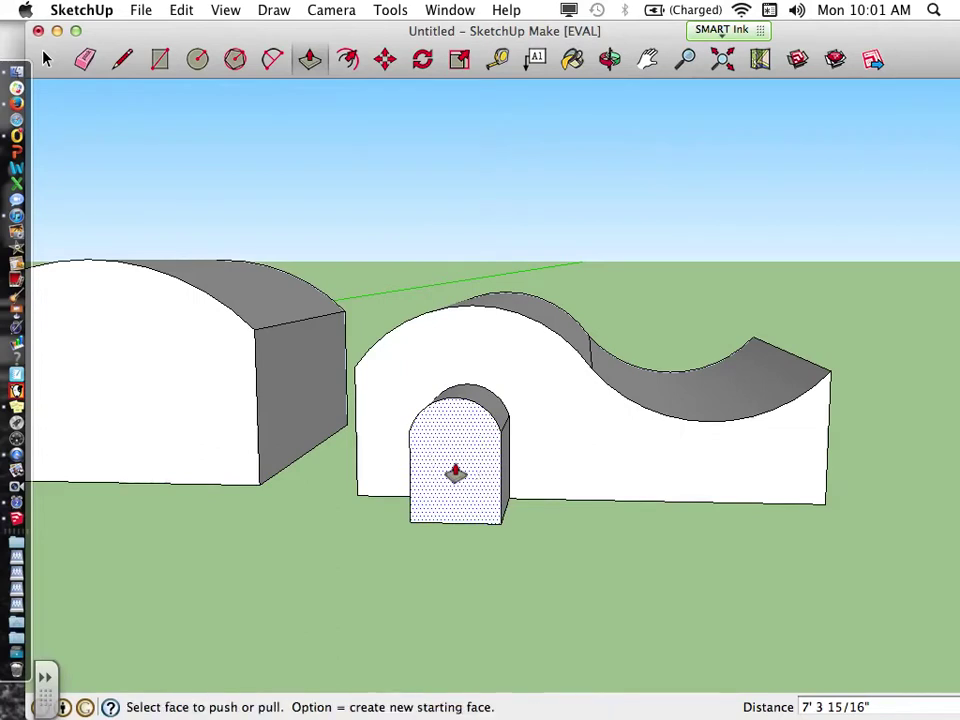
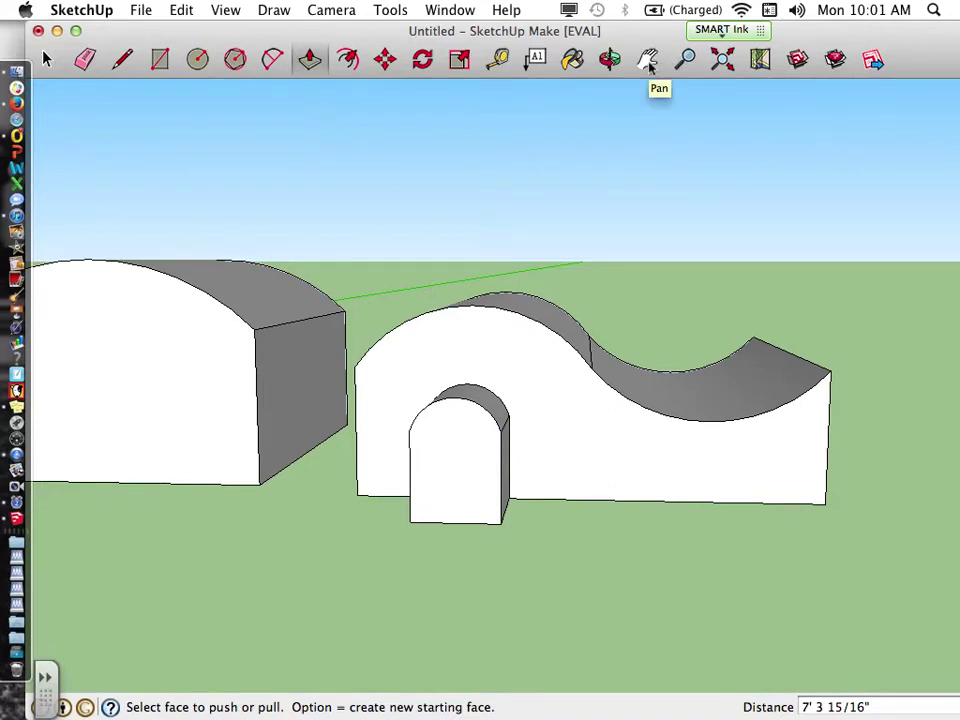
# - Push the front face of the round-topped block back about 12' 2"
pyautogui.click(648, 60)
pyautogui.moveTo(208, 317); pyautogui.dragTo(418, 349)
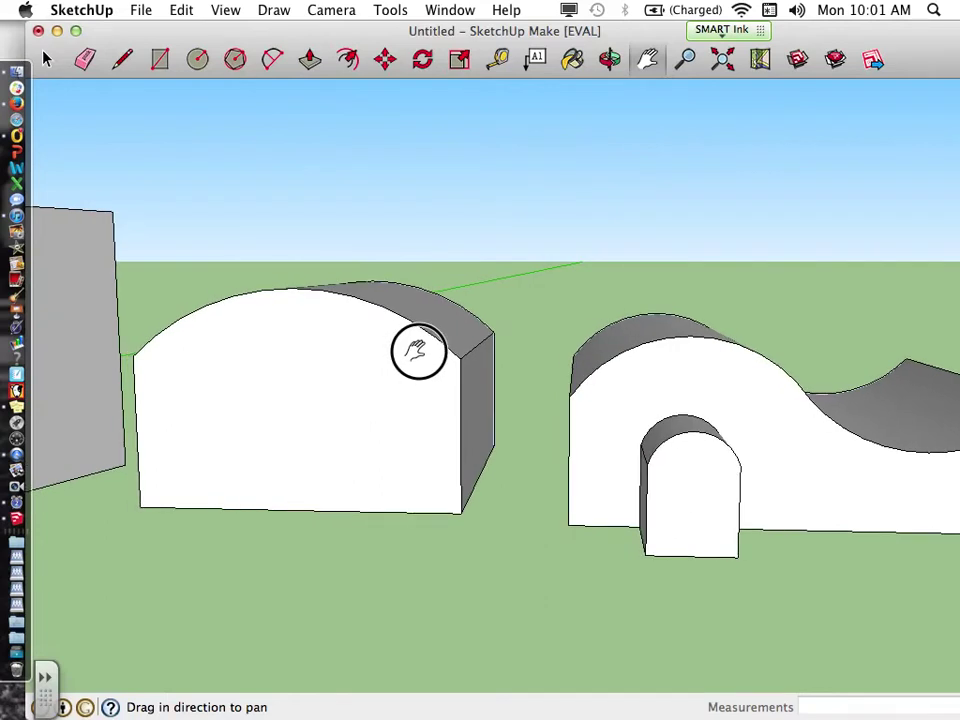
pyautogui.click(310, 60)
pyautogui.moveTo(279, 394); pyautogui.dragTo(313, 368)
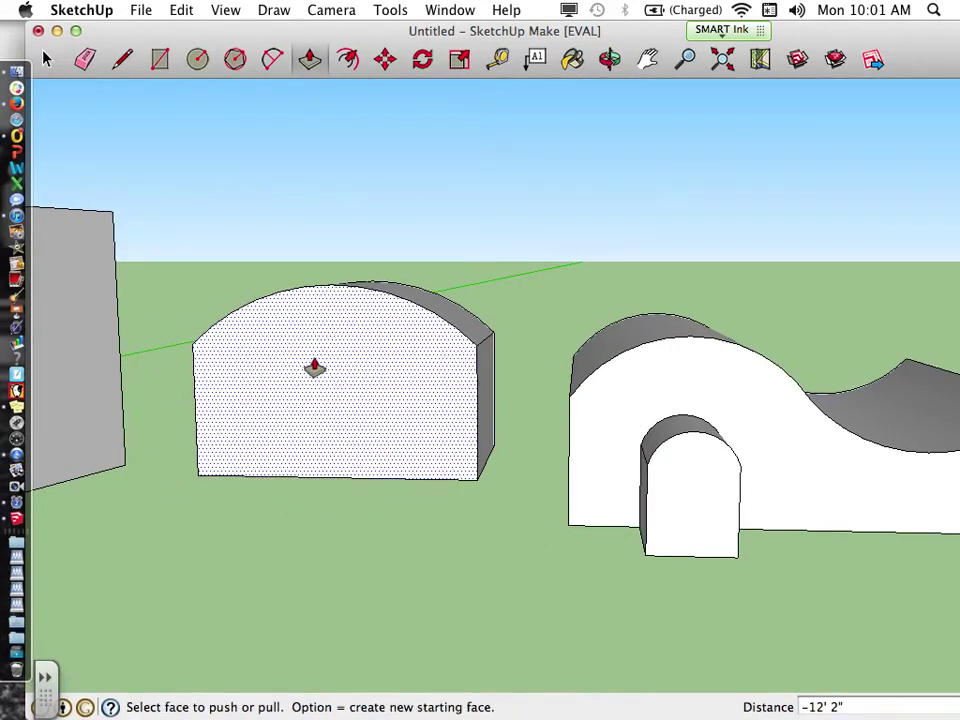
# - Draw a rectangle about 20' 10" by 10' 10" on the round-topped block's front face, starting on its bottom edge
pyautogui.click(160, 60)
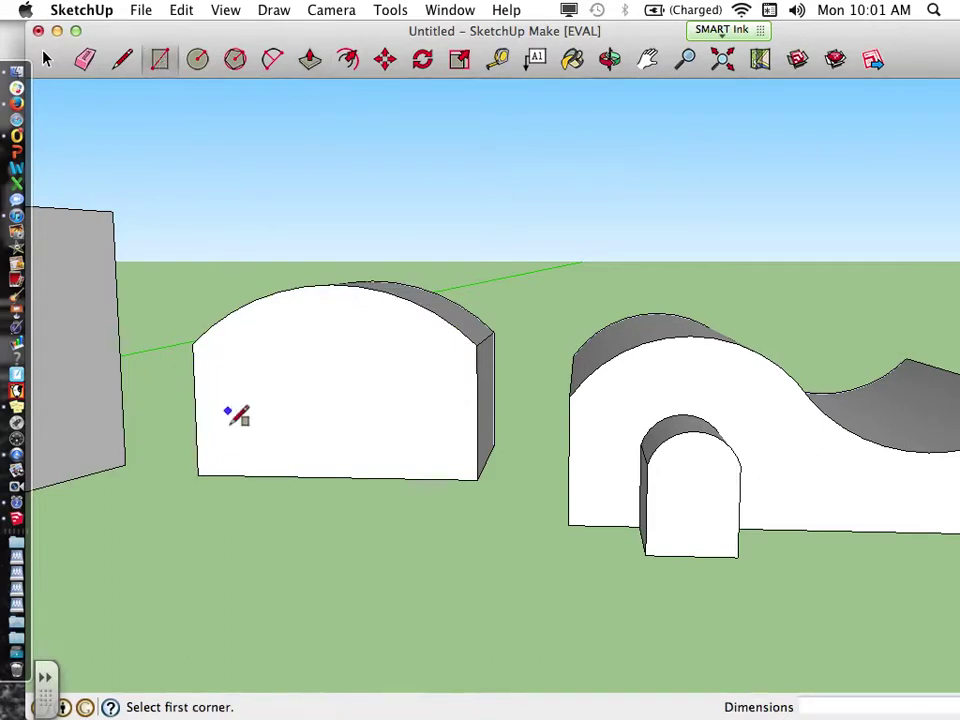
pyautogui.click(230, 474)
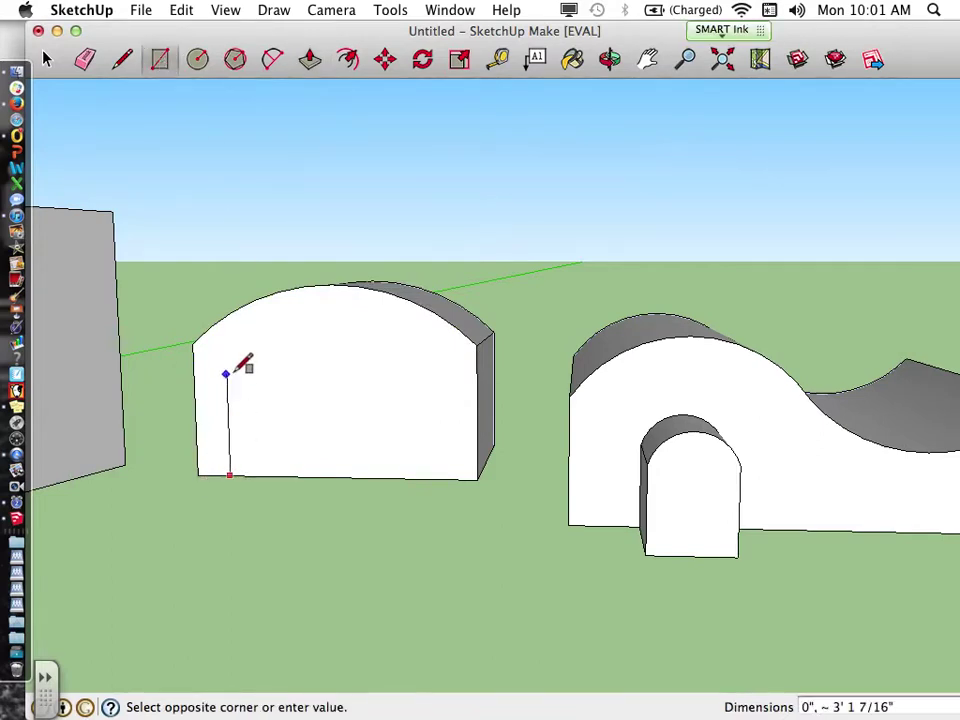
pyautogui.click(448, 362)
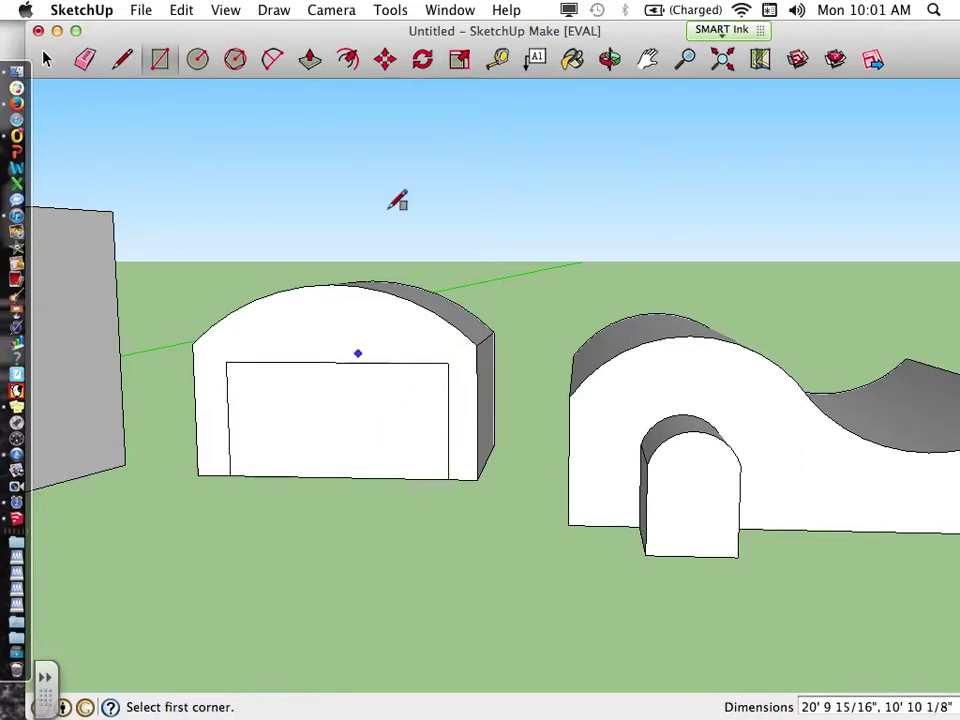
# - Pull the rectangle out about 34' from the round-topped block's front face
pyautogui.click(310, 58)
pyautogui.moveTo(360, 401); pyautogui.dragTo(264, 531)
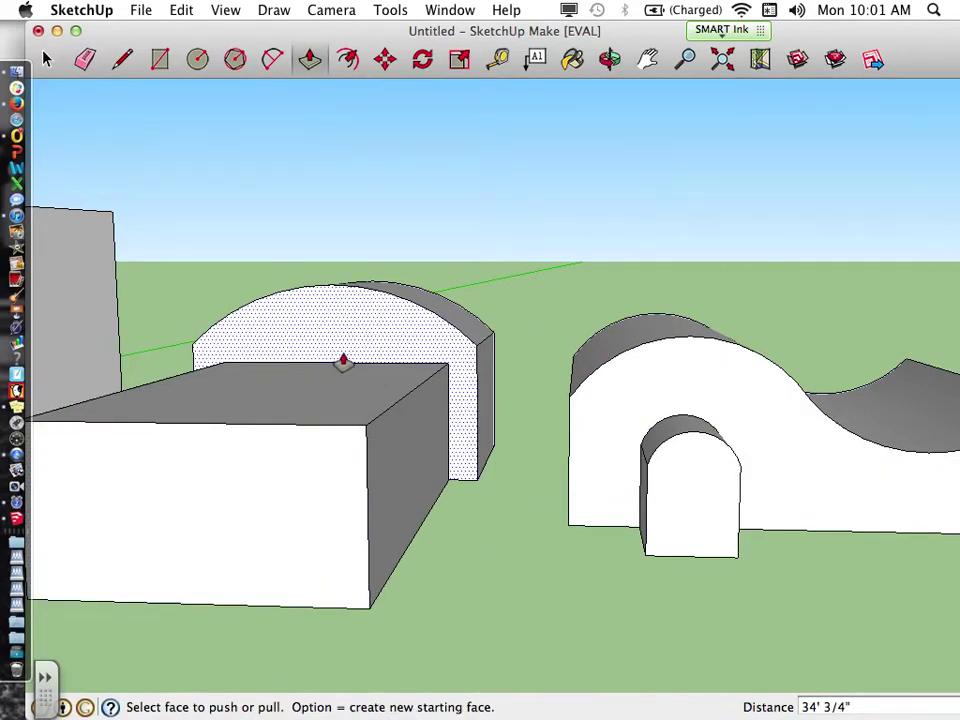
pyautogui.click(47, 60)
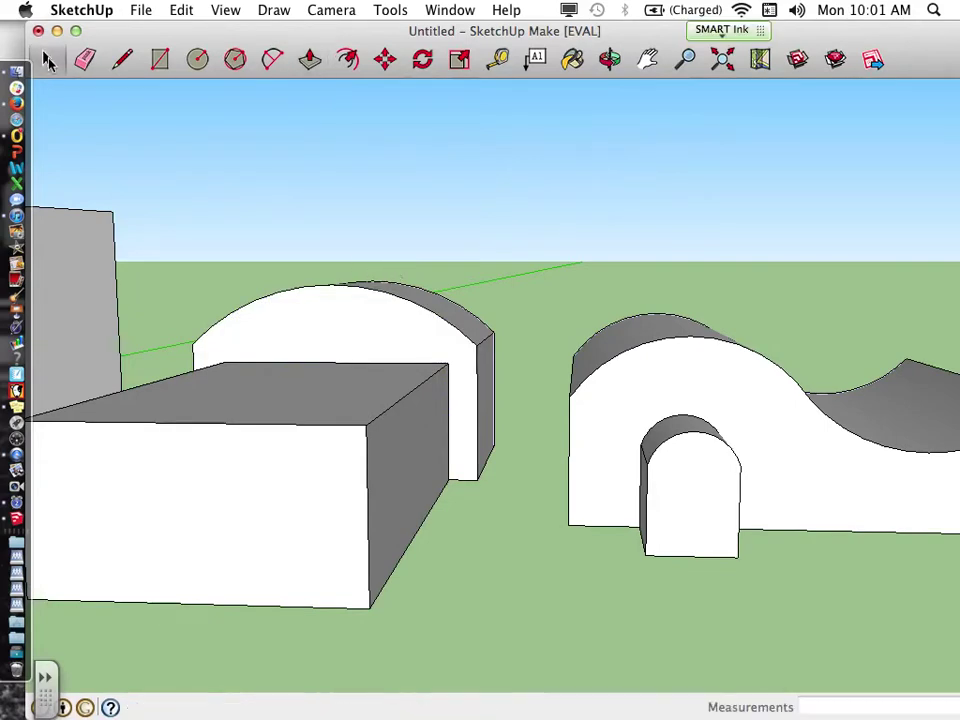
# - Select all connected geometry of the round-topped block and its rectangular extension
pyautogui.click(609, 59)
pyautogui.moveTo(485, 262); pyautogui.dragTo(367, 196)
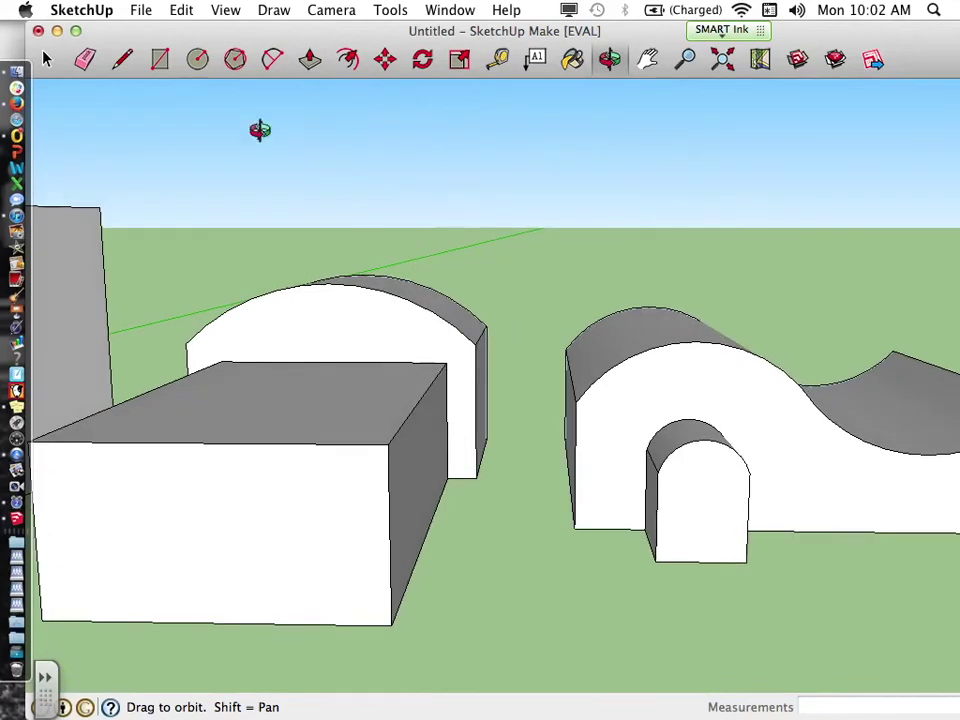
pyautogui.click(45, 58)
pyautogui.tripleClick(381, 450)
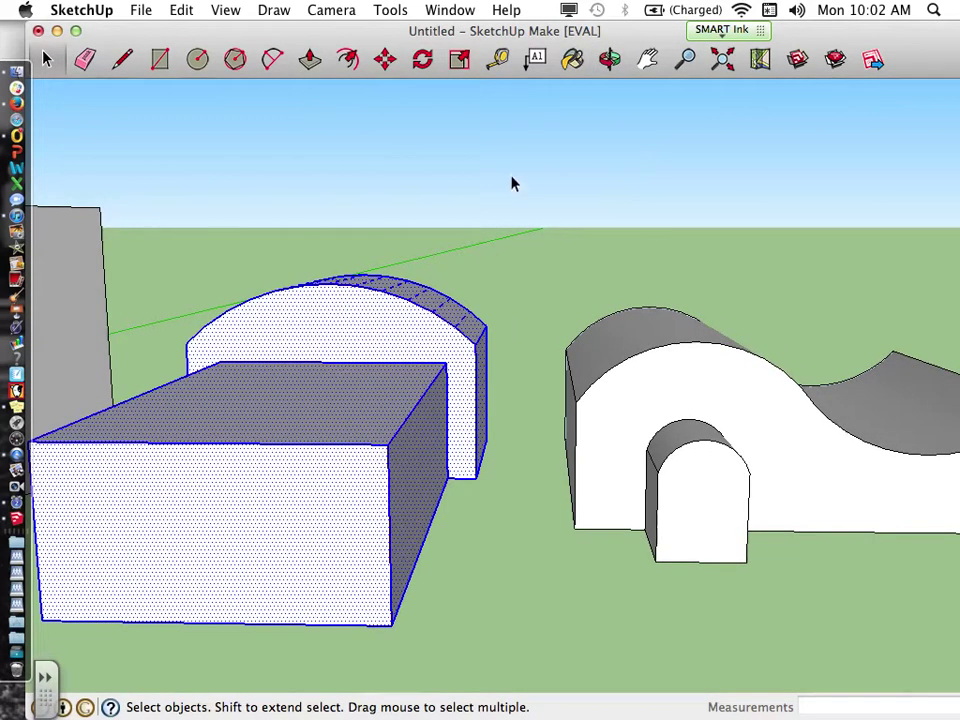
pyautogui.click(451, 12)
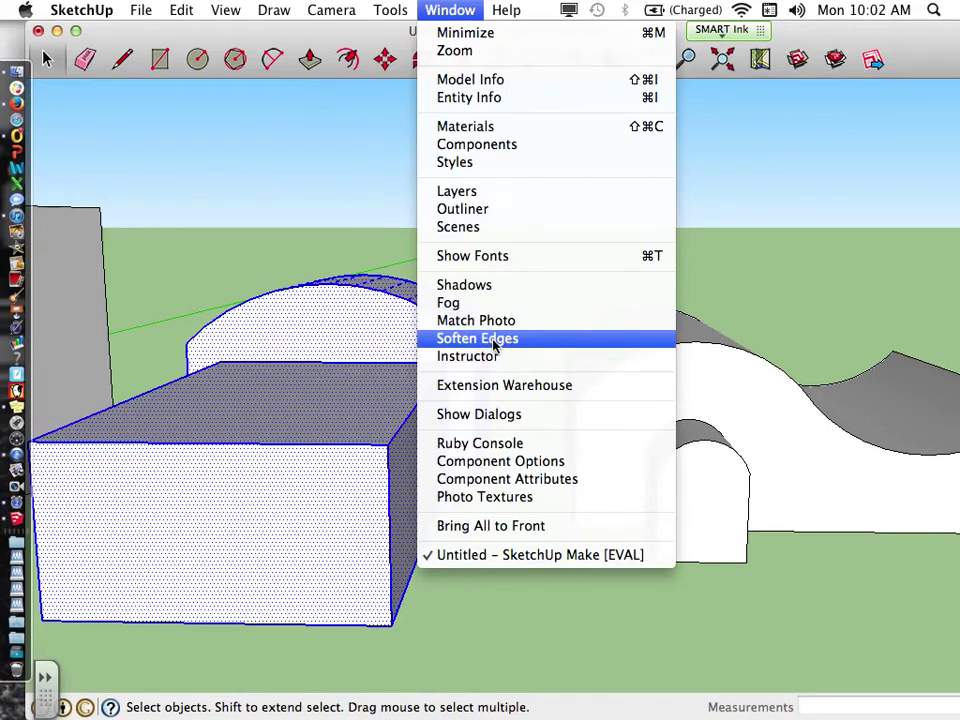
pyautogui.click(478, 320)
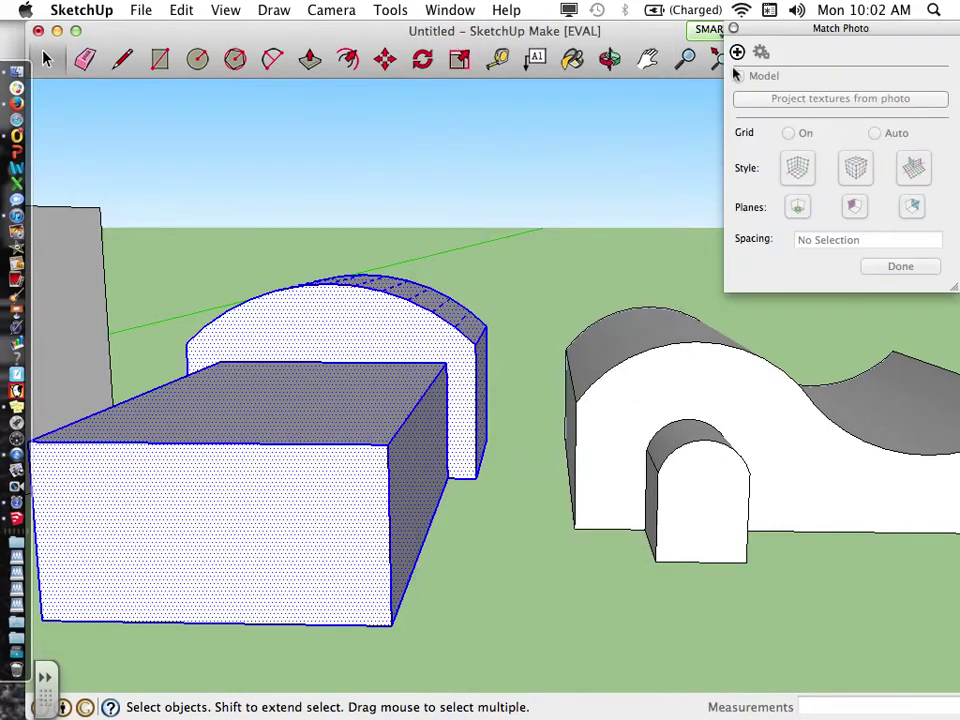
pyautogui.click(733, 28)
# - Soften the selected block's edges with an angle between normals of 113 degrees, with Smooth Normals and Soften coplanar enabled
pyautogui.click(451, 11)
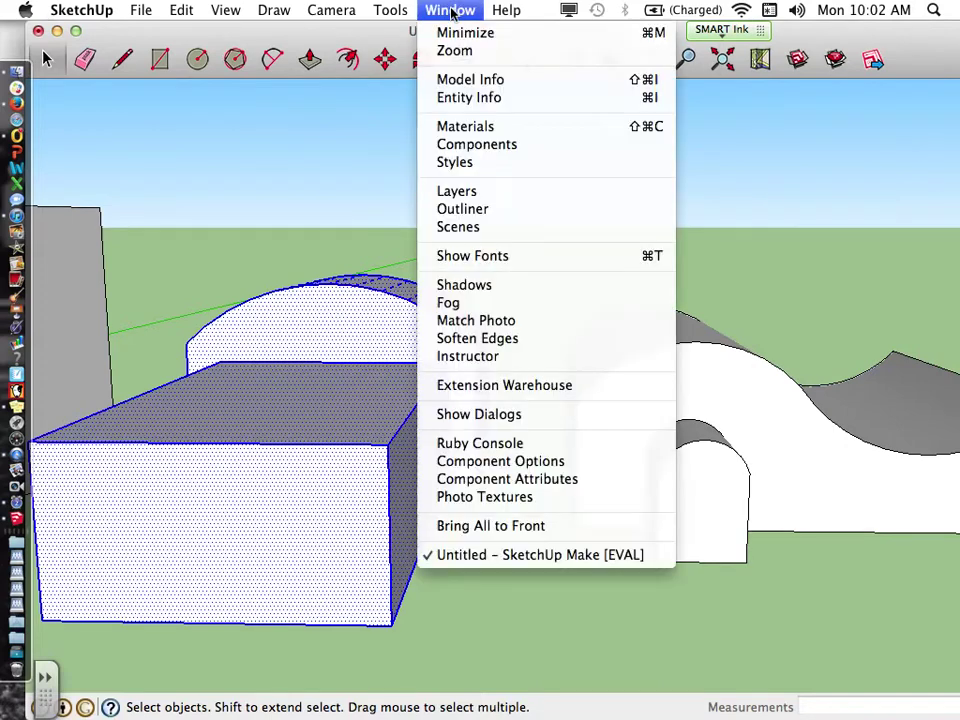
pyautogui.click(497, 339)
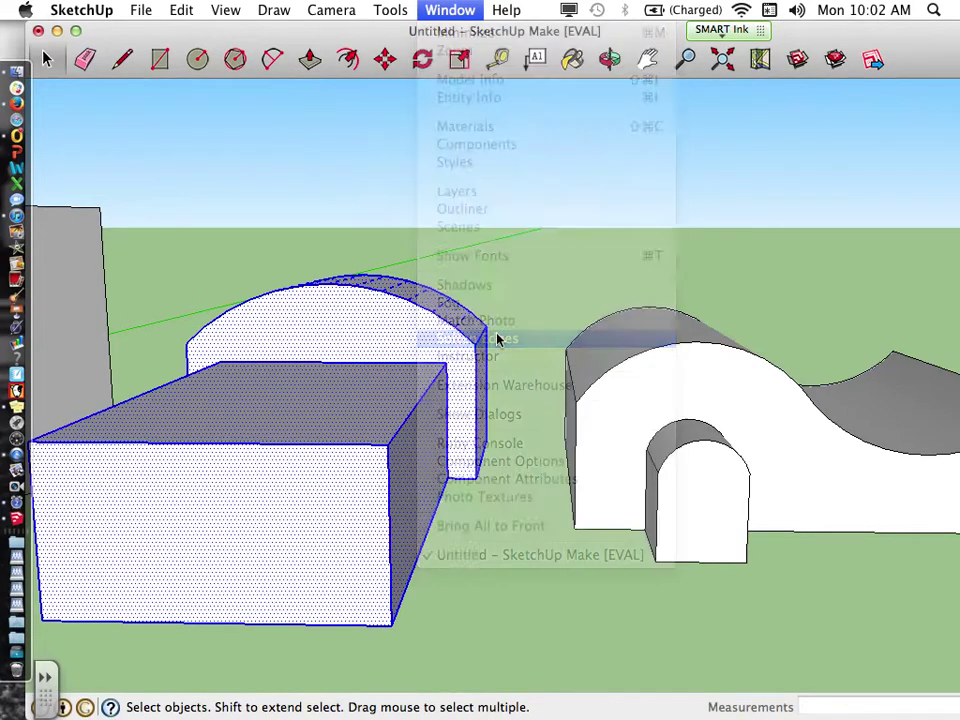
pyautogui.moveTo(780, 75)
pyautogui.mouseDown()
pyautogui.moveTo(906, 79)
pyautogui.moveTo(853, 77)
pyautogui.mouseUp()
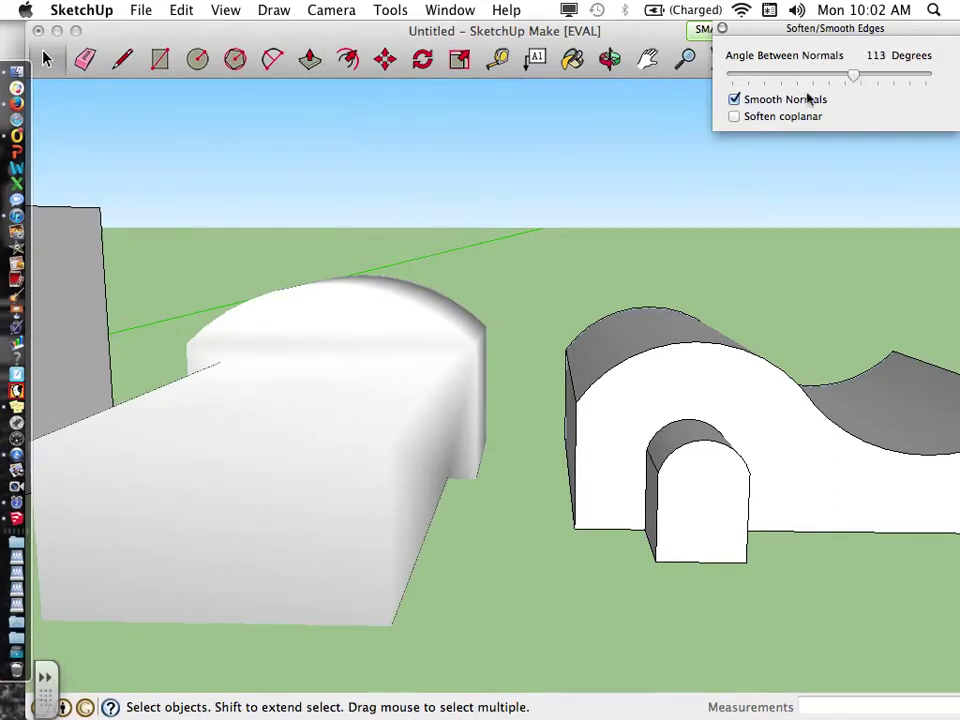
pyautogui.click(735, 100)
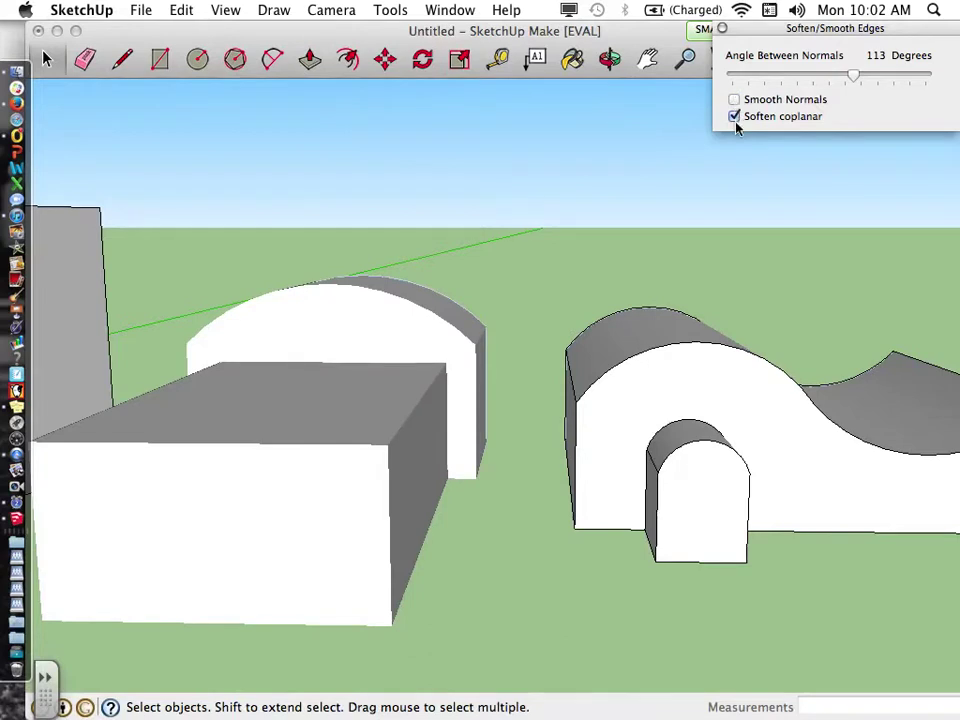
pyautogui.click(735, 100)
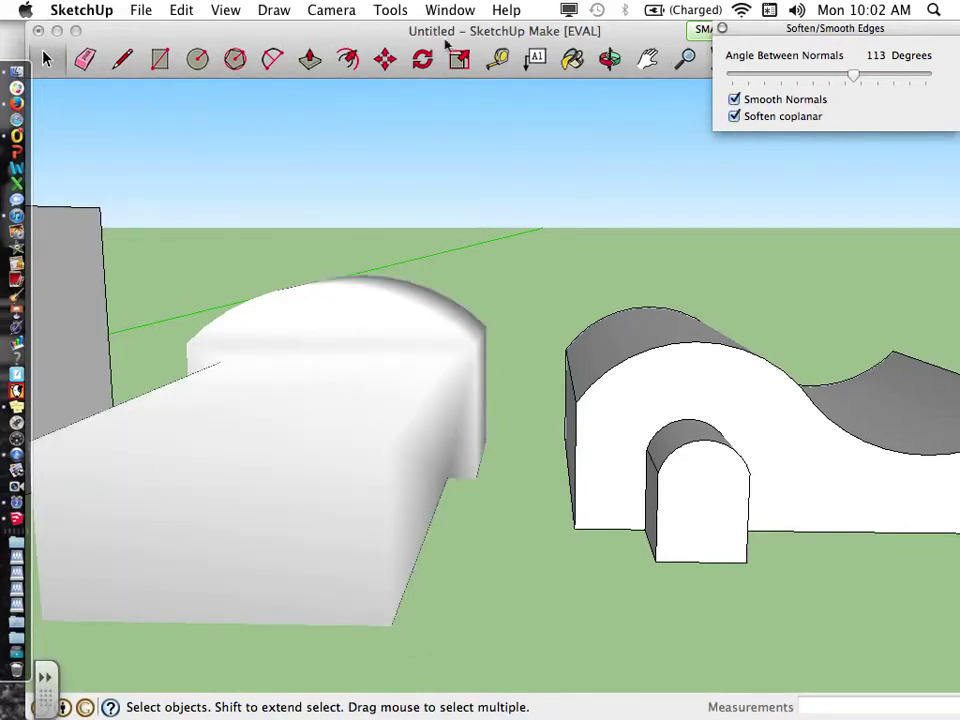
# - Examine the softened block's surfaces and hidden edges from several sides, and close the Soften/Smooth Edges settings
pyautogui.tripleClick(420, 320)
pyautogui.press('o')
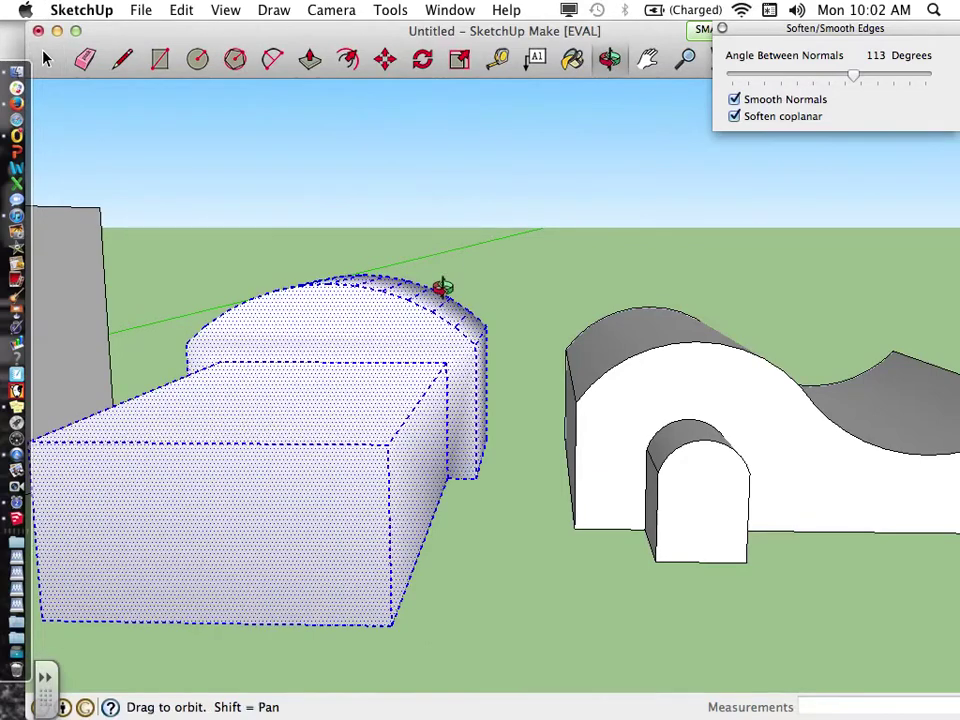
pyautogui.click(46, 58)
pyautogui.click(155, 218)
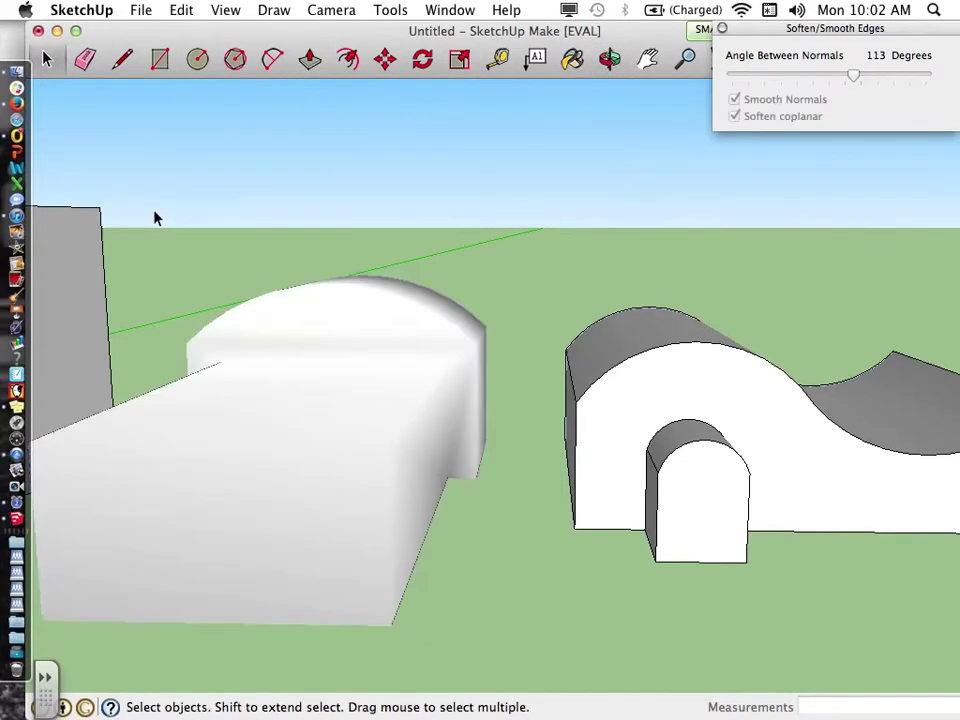
pyautogui.click(610, 58)
pyautogui.moveTo(557, 279); pyautogui.dragTo(872, 283)
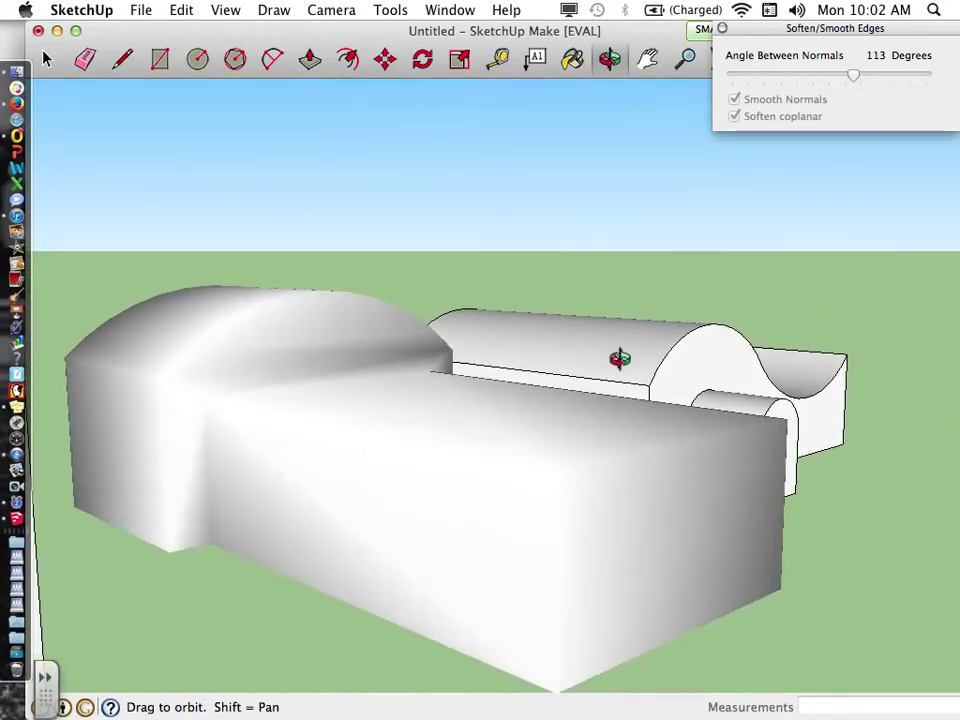
pyautogui.scroll(5, 715, 363)
pyautogui.scroll(-5, 715, 363)
pyautogui.moveTo(521, 377); pyautogui.dragTo(332, 381)
pyautogui.moveTo(452, 336); pyautogui.dragTo(83, 477)
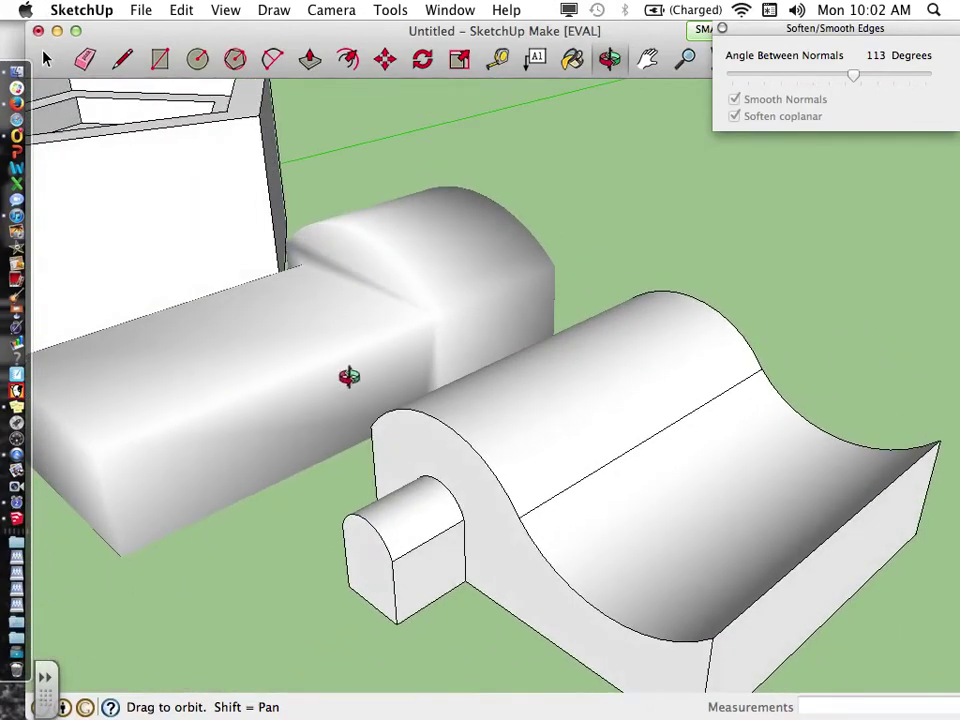
pyautogui.click(232, 277)
pyautogui.moveTo(232, 277); pyautogui.dragTo(379, 285)
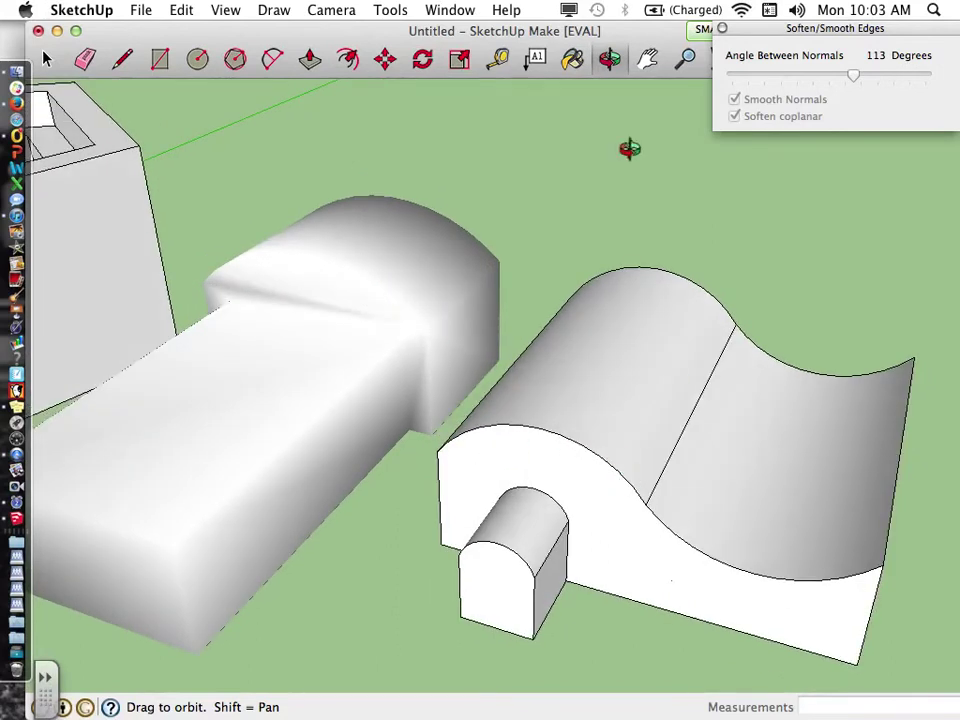
pyautogui.click(723, 29)
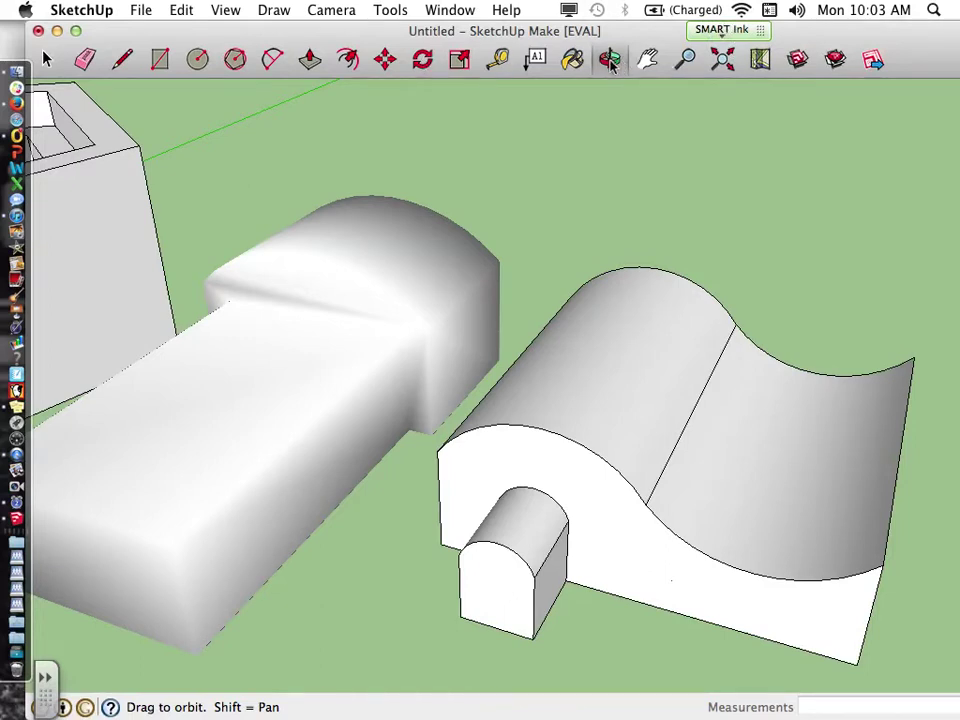
# - Draw a circle on the open ground behind the softened block
pyautogui.moveTo(556, 108); pyautogui.dragTo(126, 153)
pyautogui.scroll(-2, 692, 411)
pyautogui.scroll(3, 692, 411)
pyautogui.scroll(-5, 692, 411)
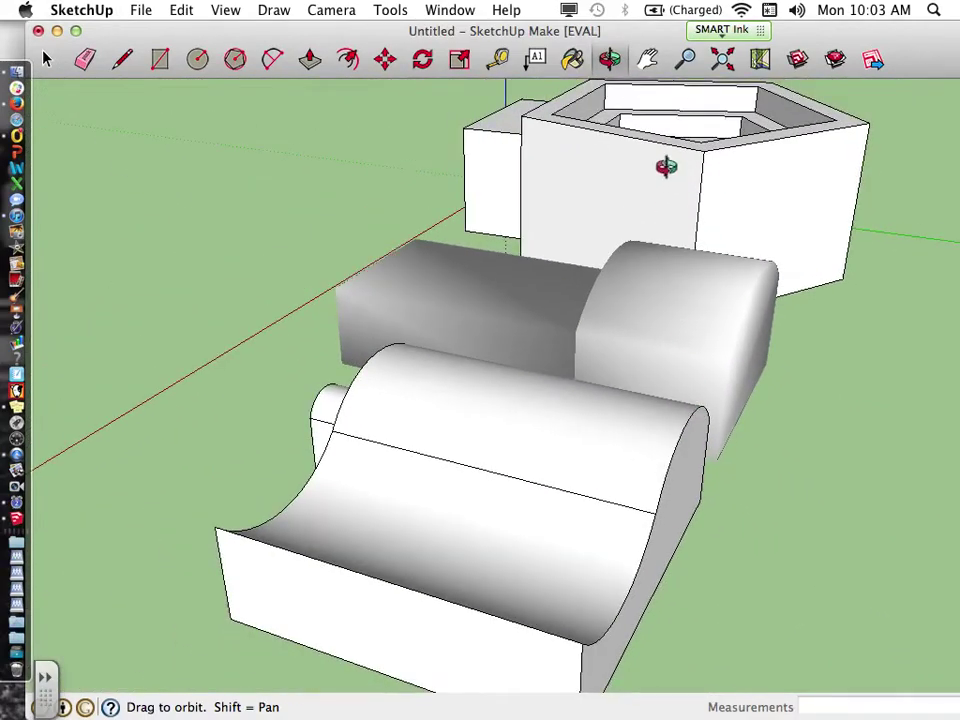
pyautogui.press('h')
pyautogui.moveTo(740, 305); pyautogui.dragTo(337, 193)
pyautogui.click(197, 59)
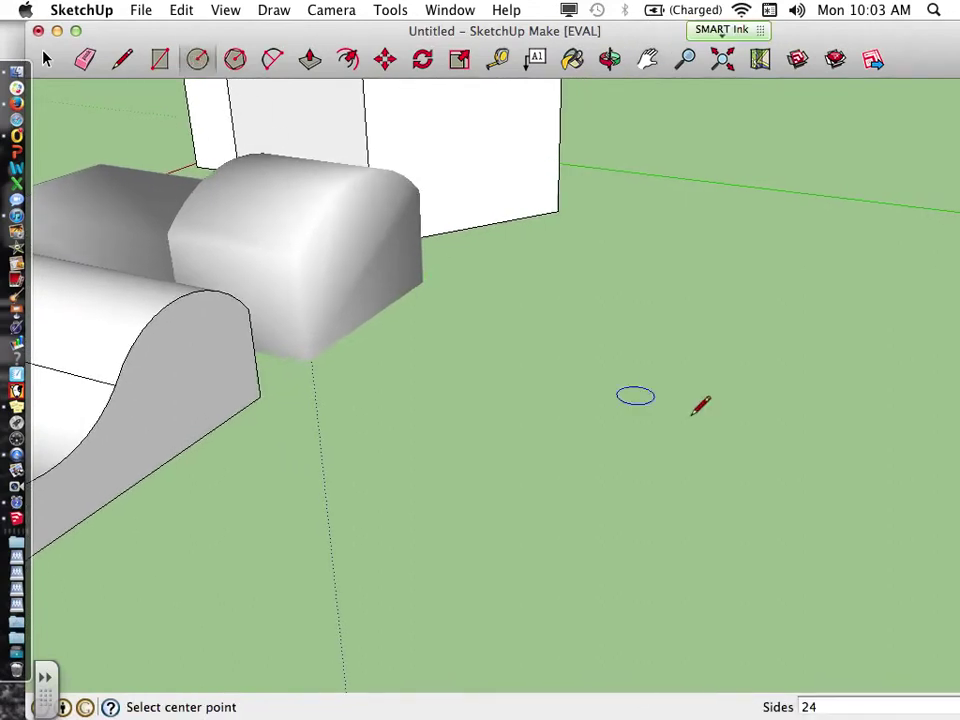
pyautogui.click(720, 336)
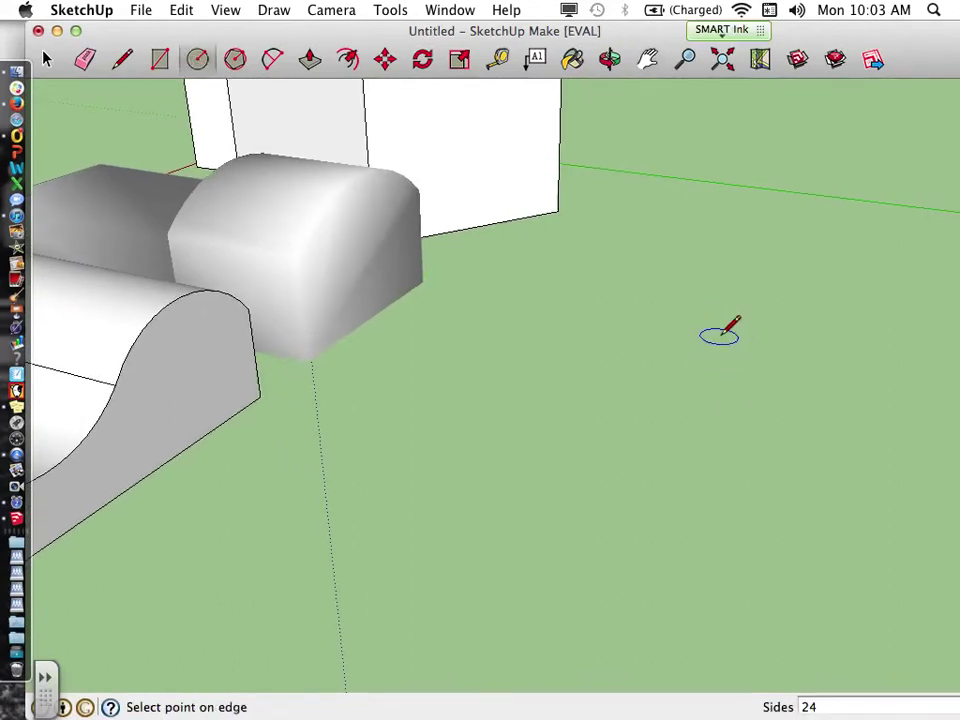
pyautogui.click(826, 347)
pyautogui.click(530, 537)
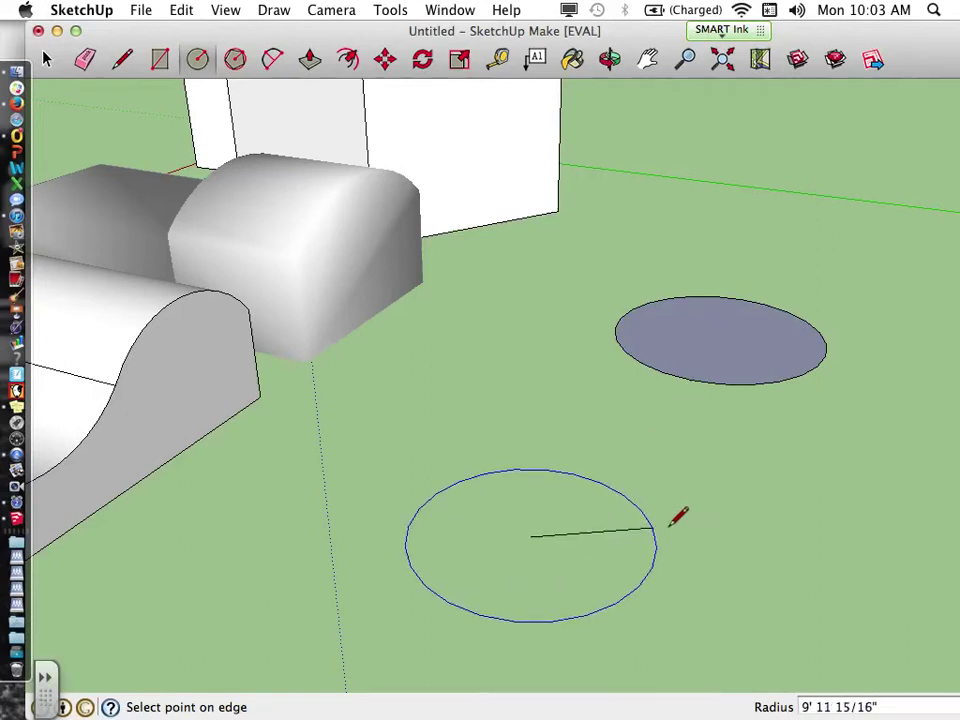
pyautogui.write("53'4")
pyautogui.press('Return')
pyautogui.press('super+z')
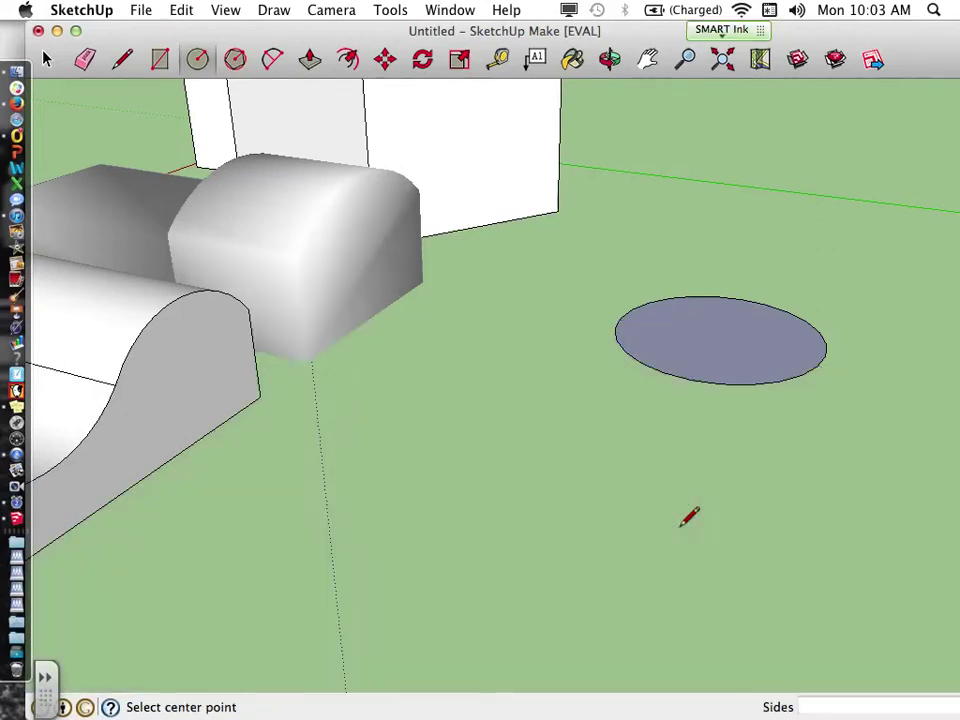
# - Draw a second circle with a radius of about 8' 10" on the ground in front of the first
pyautogui.click(561, 528)
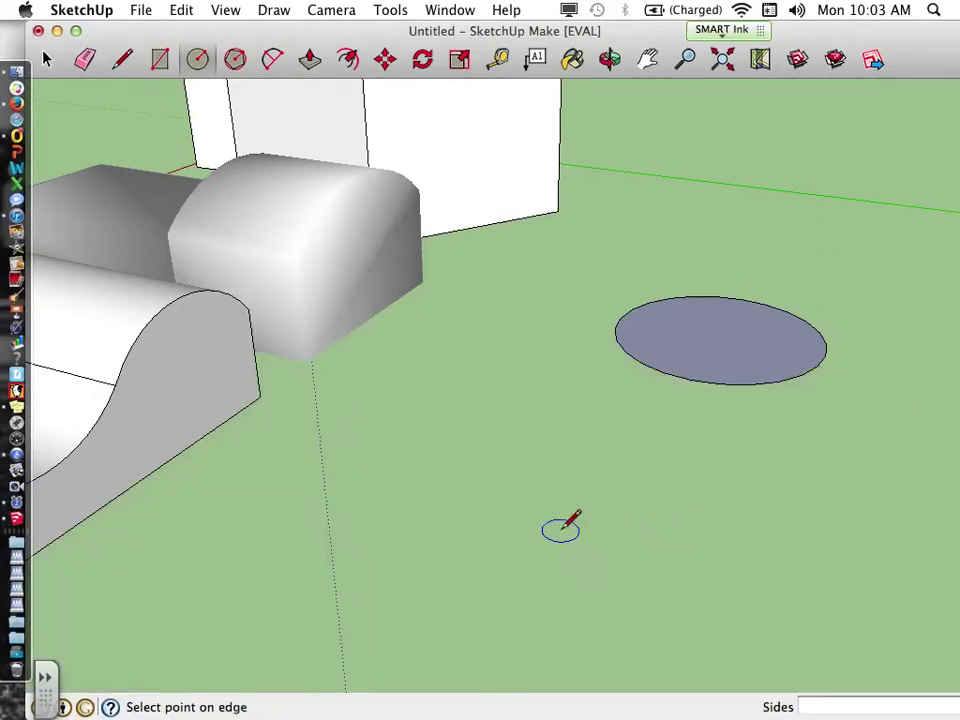
pyautogui.click(662, 515)
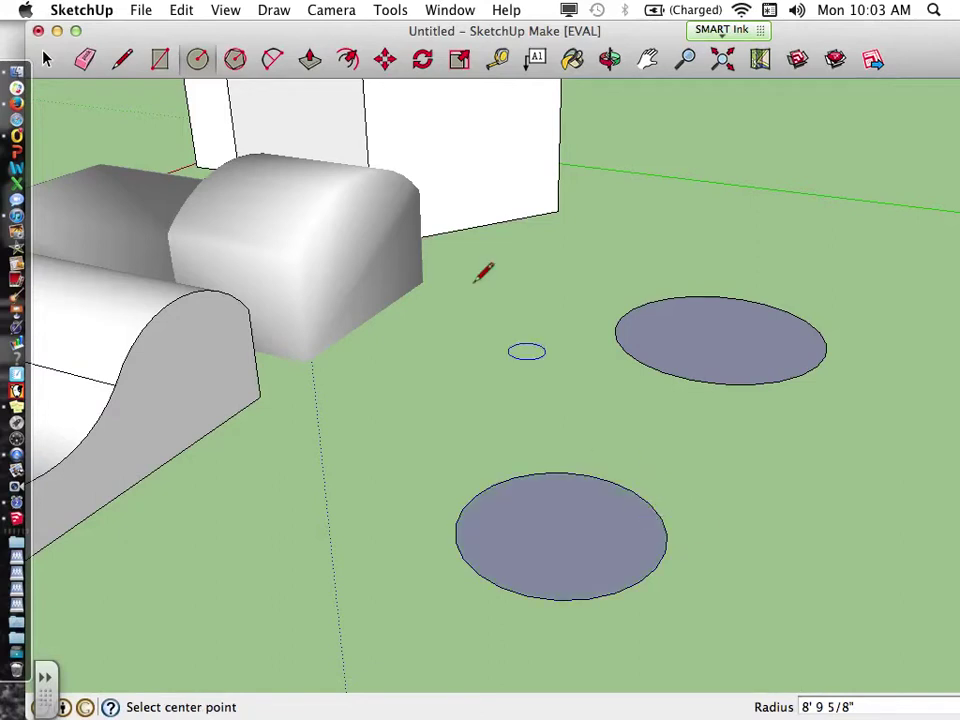
pyautogui.click(197, 59)
pyautogui.click(707, 325)
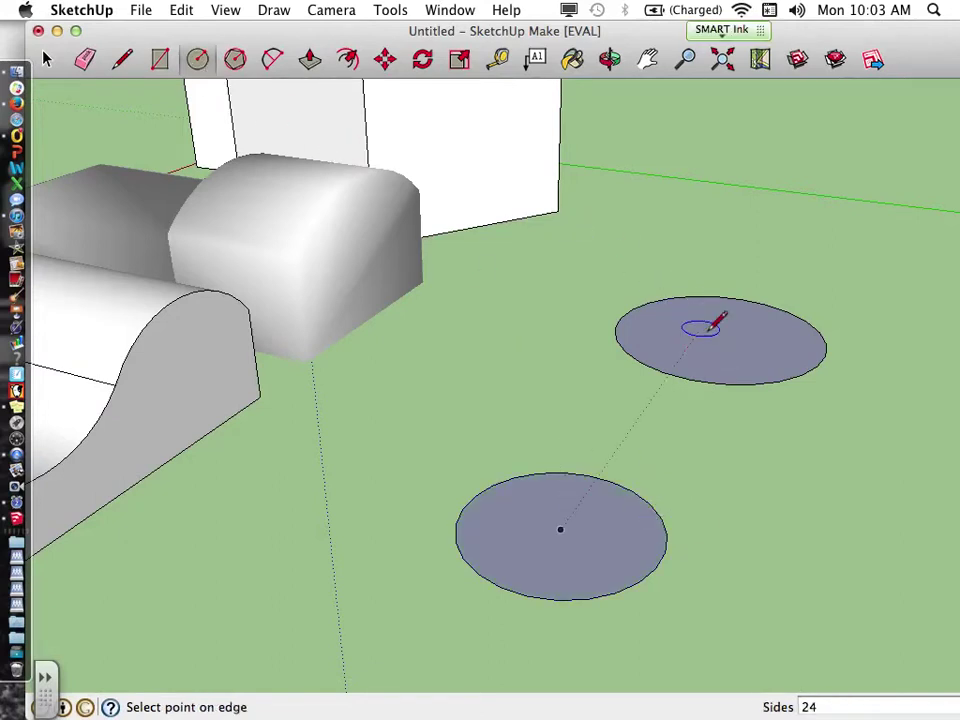
pyautogui.click(757, 323)
pyautogui.press('super+z')
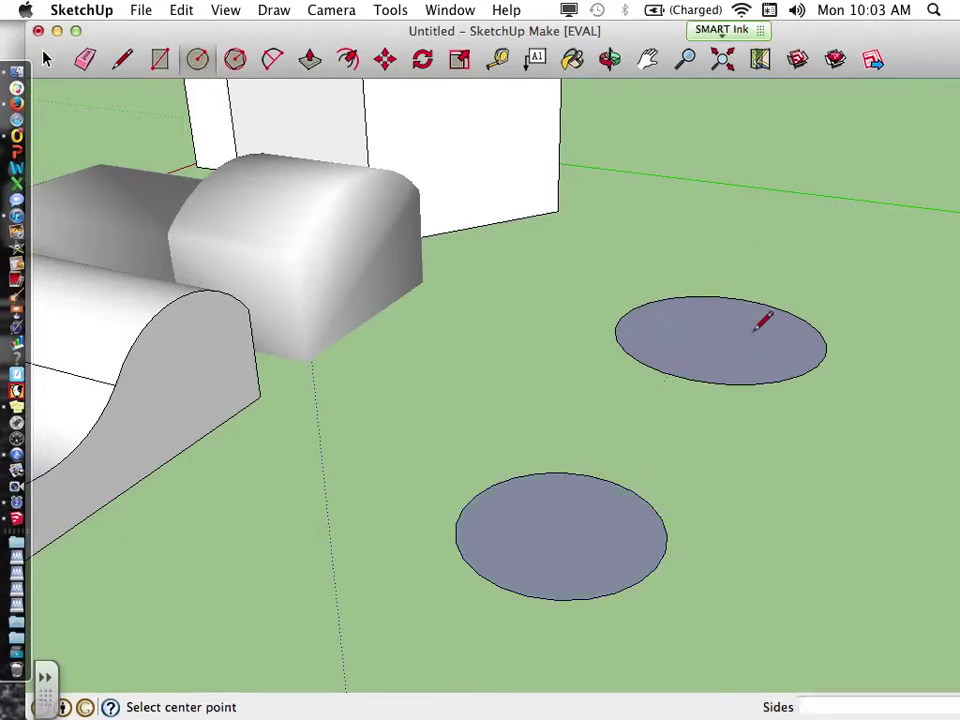
# - Pull both circles up into cylinders, making the nearer one about 7' 10" high
pyautogui.click(309, 59)
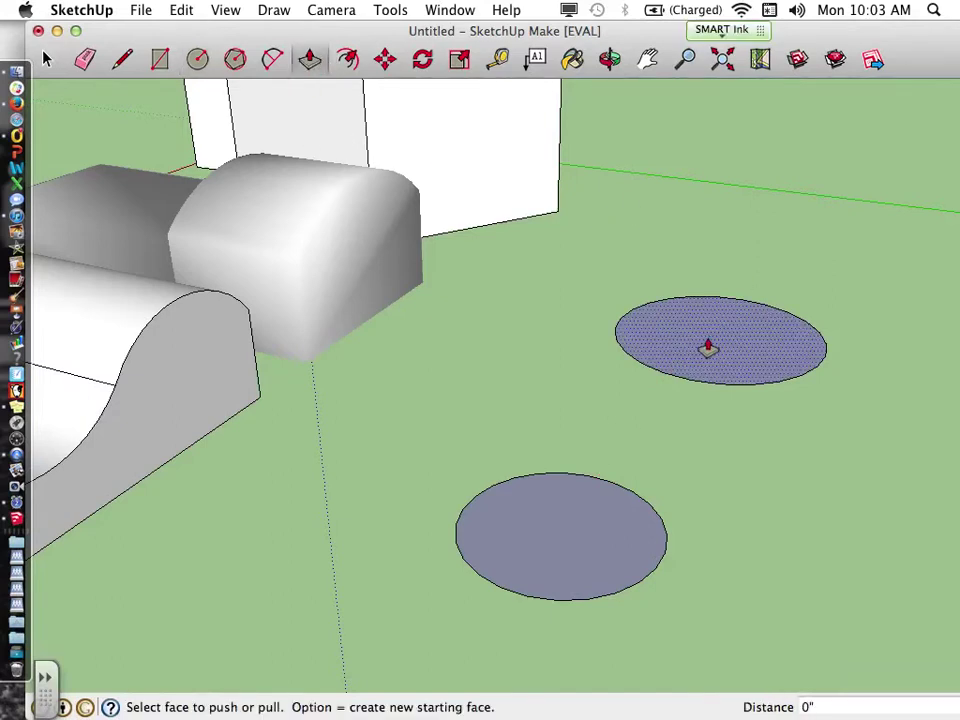
pyautogui.click(707, 343)
pyautogui.click(710, 291)
pyautogui.click(559, 557)
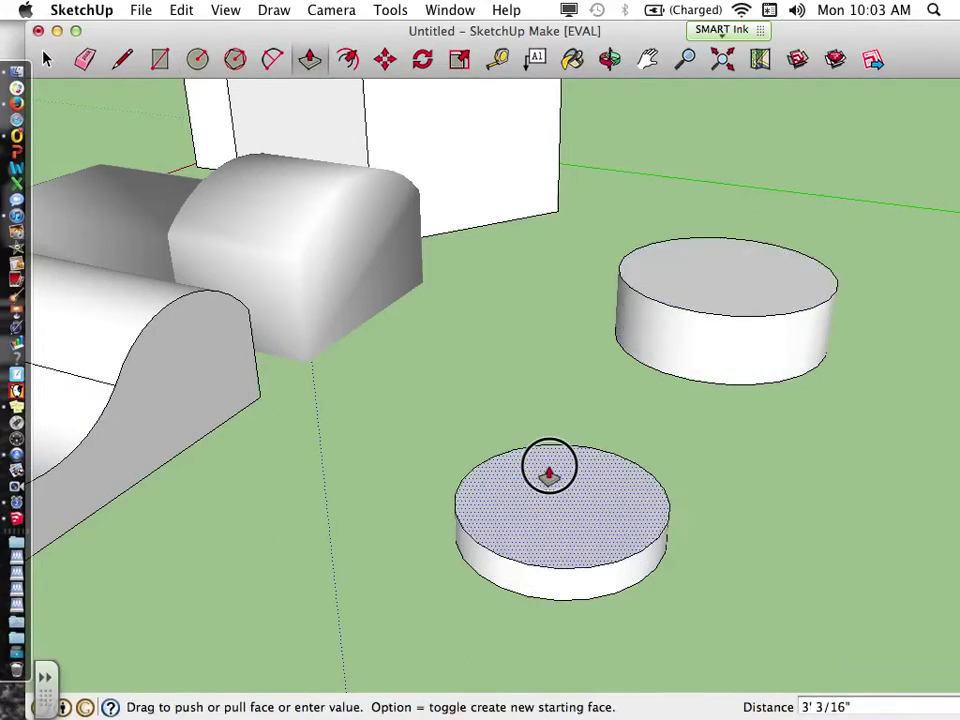
pyautogui.click(548, 456)
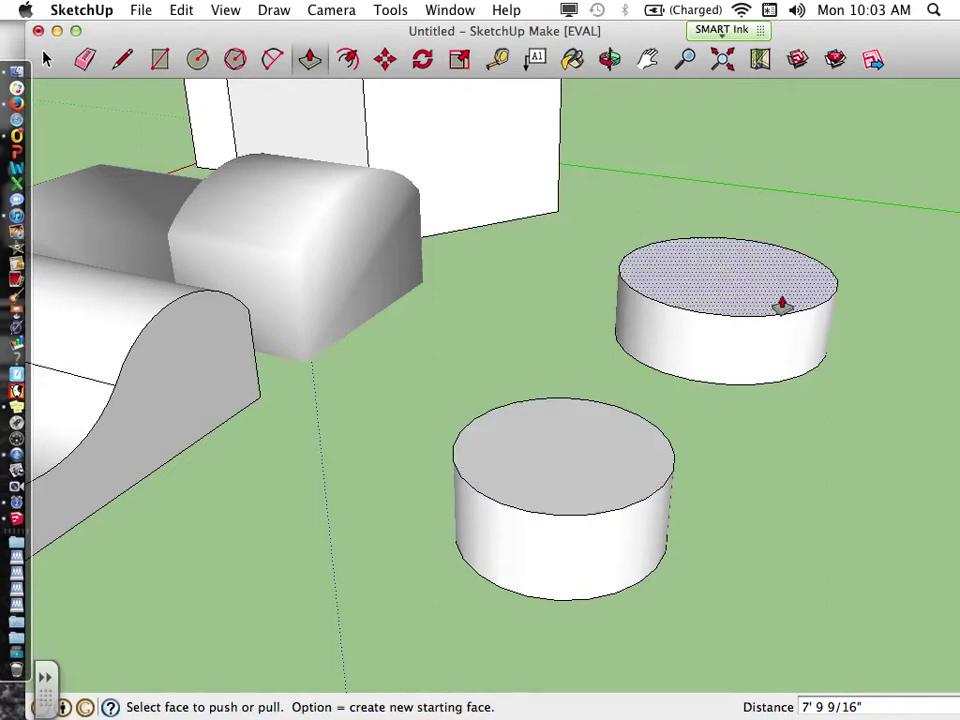
# - Draw an upright triangle on the farther cylinder, with a 12' 2 3/4" base from rim to centre and a vertical side about 12' 10" high
pyautogui.click(126, 59)
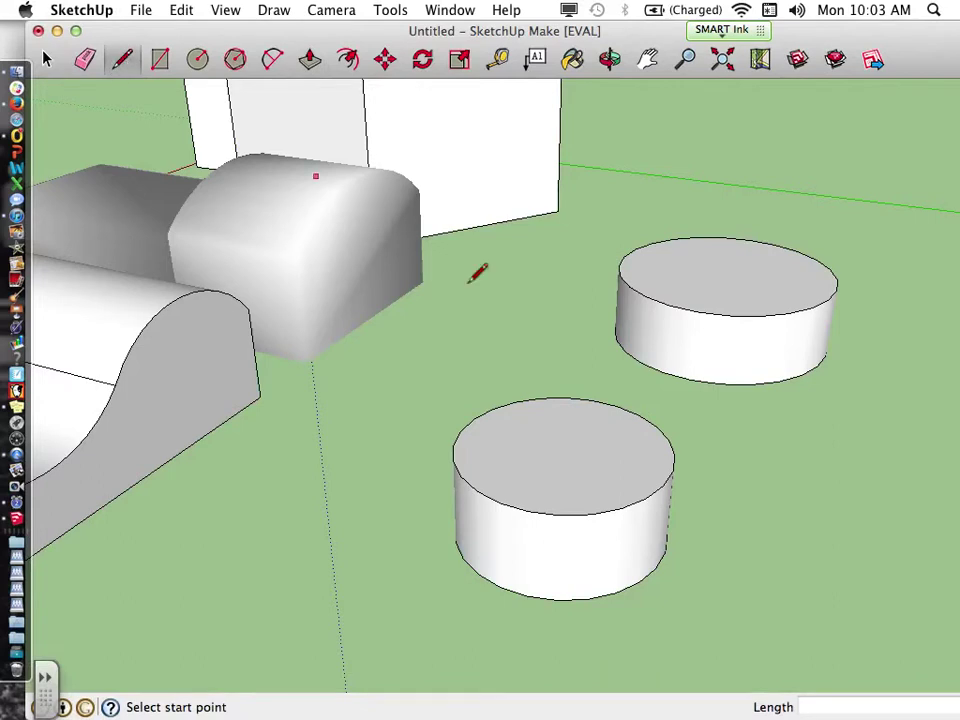
pyautogui.click(828, 298)
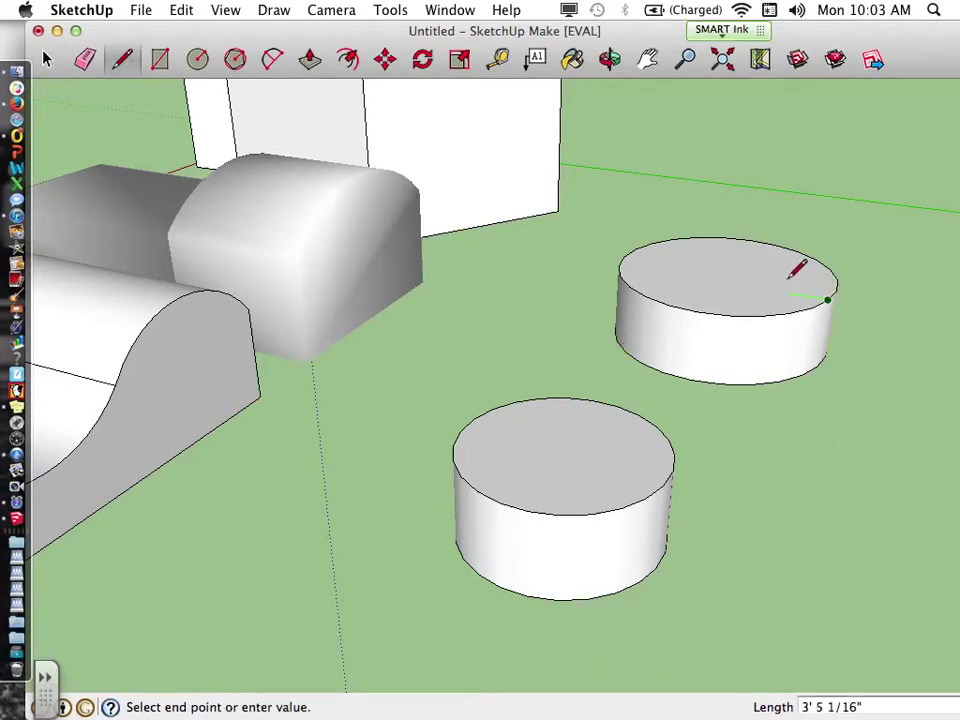
pyautogui.click(726, 272)
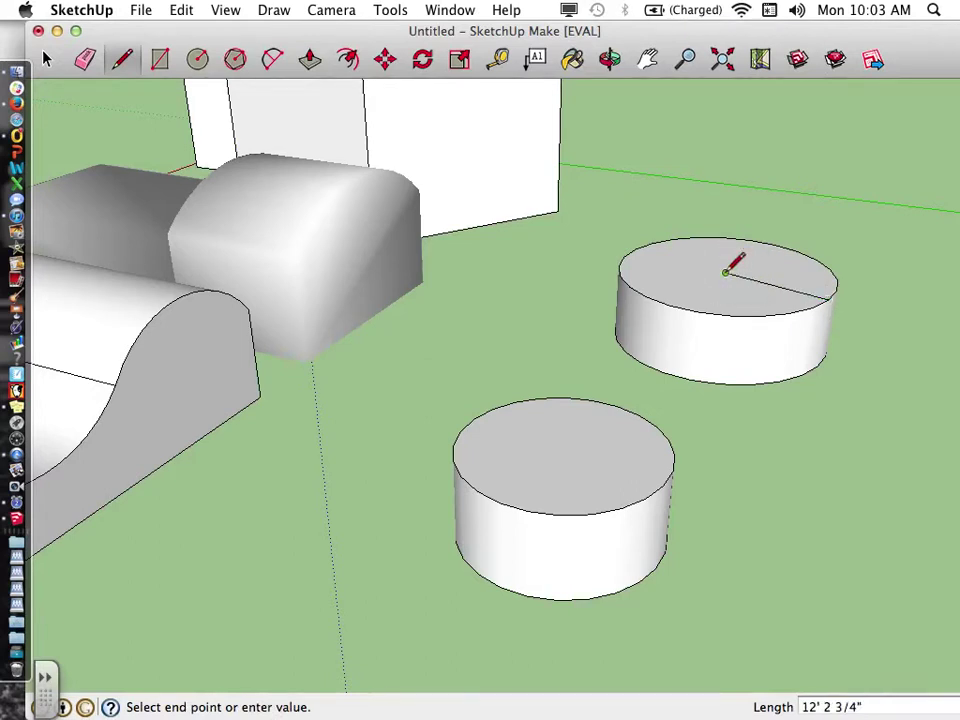
pyautogui.click(726, 272)
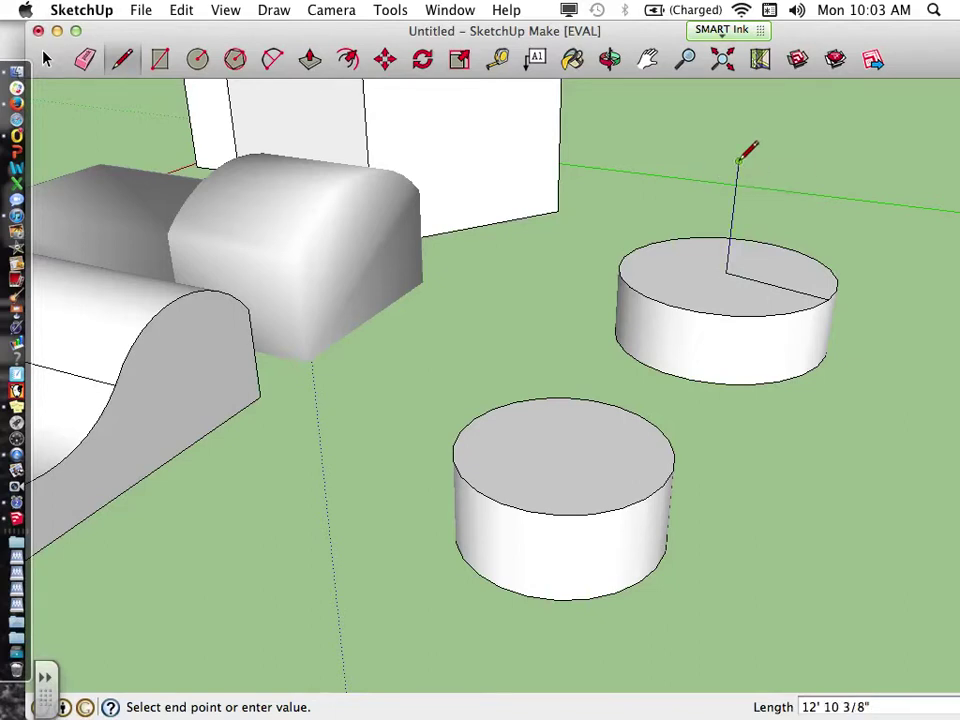
pyautogui.click(739, 158)
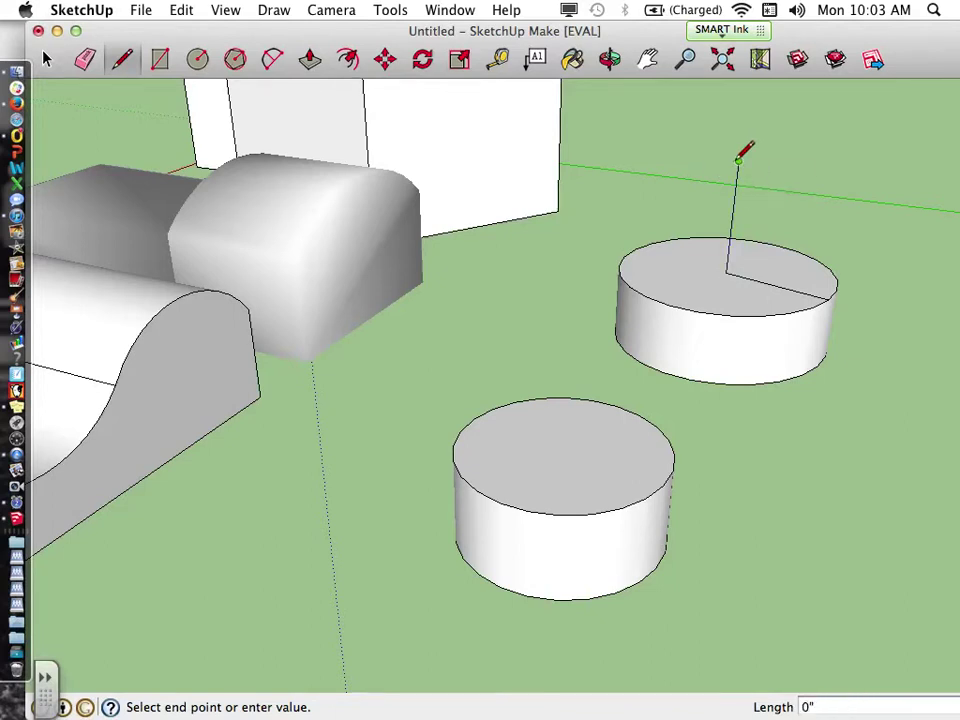
pyautogui.click(829, 297)
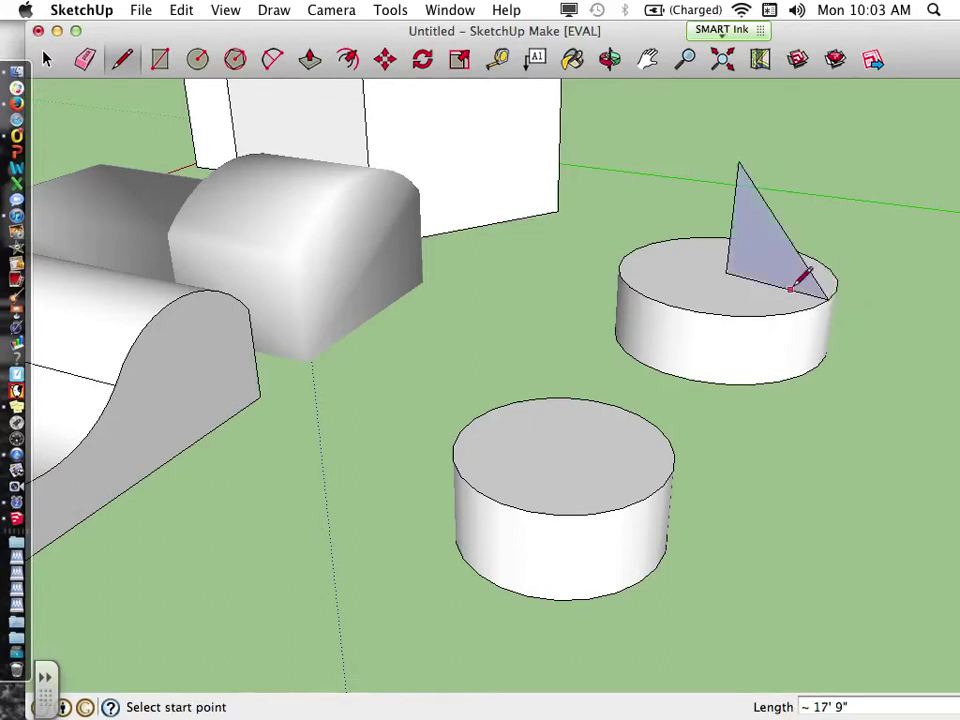
# - Sweep the upright triangle around the farther cylinder's top rim with Follow Me to form a conical roof
pyautogui.press('o')
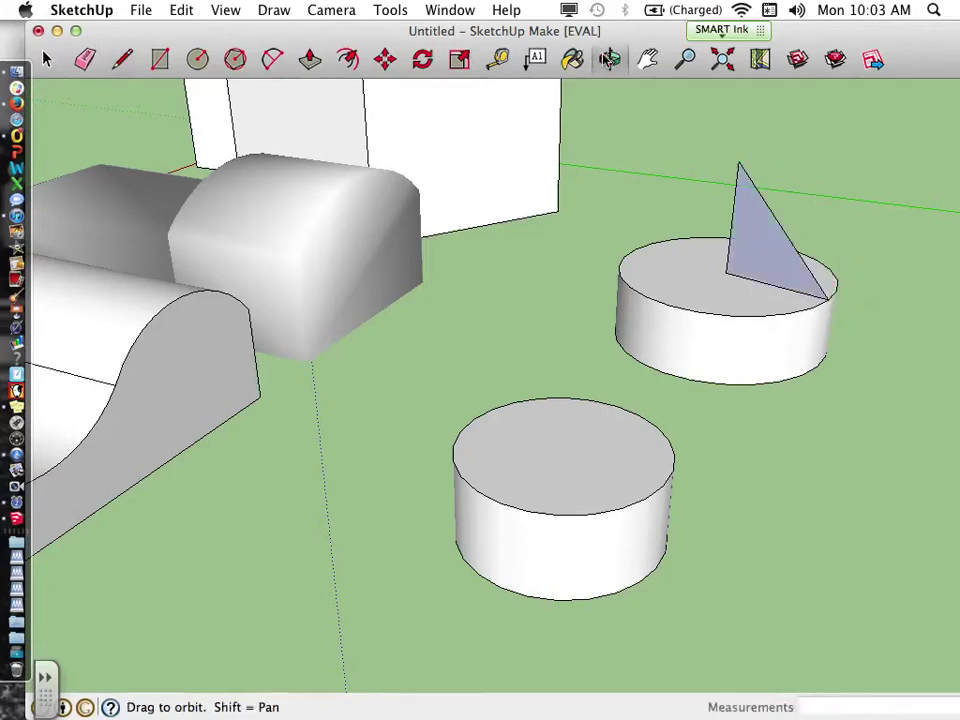
pyautogui.moveTo(820, 242); pyautogui.dragTo(855, 263)
pyautogui.scroll(-3, 850, 240)
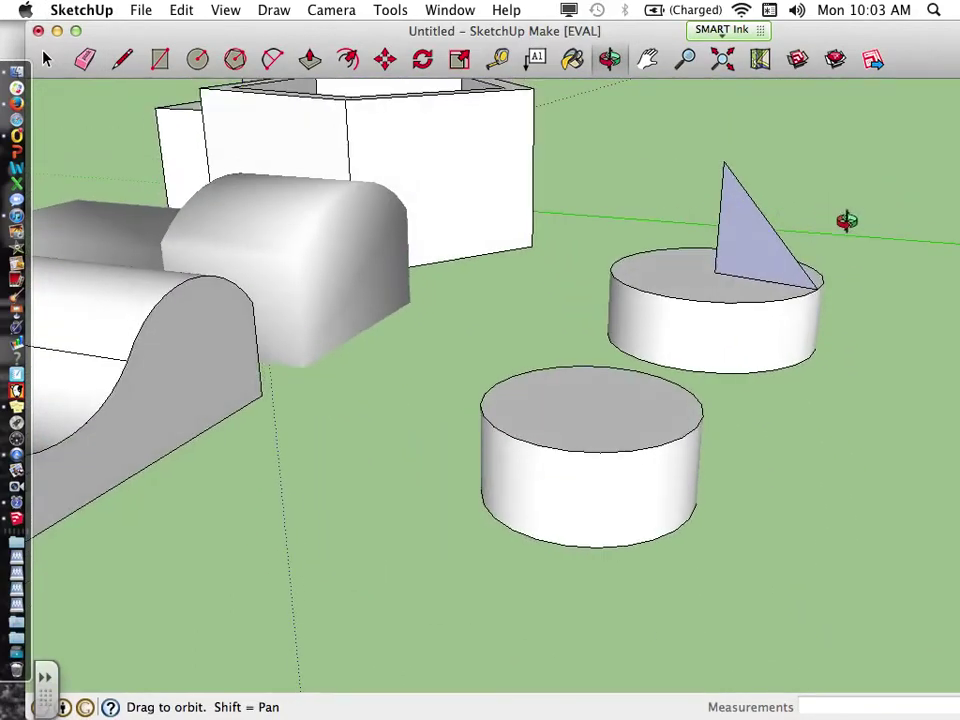
pyautogui.scroll(4, 750, 240)
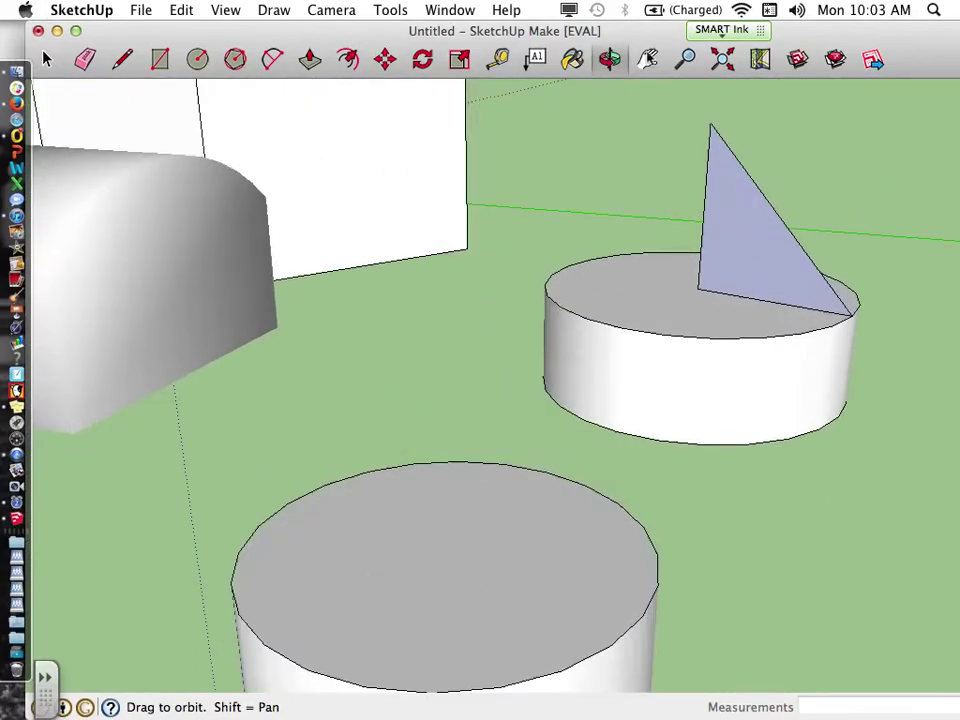
pyautogui.click(647, 59)
pyautogui.moveTo(774, 214); pyautogui.dragTo(600, 280)
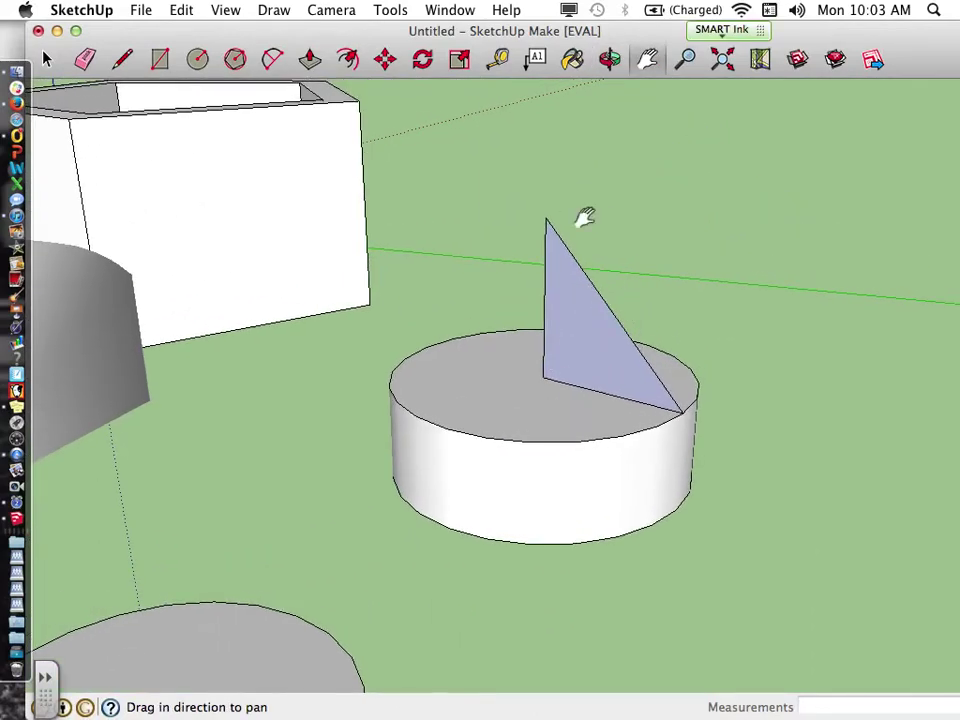
pyautogui.click(609, 59)
pyautogui.moveTo(686, 285); pyautogui.dragTo(623, 381)
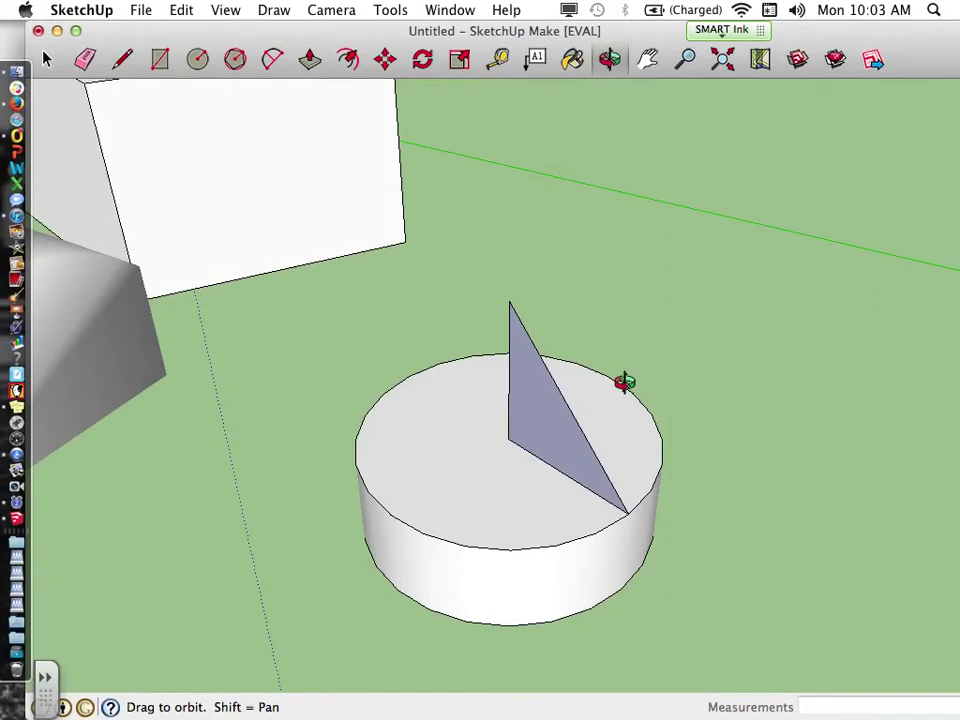
pyautogui.click(390, 10)
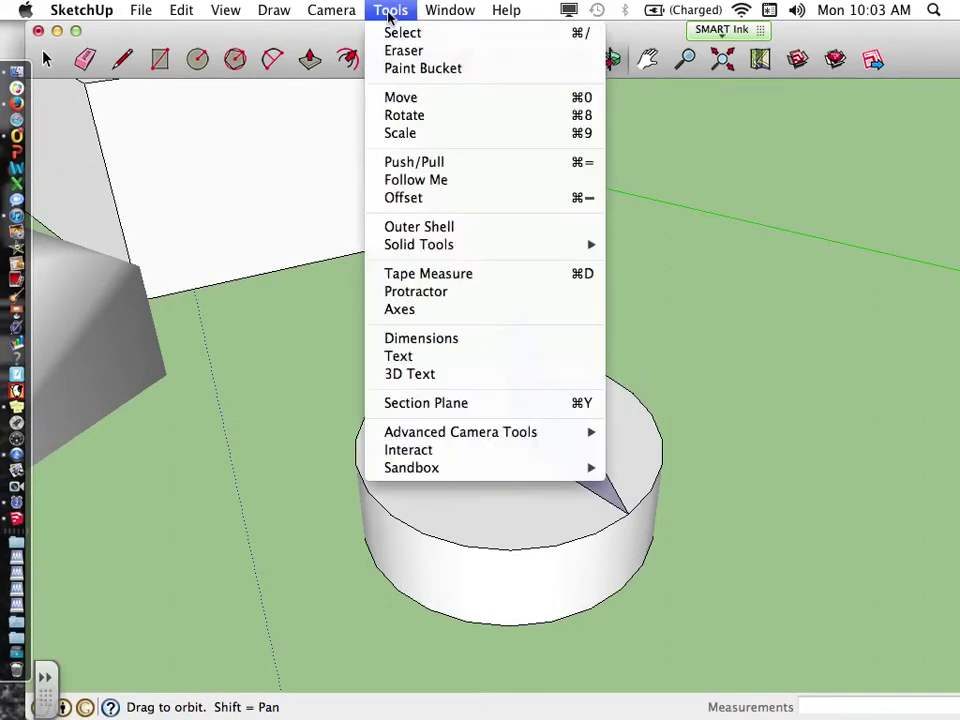
pyautogui.click(422, 181)
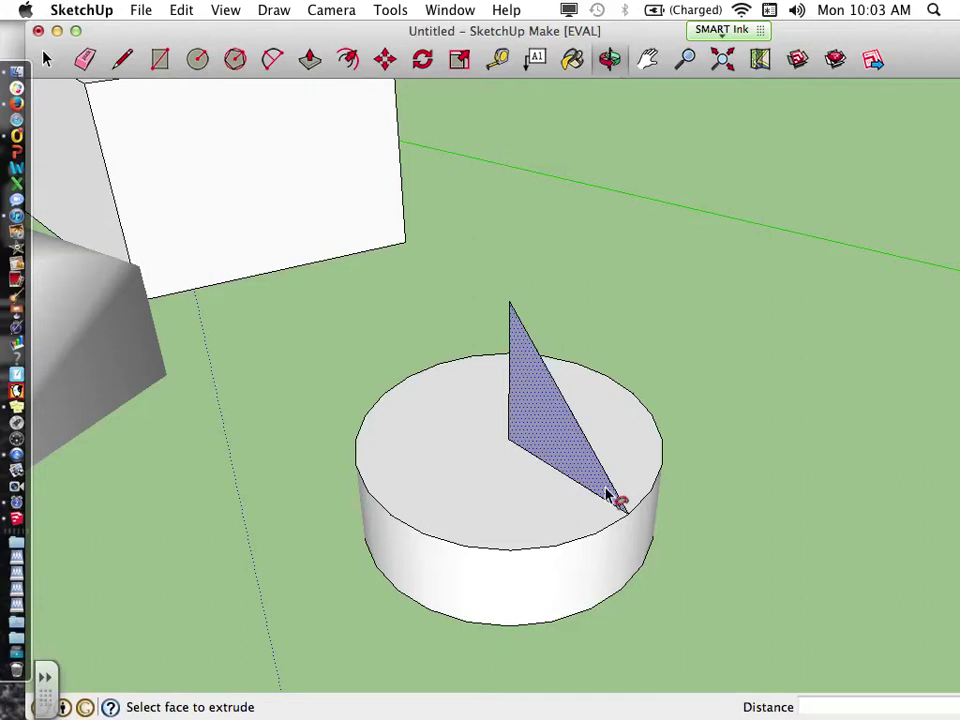
pyautogui.moveTo(613, 500)
pyautogui.mouseDown()
pyautogui.moveTo(604, 493)
pyautogui.moveTo(611, 521)
pyautogui.moveTo(575, 545)
pyautogui.moveTo(470, 556)
pyautogui.moveTo(391, 516)
pyautogui.mouseUp()
pyautogui.moveTo(367, 487)
pyautogui.mouseDown()
pyautogui.moveTo(366, 424)
pyautogui.moveTo(393, 395)
pyautogui.moveTo(446, 369)
pyautogui.moveTo(536, 354)
pyautogui.moveTo(626, 388)
pyautogui.moveTo(654, 449)
pyautogui.moveTo(652, 483)
pyautogui.moveTo(628, 516)
pyautogui.mouseUp()
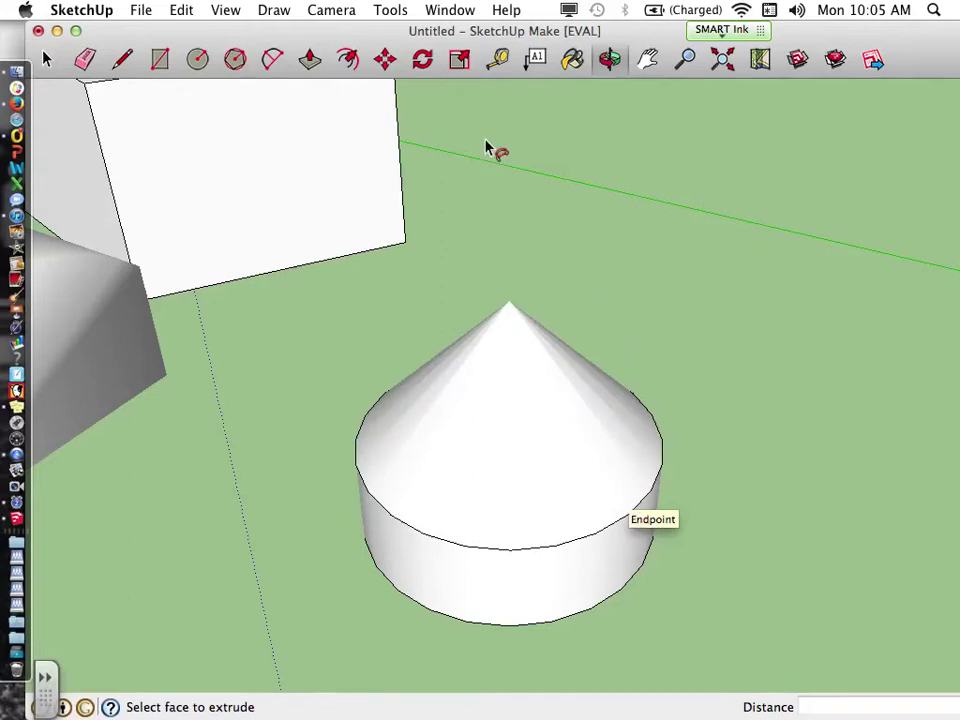
# - Draw a line about 8' 10" long from rim to centre on the nearer cylinder's top, and a vertical line up from the centre
pyautogui.click(611, 60)
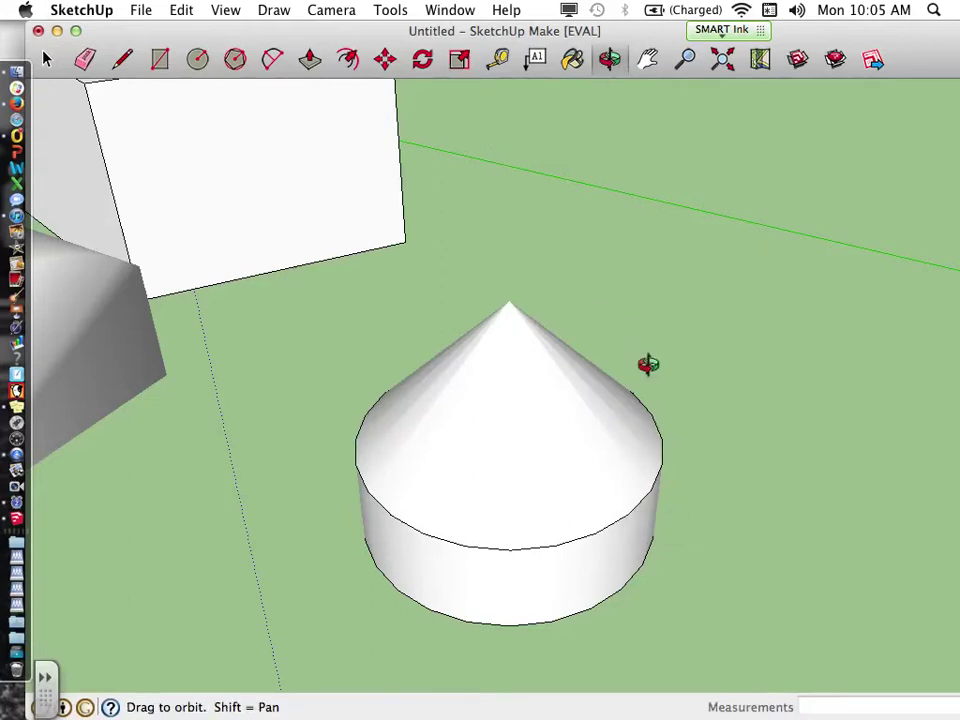
pyautogui.moveTo(614, 396); pyautogui.dragTo(5, 360)
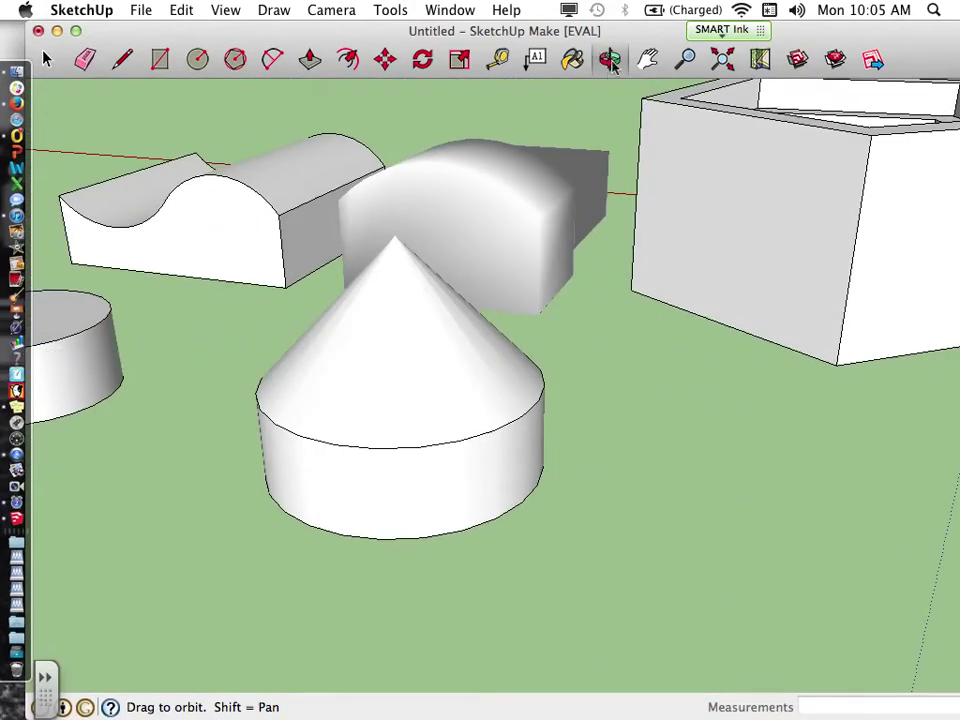
pyautogui.moveTo(317, 279); pyautogui.dragTo(762, 373)
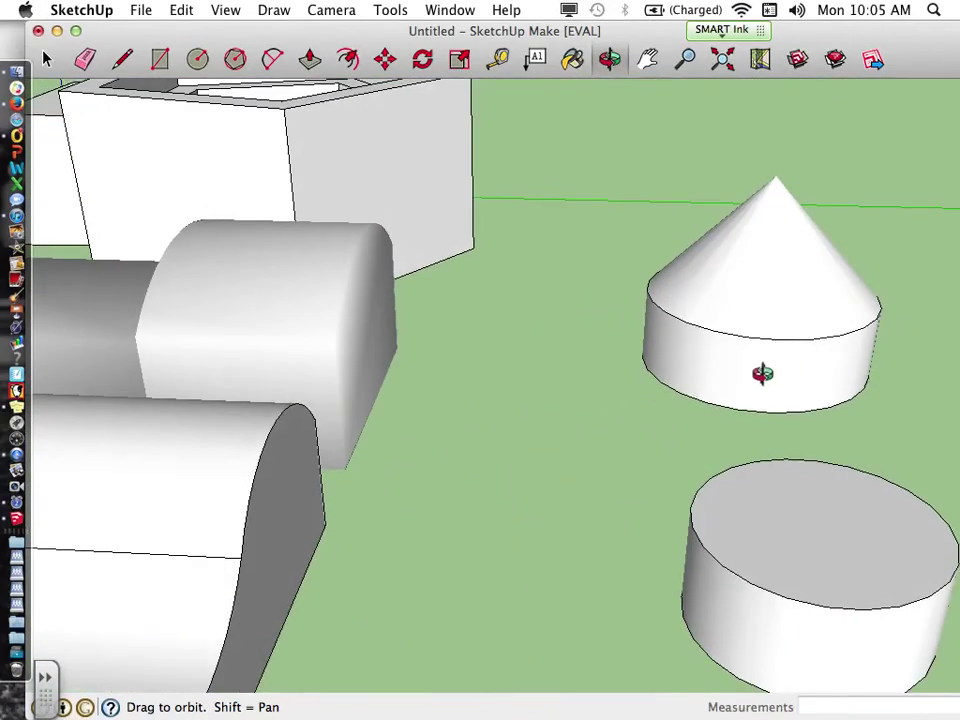
pyautogui.click(648, 59)
pyautogui.moveTo(815, 403); pyautogui.dragTo(541, 268)
pyautogui.click(611, 59)
pyautogui.moveTo(401, 285); pyautogui.dragTo(752, 314)
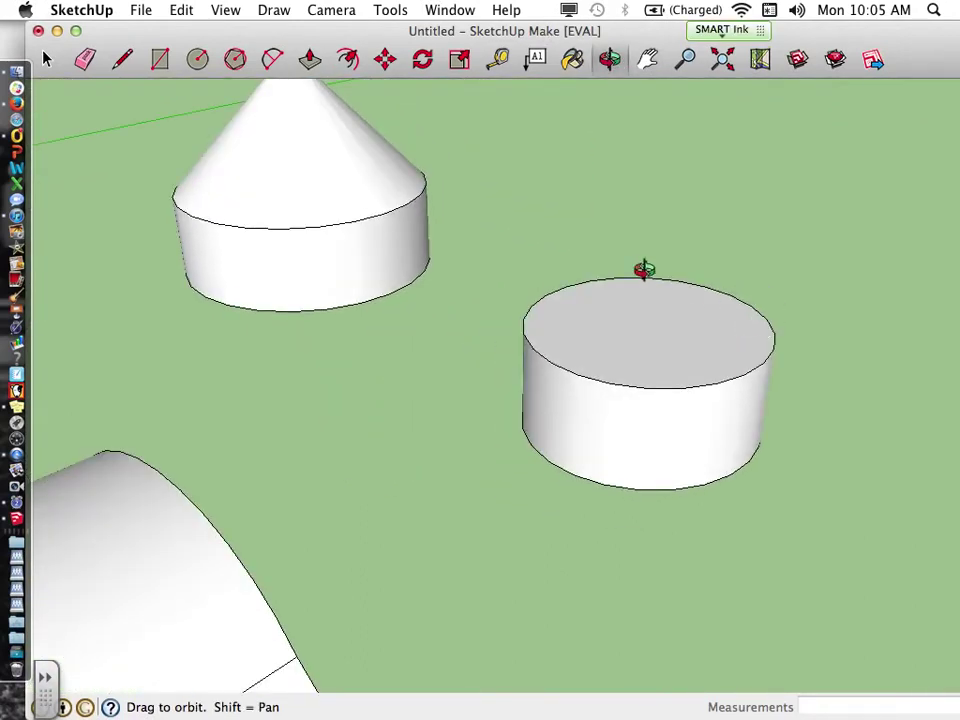
pyautogui.click(120, 61)
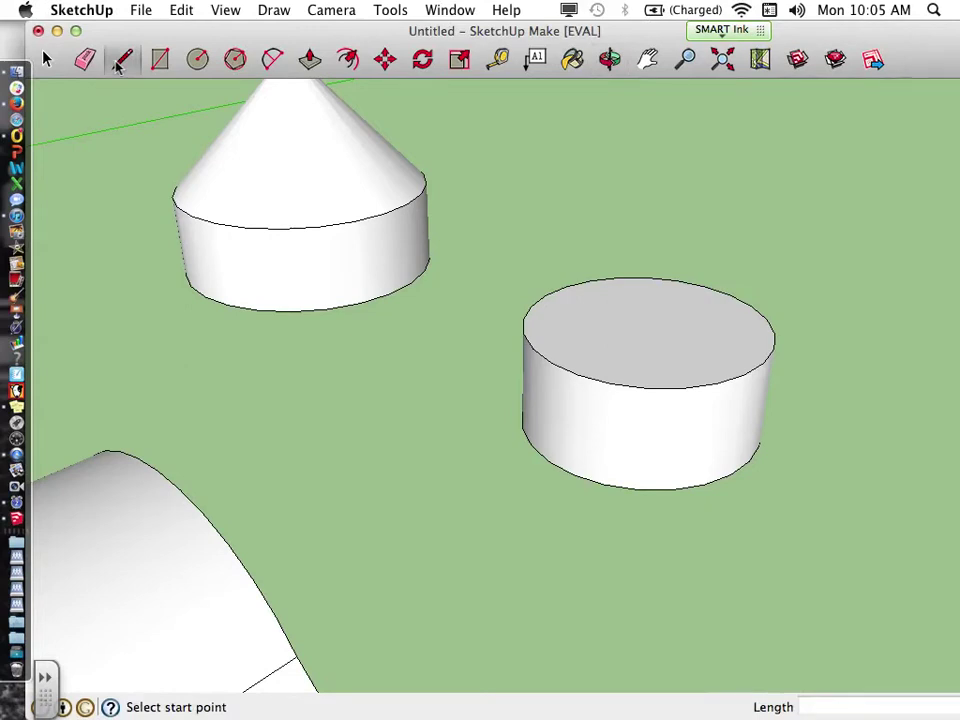
pyautogui.click(764, 362)
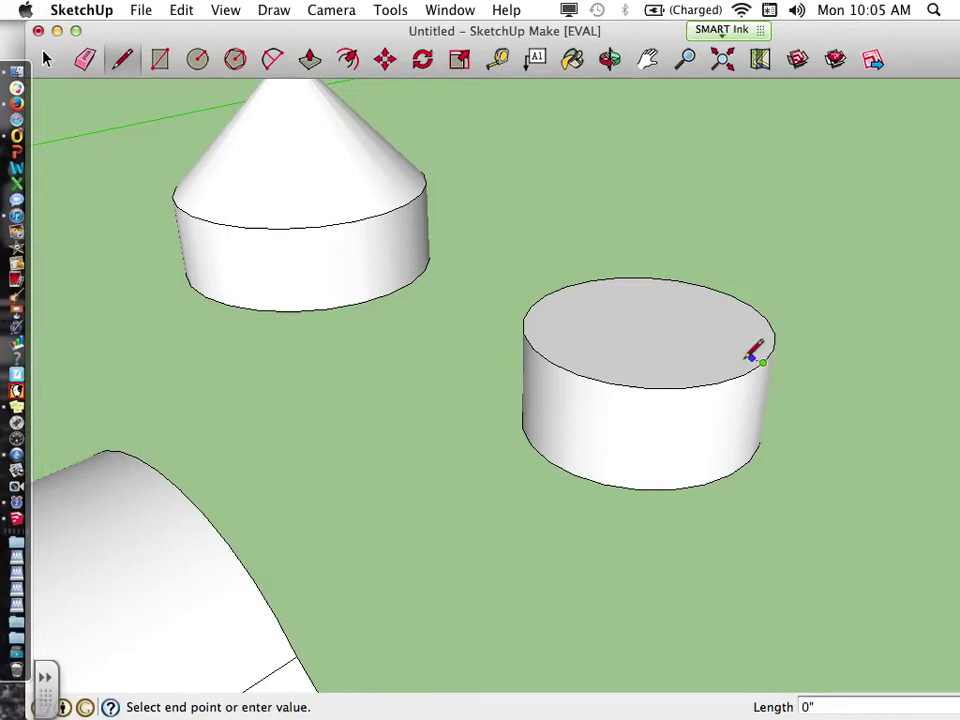
pyautogui.click(647, 325)
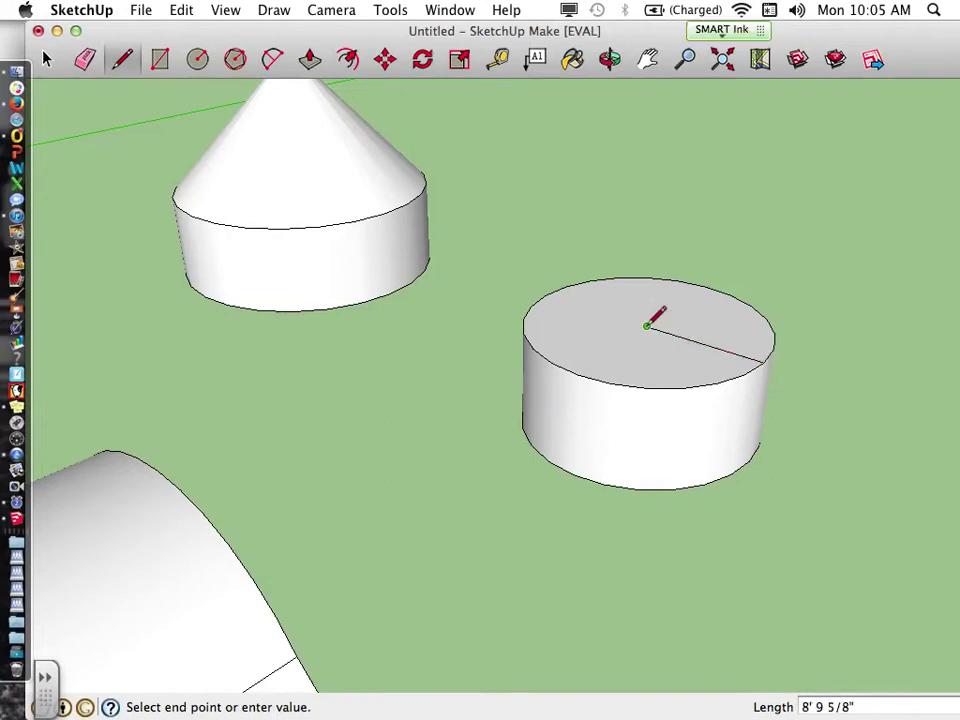
pyautogui.click(658, 182)
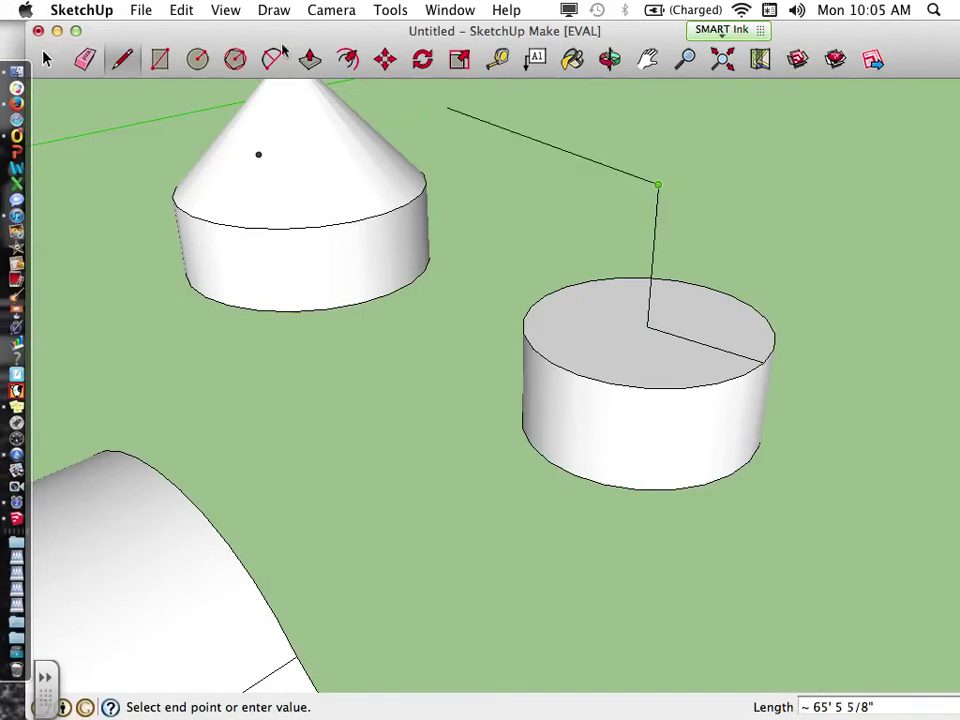
# - Draw an arc bulging outward about 1' from the vertical line's upper end to the rim end of the radius line, closing the profile
pyautogui.click(279, 57)
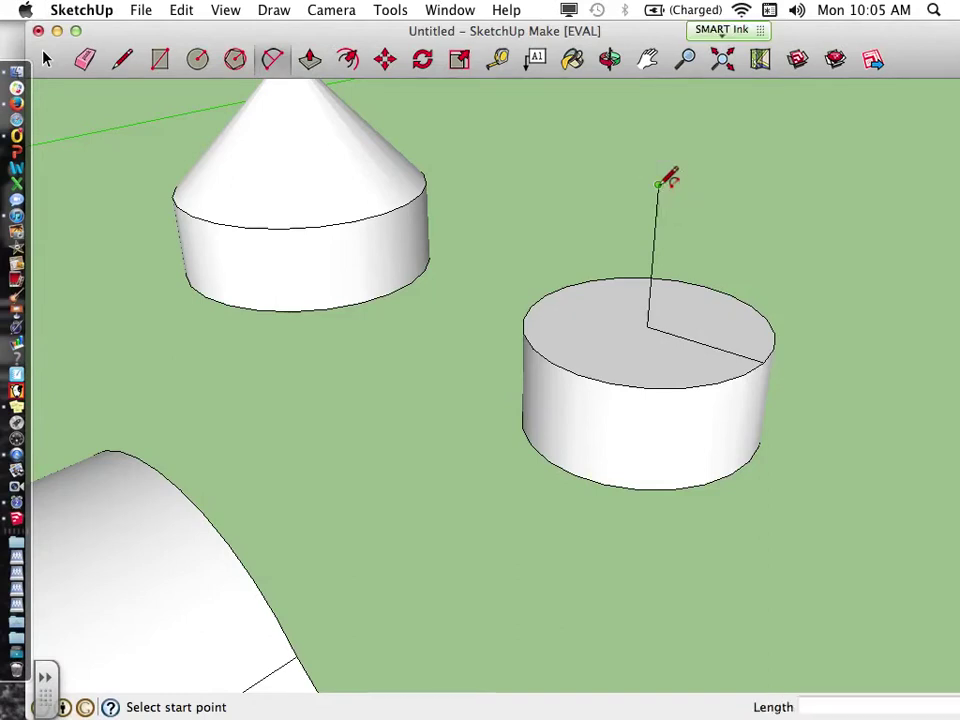
pyautogui.click(658, 184)
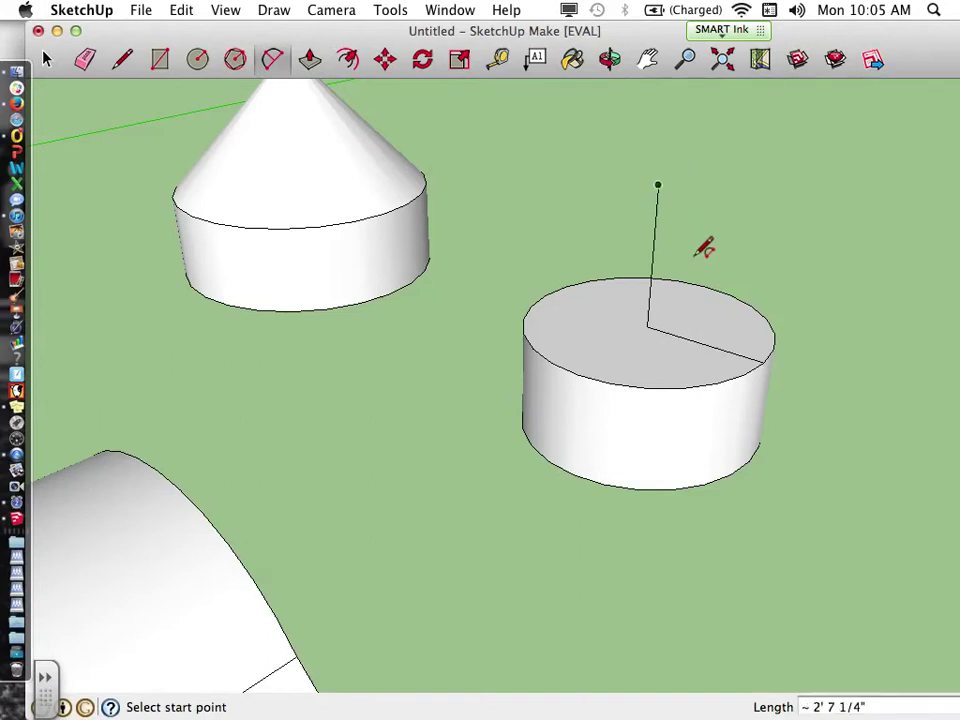
pyautogui.click(765, 362)
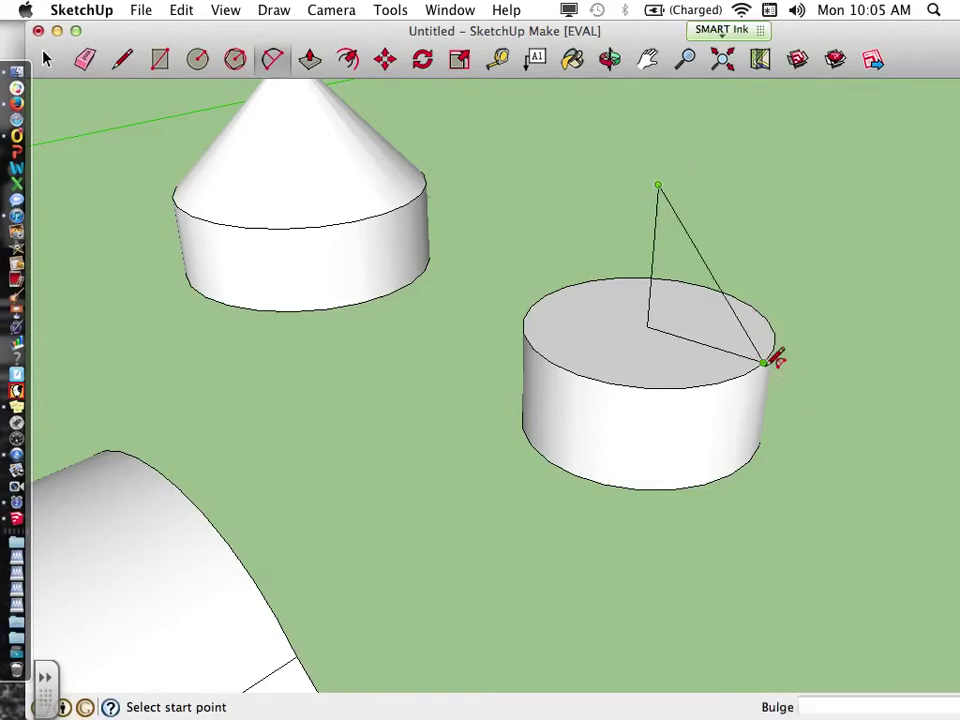
pyautogui.scroll(5, 776, 359)
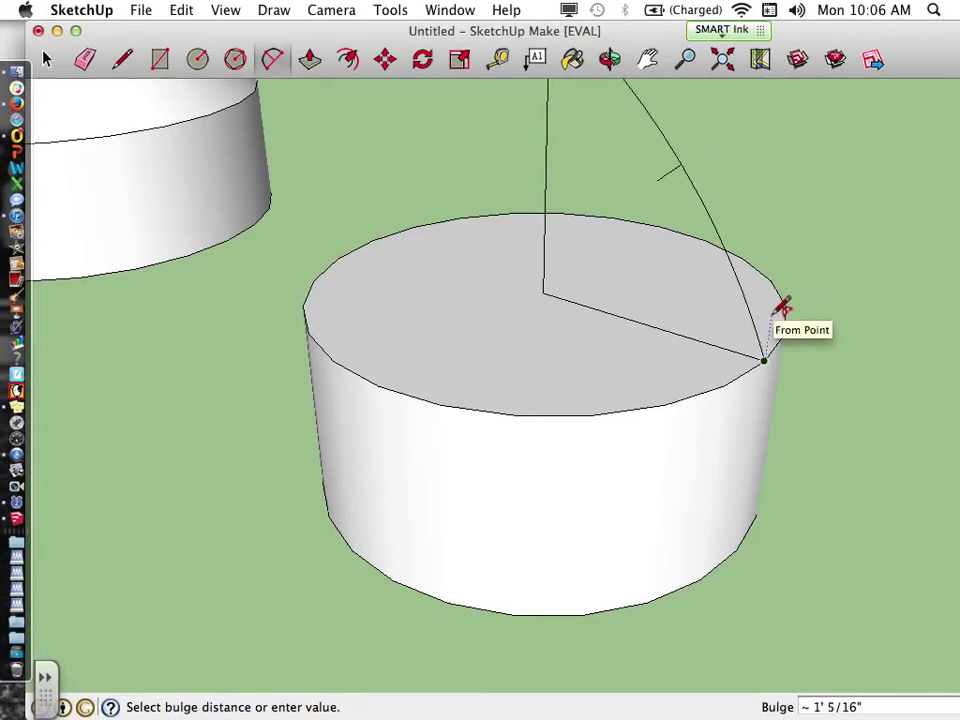
pyautogui.click(778, 310)
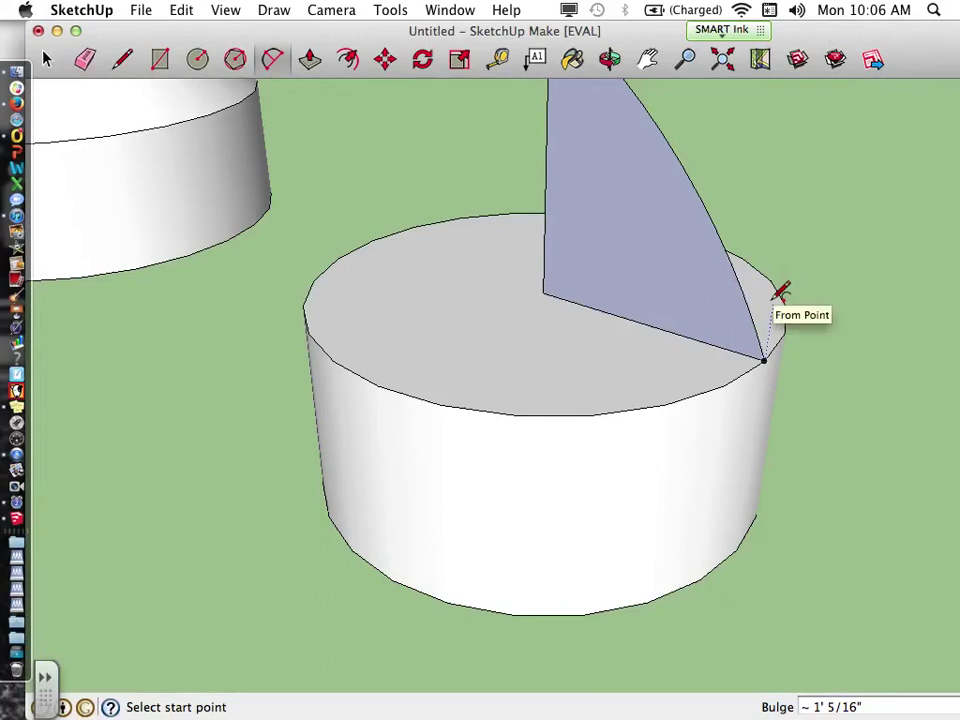
# - Sweep the curved profile around the nearer cylinder's top rim with Follow Me to form a pointed dome
pyautogui.click(647, 59)
pyautogui.moveTo(652, 125); pyautogui.dragTo(627, 219)
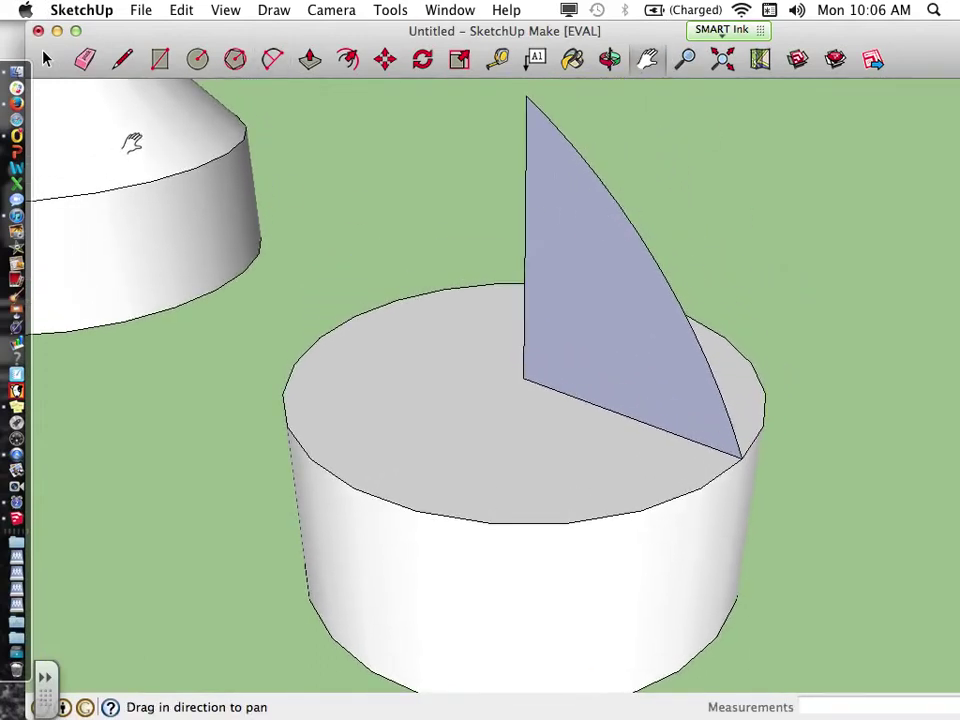
pyautogui.click(400, 9)
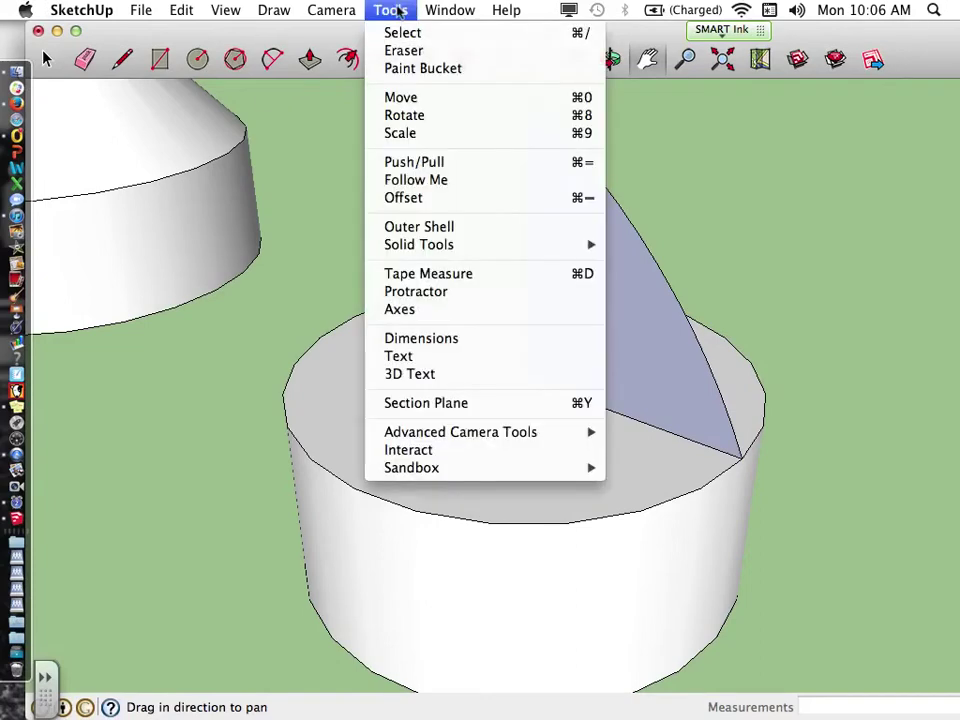
pyautogui.click(415, 180)
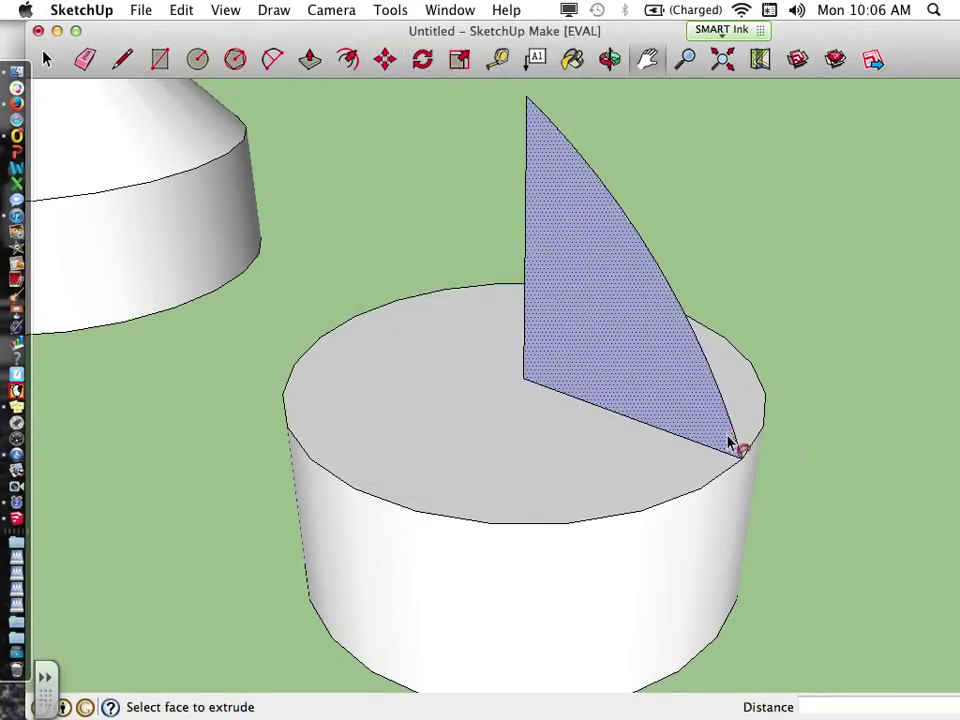
pyautogui.moveTo(730, 445)
pyautogui.mouseDown()
pyautogui.moveTo(677, 497)
pyautogui.moveTo(611, 519)
pyautogui.moveTo(483, 533)
pyautogui.moveTo(384, 508)
pyautogui.moveTo(324, 471)
pyautogui.moveTo(294, 439)
pyautogui.moveTo(287, 395)
pyautogui.moveTo(317, 328)
pyautogui.moveTo(392, 306)
pyautogui.moveTo(446, 291)
pyautogui.moveTo(654, 289)
pyautogui.moveTo(745, 352)
pyautogui.moveTo(756, 422)
pyautogui.moveTo(735, 446)
pyautogui.moveTo(741, 466)
pyautogui.mouseUp()
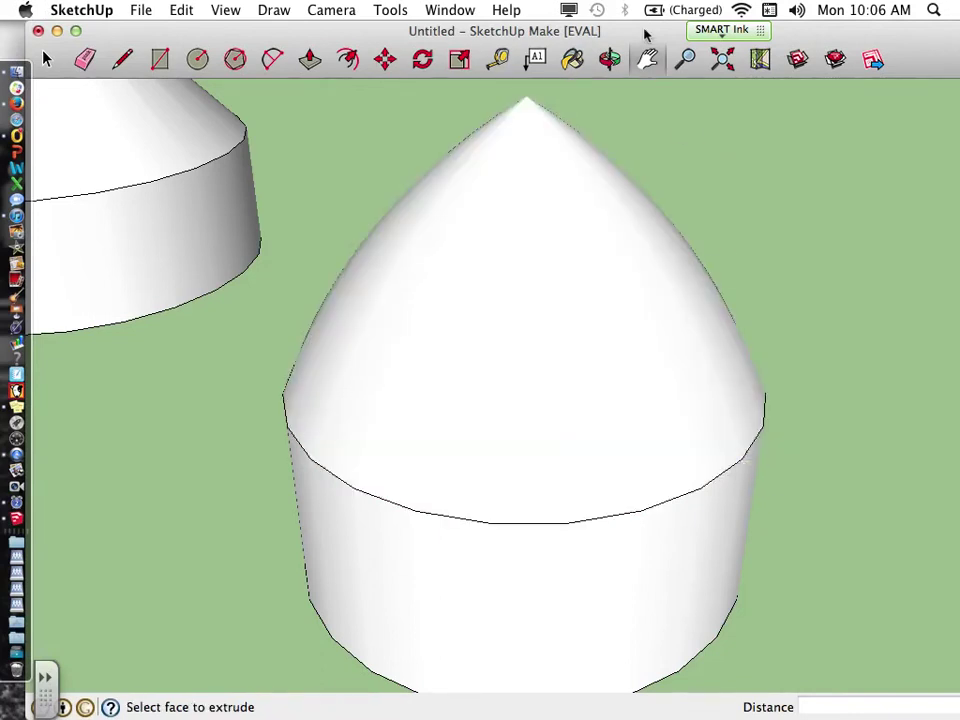
# - Copy the whole pointed-dome cylinder about 31' 6" away, placing the copy in front of the wavy block
pyautogui.click(607, 61)
pyautogui.moveTo(530, 234); pyautogui.dragTo(466, 190)
pyautogui.scroll(-5, 499, 124)
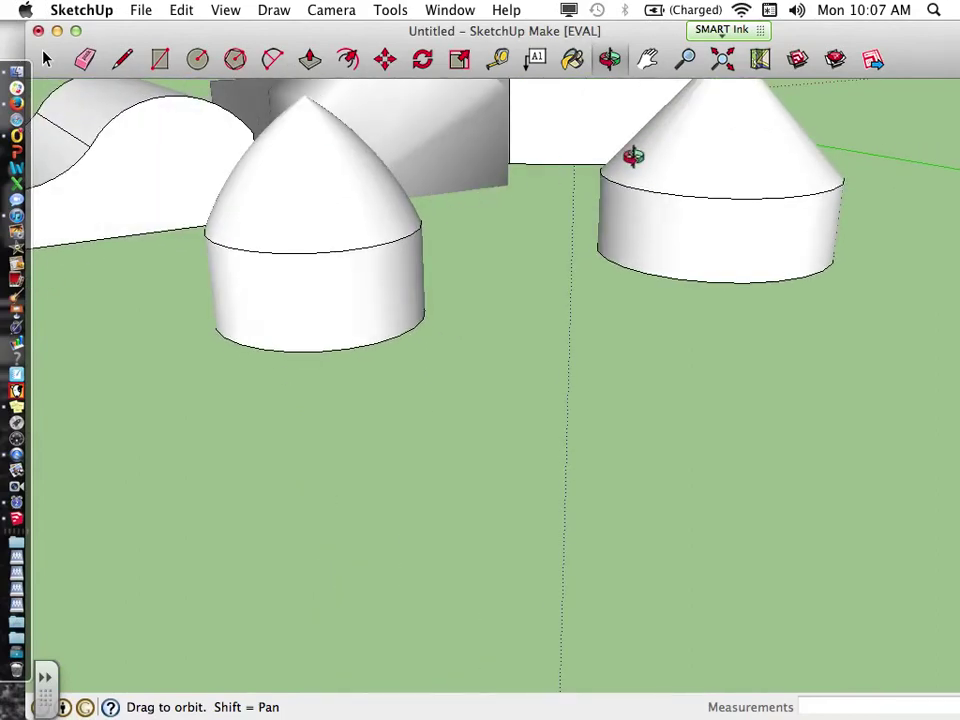
pyautogui.scroll(-6, 633, 156)
pyautogui.scroll(2, 633, 156)
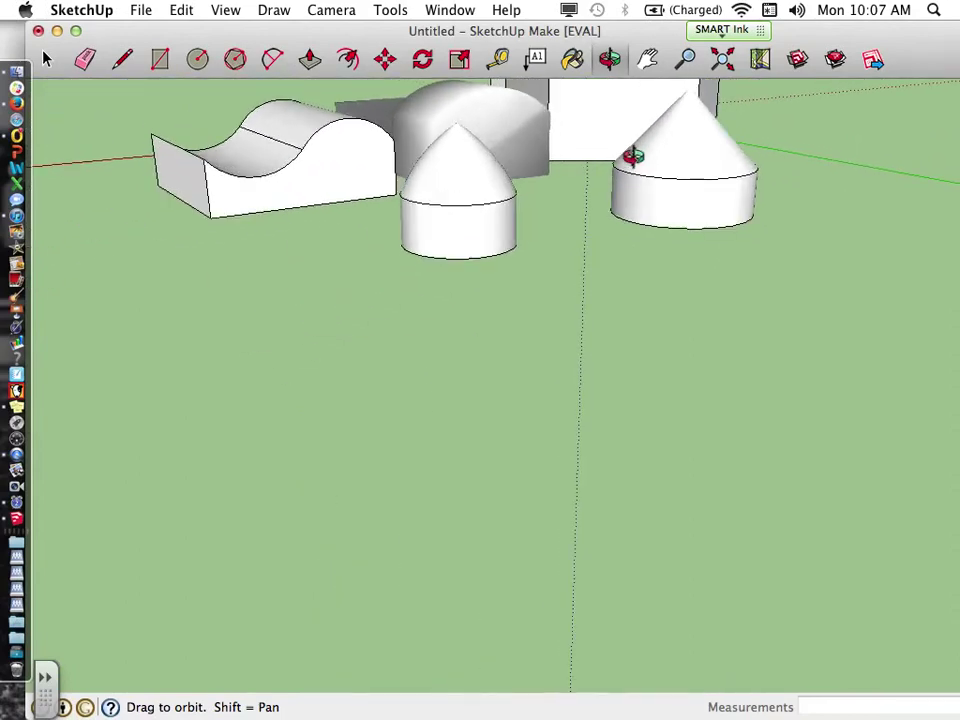
pyautogui.scroll(4, 633, 156)
pyautogui.scroll(-4, 633, 156)
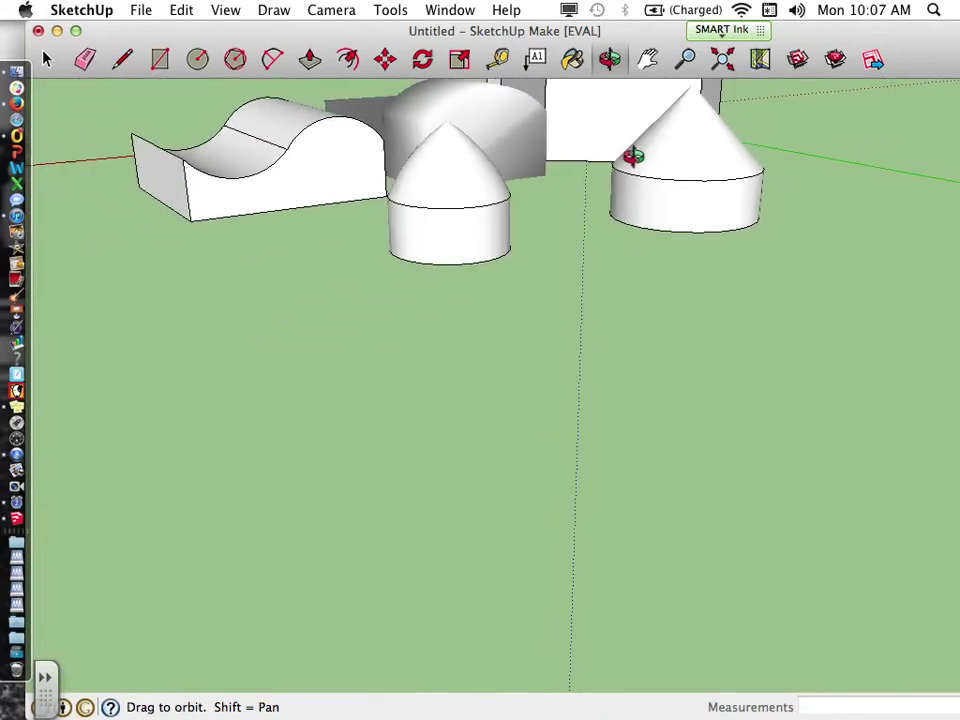
pyautogui.click(46, 59)
pyautogui.tripleClick(432, 219)
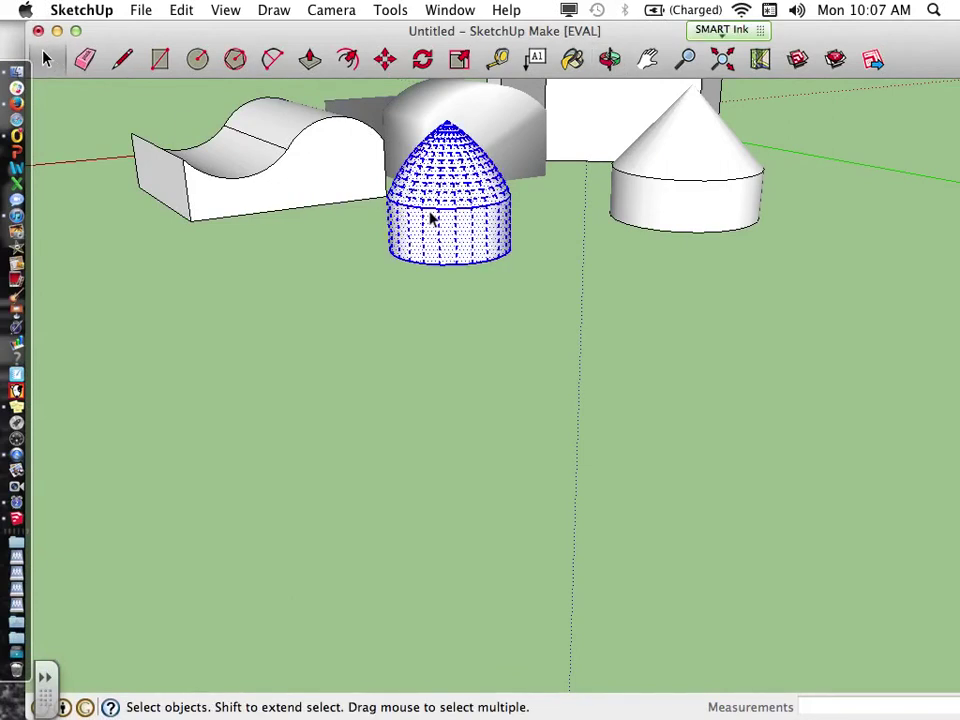
pyautogui.click(385, 57)
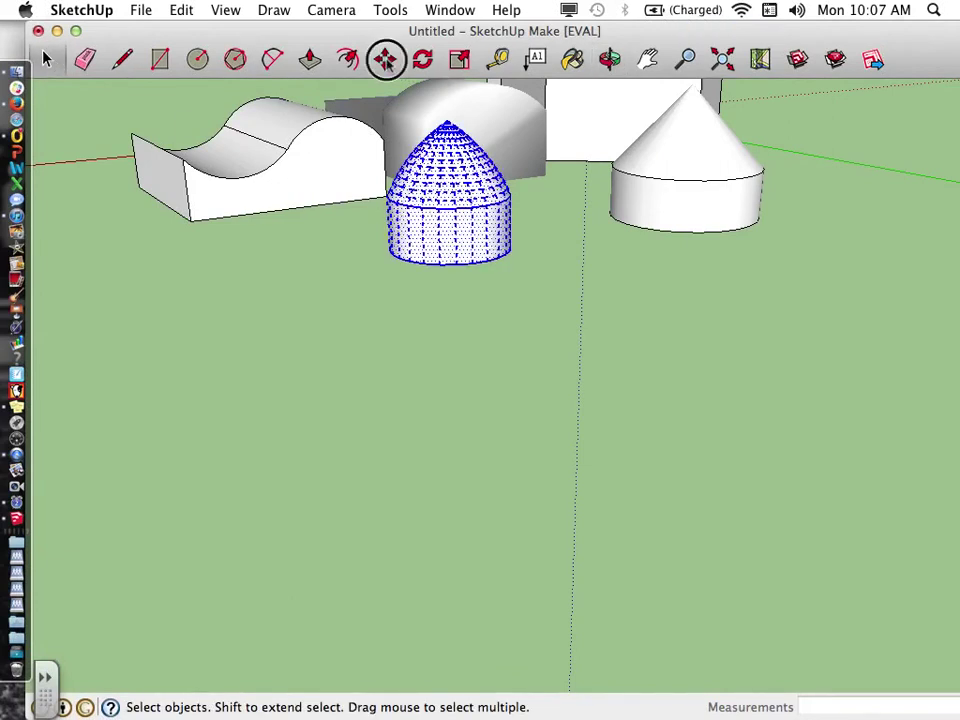
pyautogui.click(455, 213)
pyautogui.press('alt')
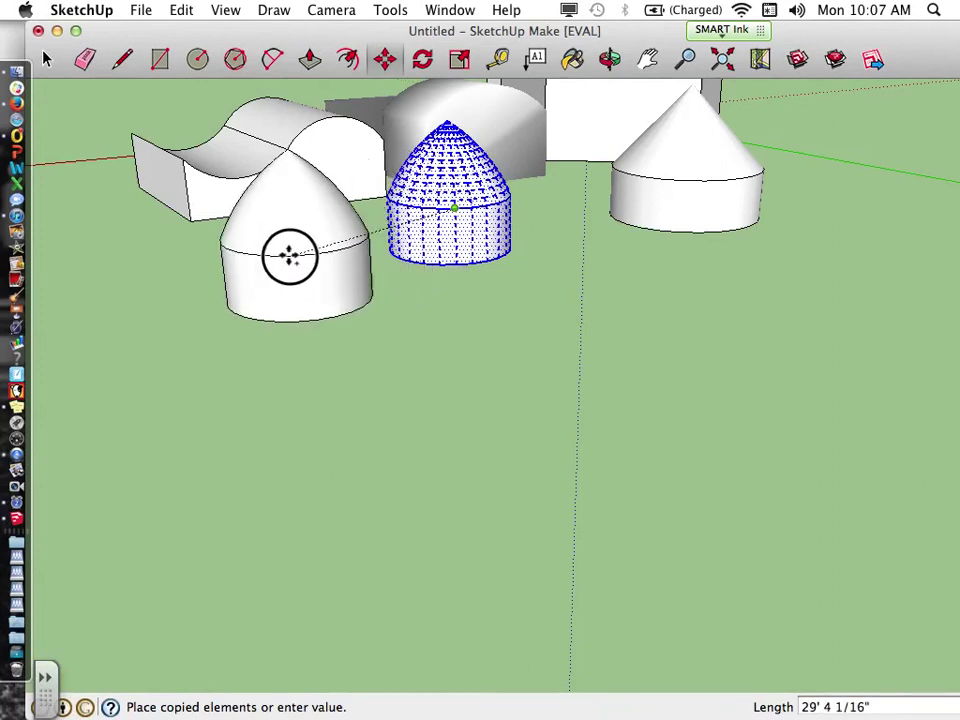
pyautogui.click(285, 260)
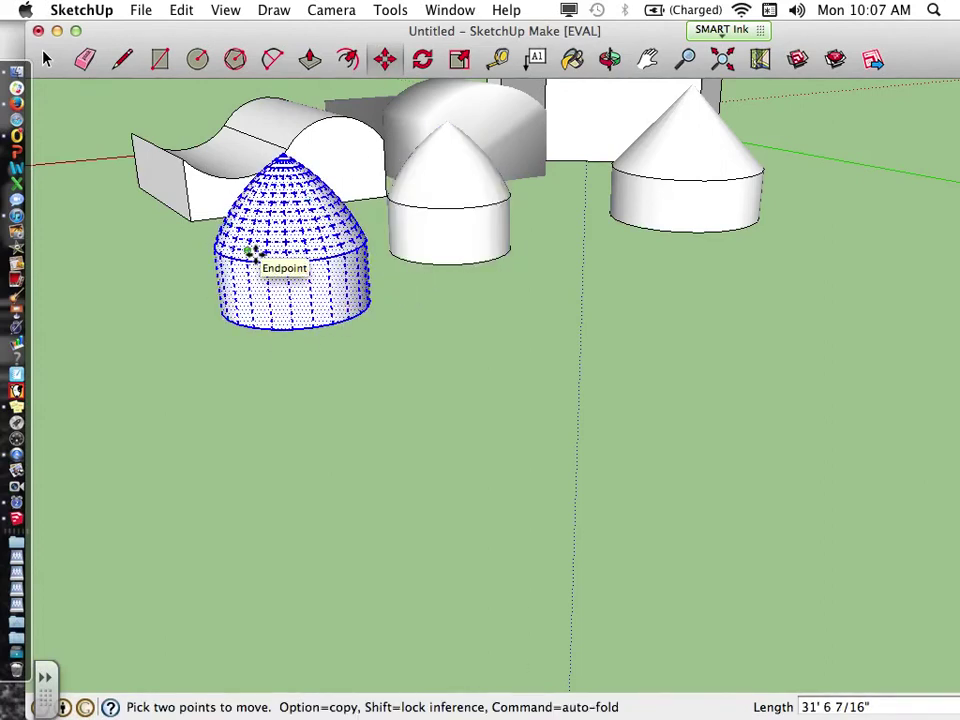
# - Scale the copied domed cylinder uniformly by about 1.10, and stretch it along the green axis into an elongated oval
pyautogui.click(460, 60)
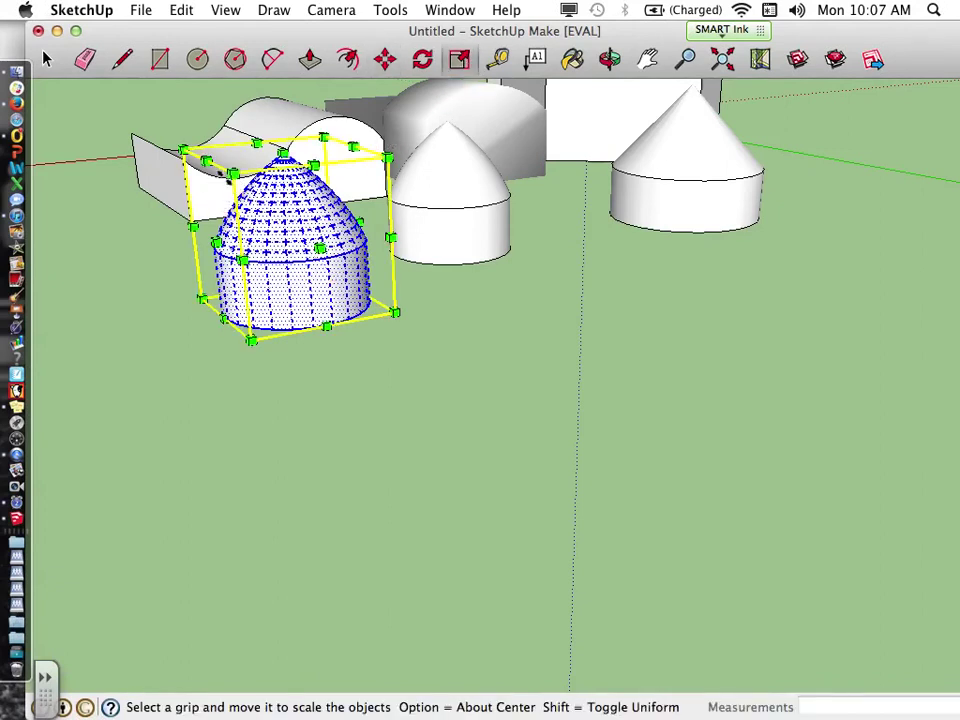
pyautogui.moveTo(233, 174)
pyautogui.mouseDown()
pyautogui.moveTo(92, 150)
pyautogui.moveTo(289, 231)
pyautogui.moveTo(200, 190)
pyautogui.moveTo(219, 160)
pyautogui.mouseUp()
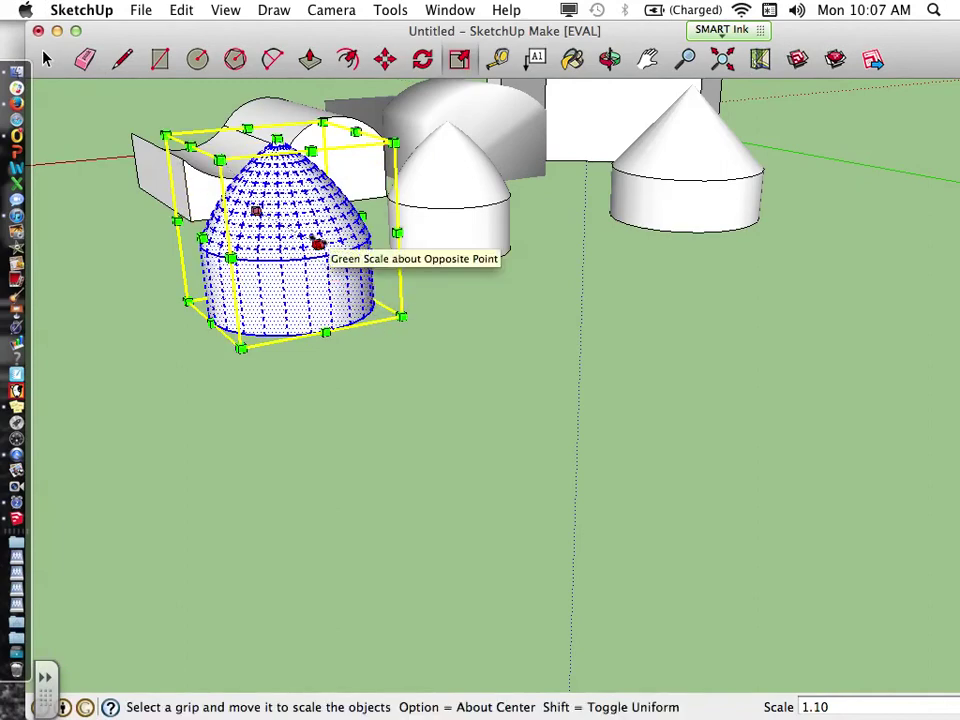
pyautogui.moveTo(318, 244); pyautogui.dragTo(488, 340)
pyautogui.press('o')
pyautogui.moveTo(440, 365); pyautogui.dragTo(122, 345)
pyautogui.moveTo(608, 343); pyautogui.dragTo(565, 416)
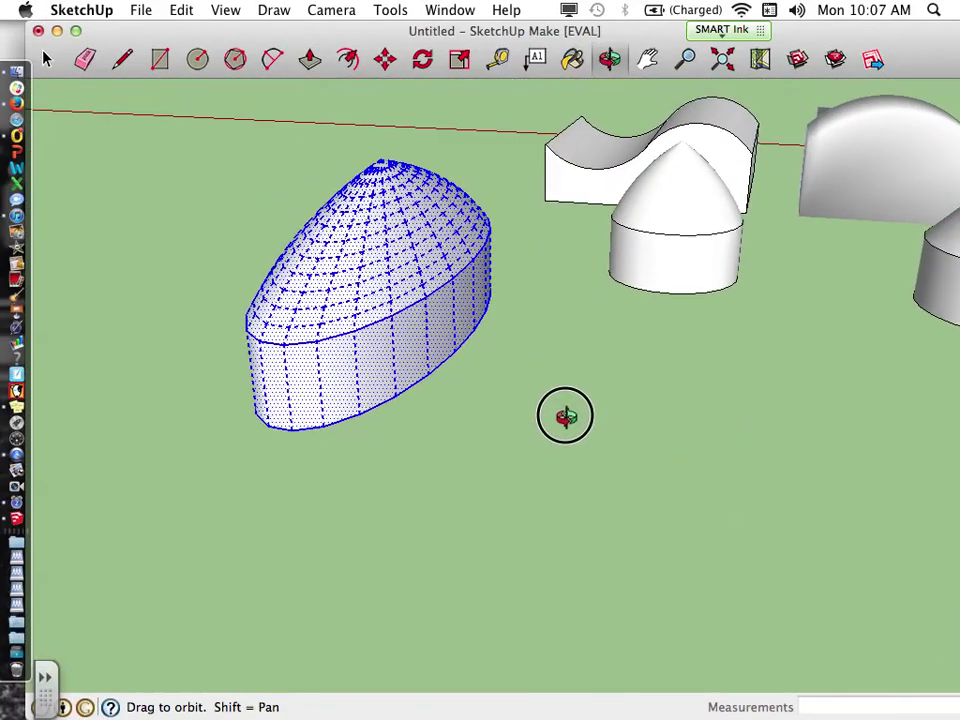